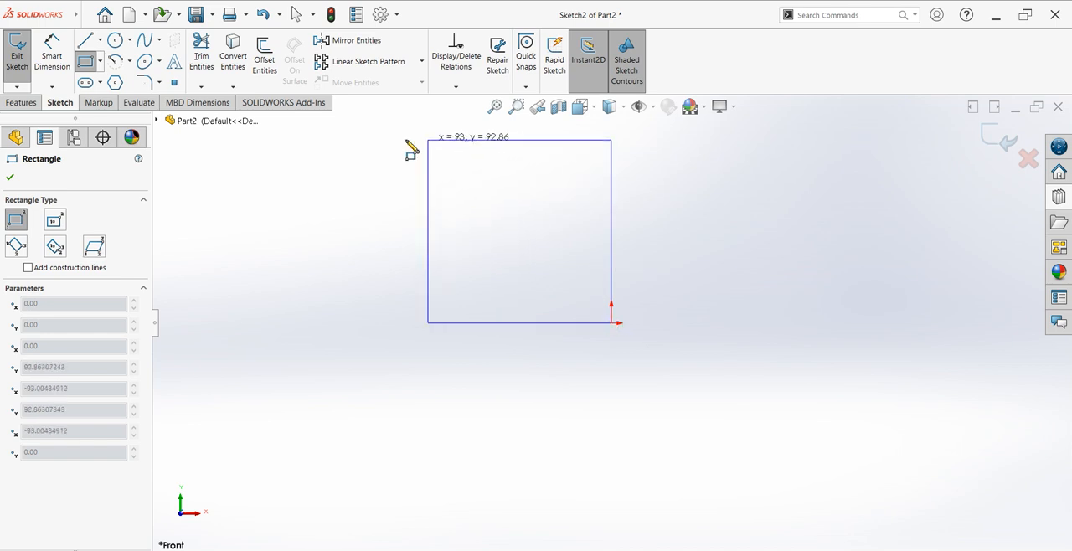
Step: Sketch a corner rectangle about 145 by 93 mm, extending up and left from the origin
click(446, 216)
scroll(572, 205, down, 1)
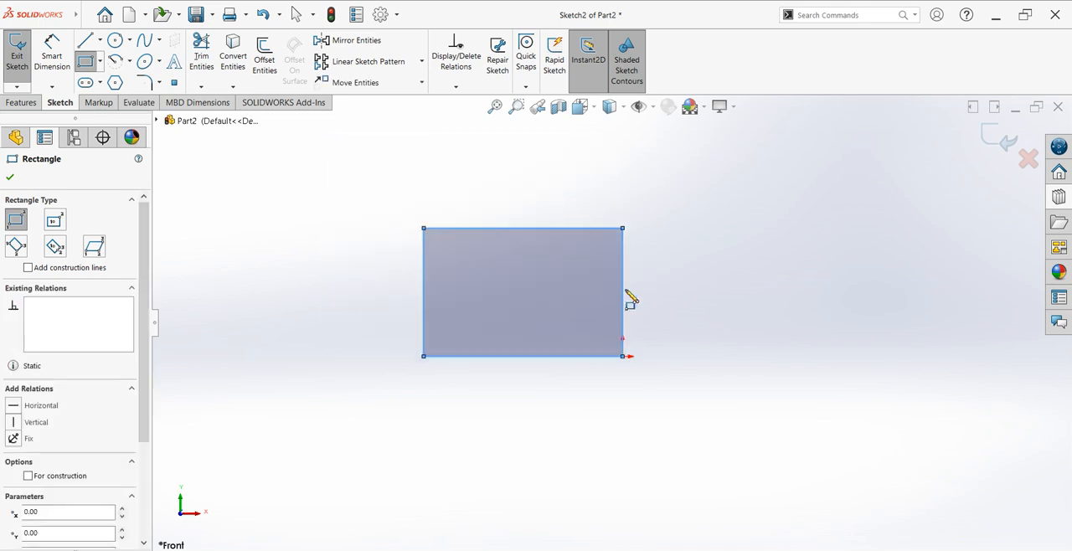
scroll(632, 298, down, 4)
scroll(644, 335, up, 3)
scroll(597, 404, down, 2)
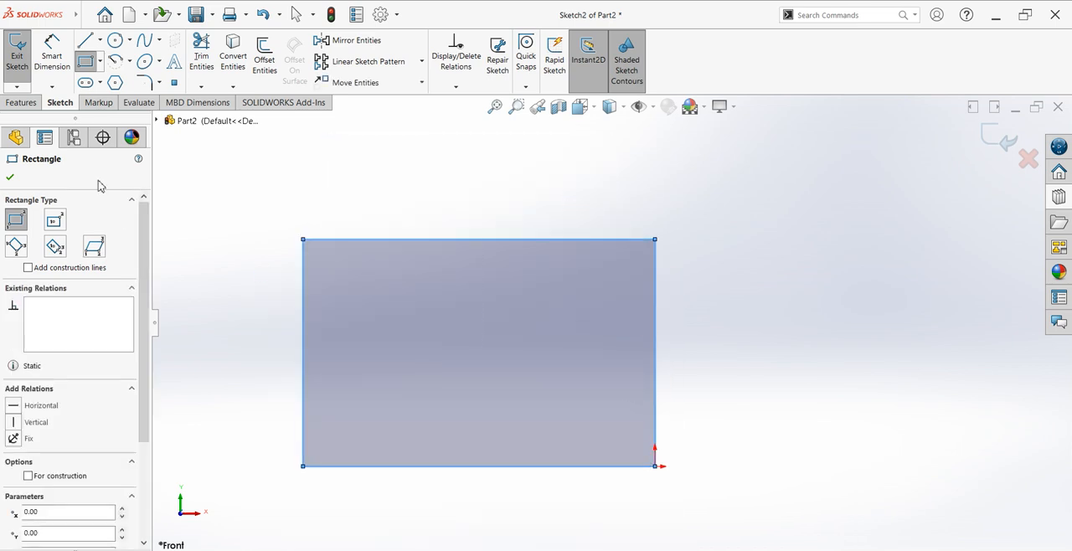
Step: Sketch a horizontal line about 78 mm inward from the rectangle's right edge, continuing about 73 mm vertically to the top edge
click(85, 40)
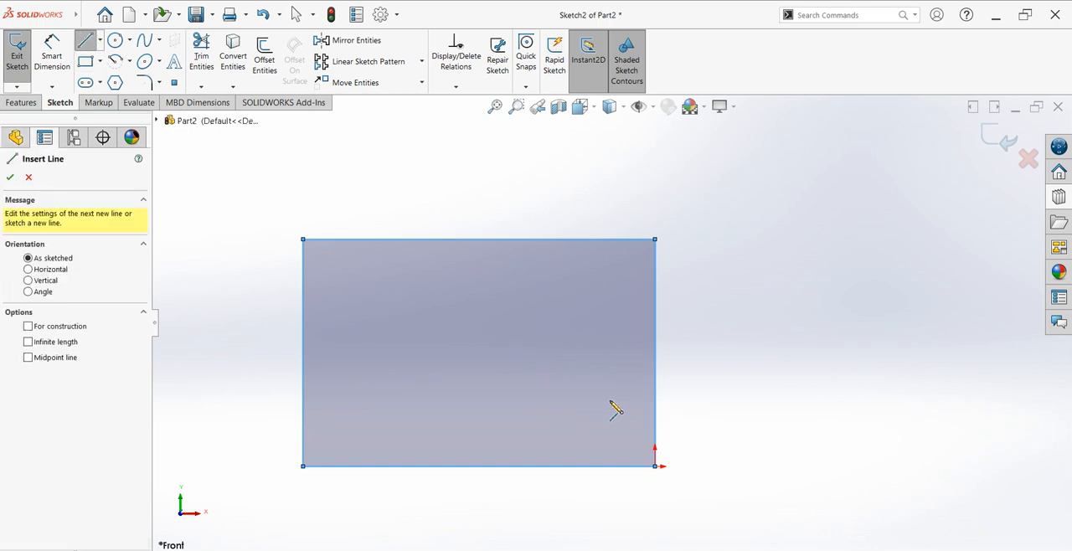
click(655, 417)
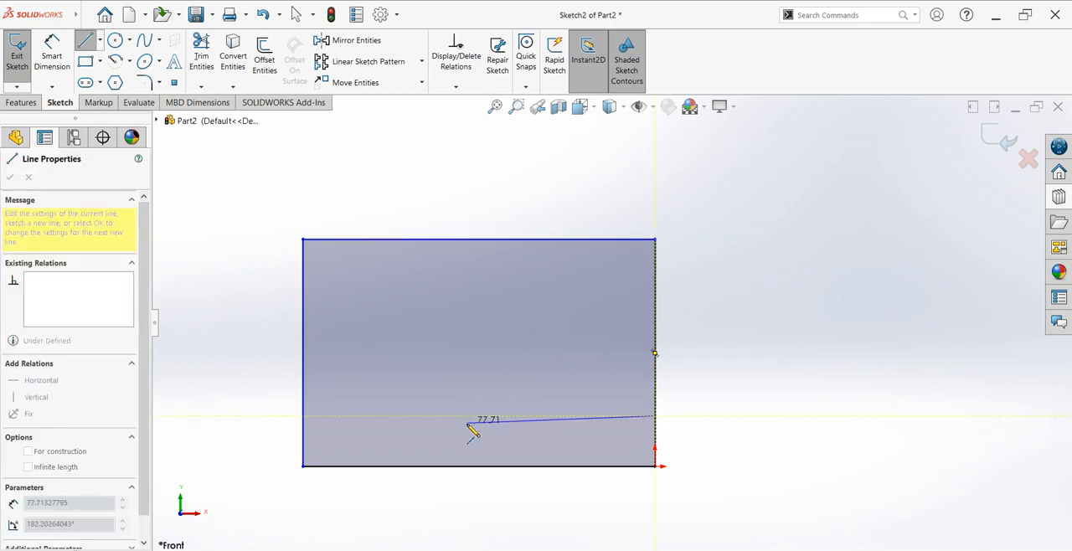
click(467, 417)
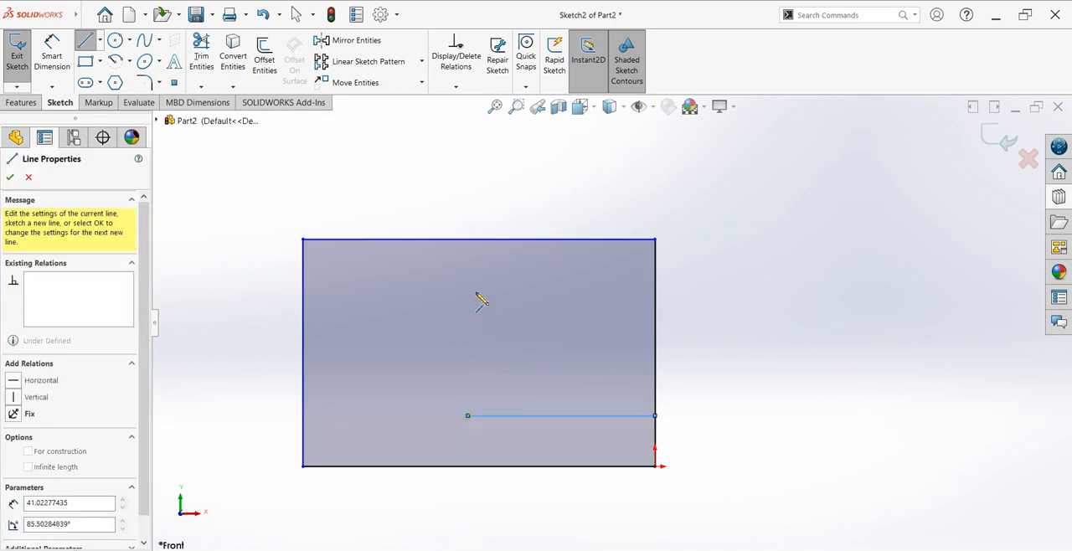
click(468, 239)
key(Escape)
key(Escape)
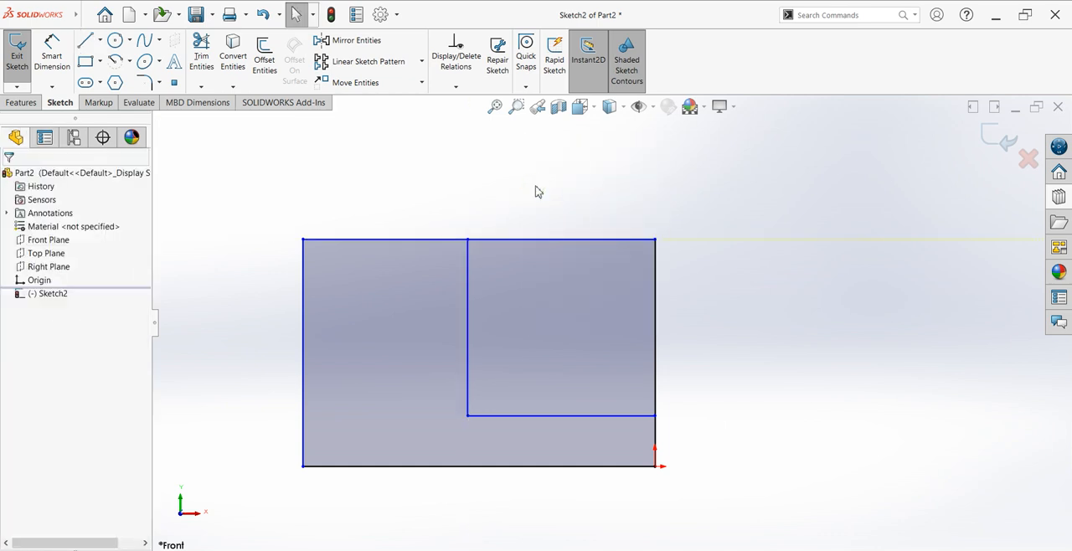
Step: Trim the rectangle's upper-right edges outside the new lines to leave an L-shaped profile
click(201, 54)
mouse_move(569, 249)
mouse_down()
mouse_move(612, 311)
mouse_move(700, 327)
mouse_up()
drag(652, 289, 591, 230)
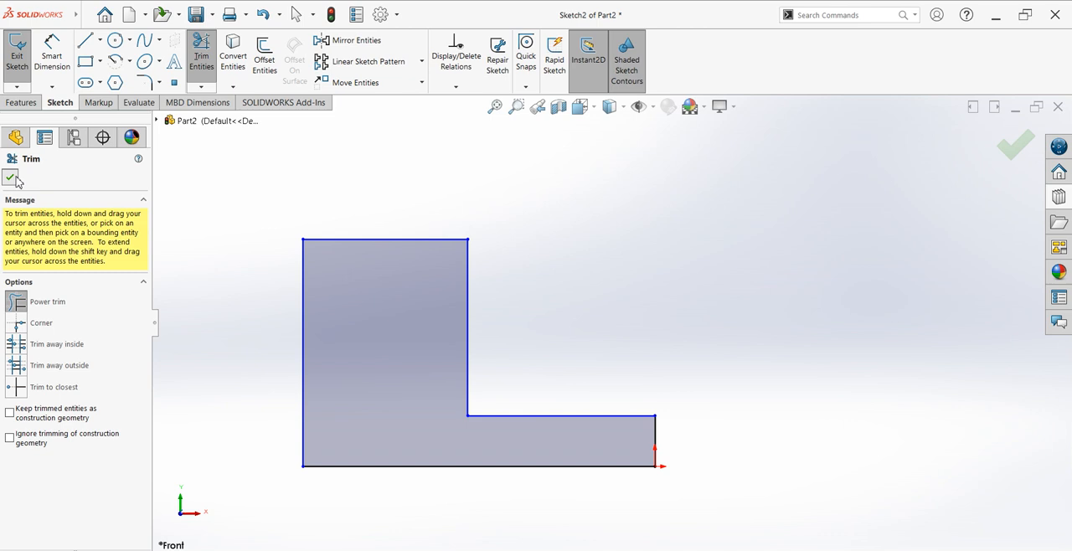
click(10, 177)
Step: Sketch a small step about 19 by 7 mm at the profile's lower-right corner with a horizontal and a vertical line
click(84, 40)
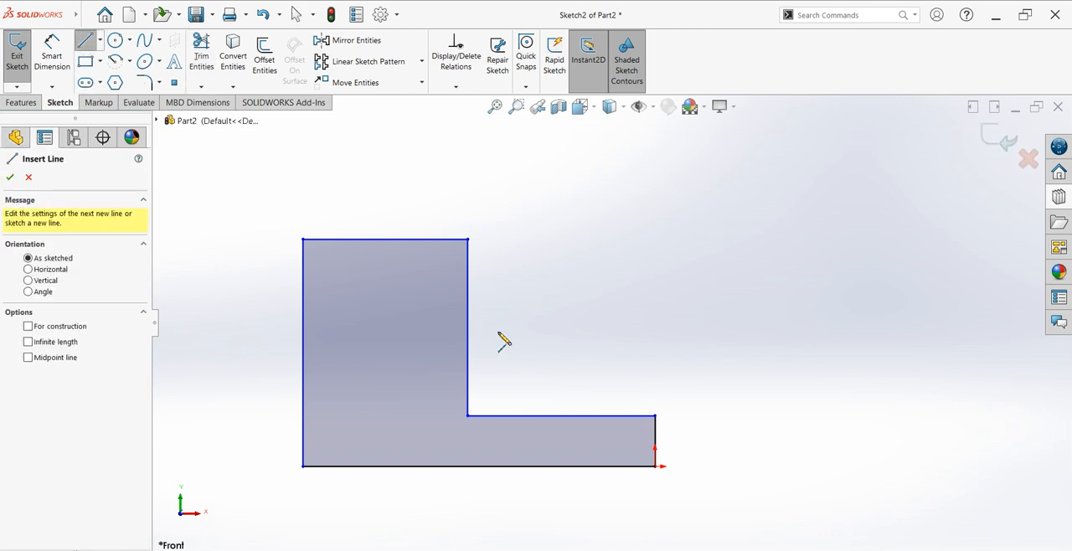
click(654, 446)
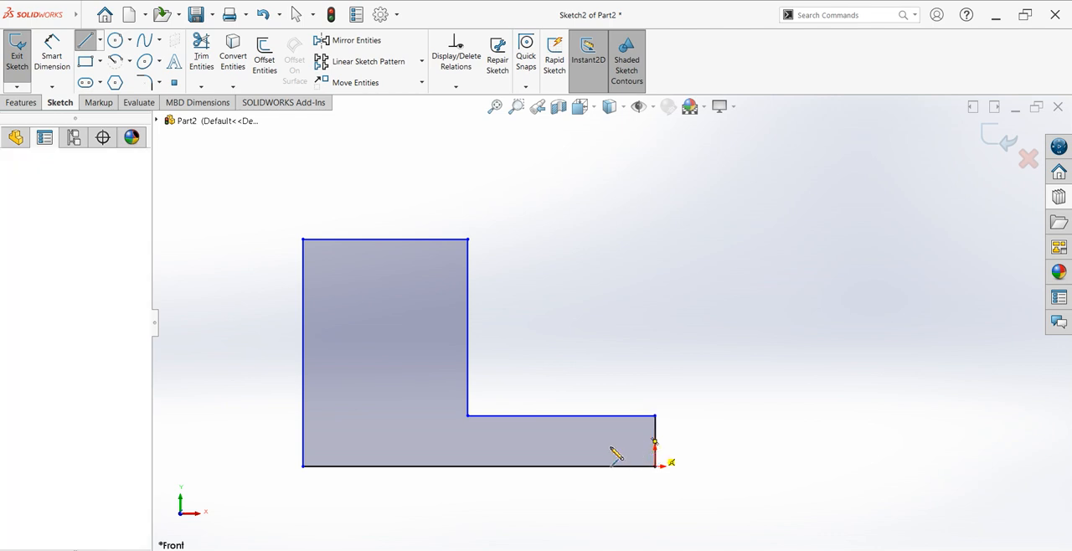
click(610, 466)
key(Escape)
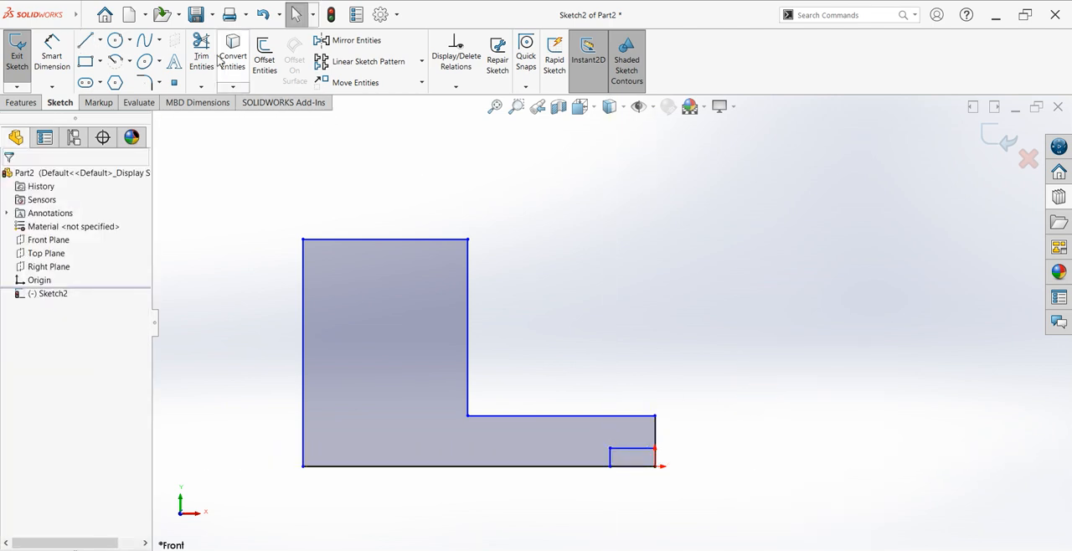
Step: Trim the outer edges at the lower-right corner to open the small notch
click(201, 57)
drag(629, 497, 658, 463)
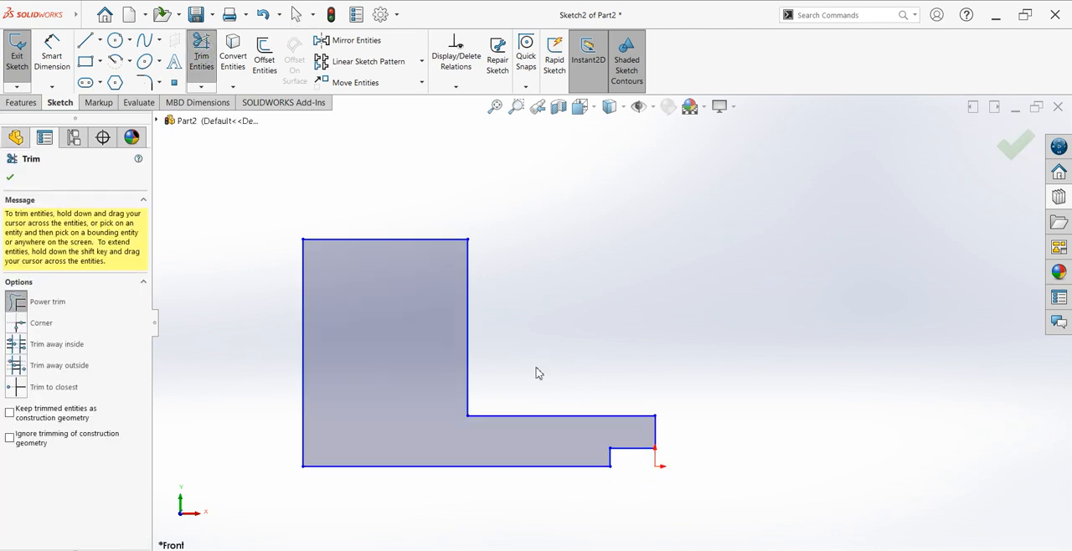
scroll(551, 413, down, 2)
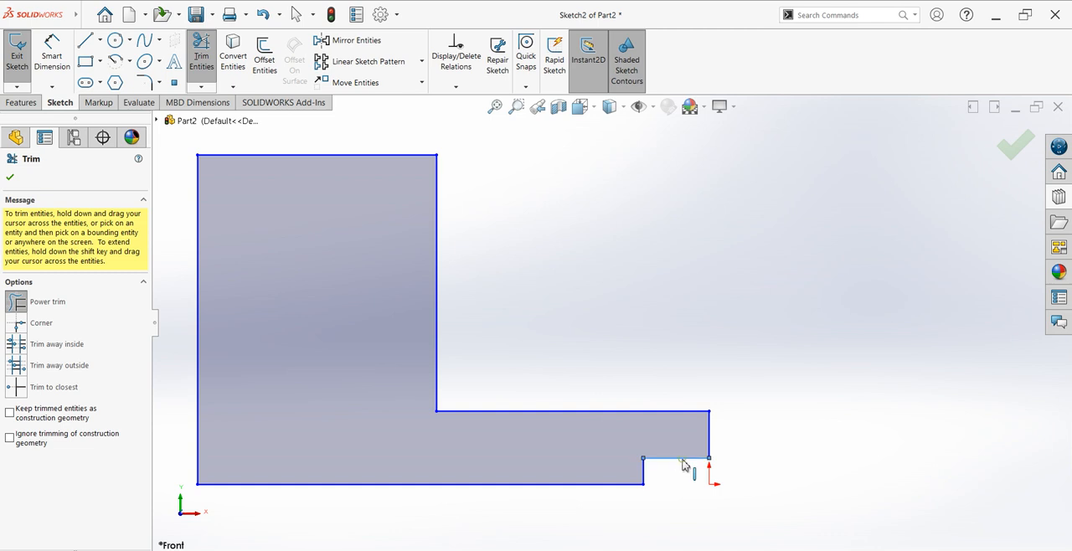
mouse_move(682, 465)
mouse_down()
mouse_move(681, 446)
mouse_move(612, 490)
mouse_move(334, 399)
mouse_move(572, 344)
mouse_up()
key(Escape)
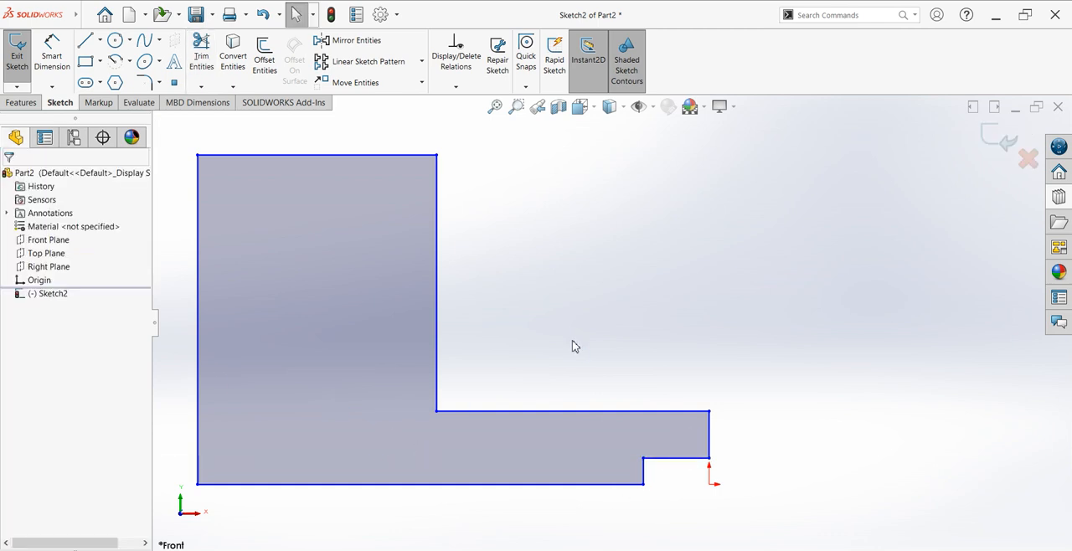
Step: Check the existing relations on the notch's horizontal and vertical edges
click(661, 466)
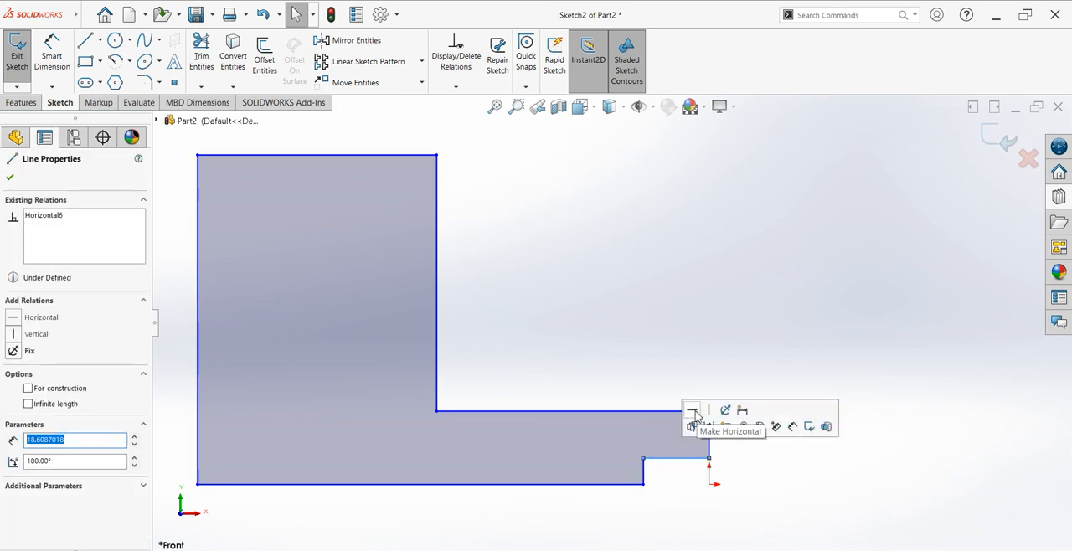
click(644, 477)
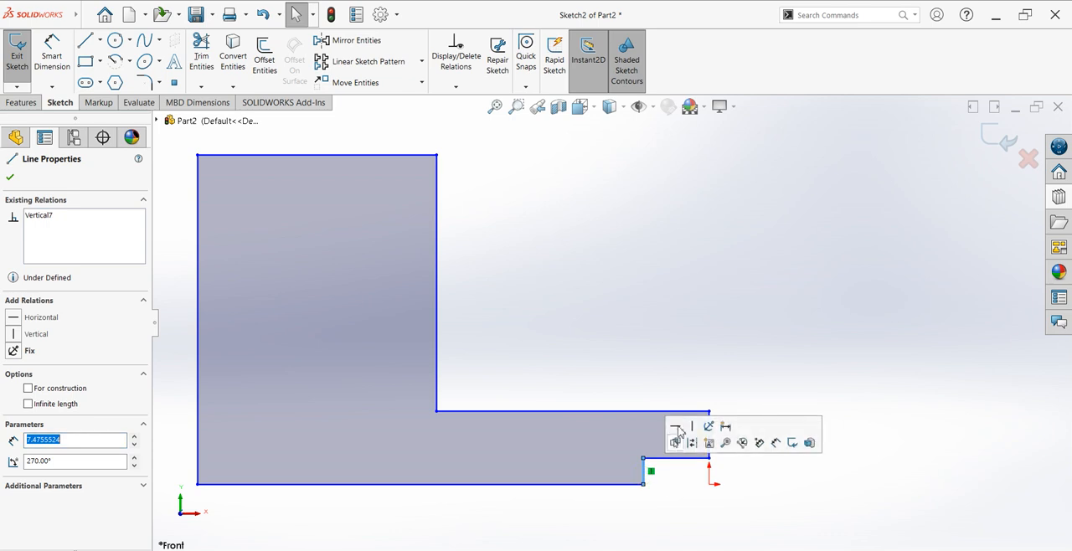
click(735, 284)
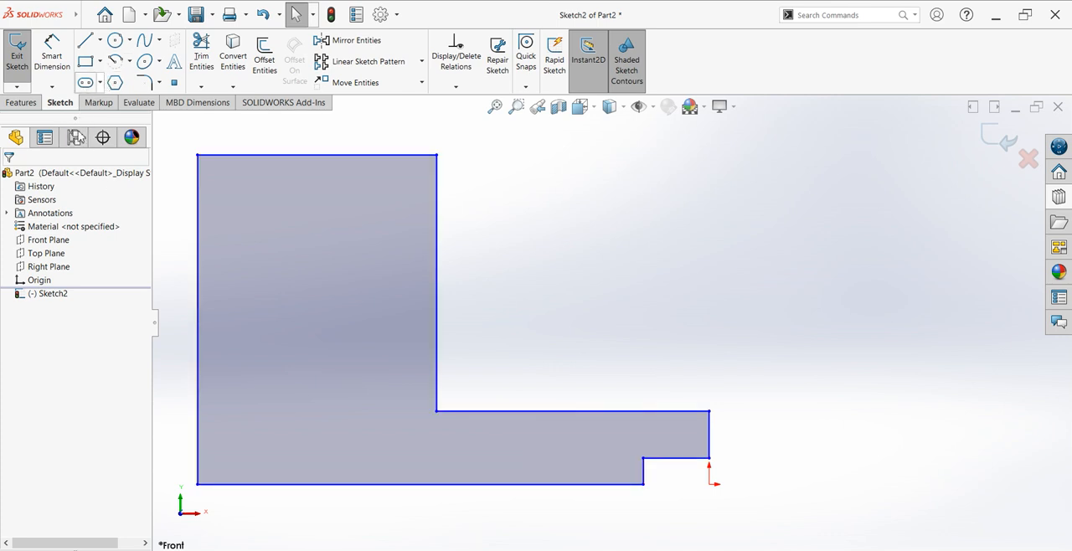
Step: Dimension the profile's overall width from its left edge to its right end edge as 70+15+15 mm
click(52, 55)
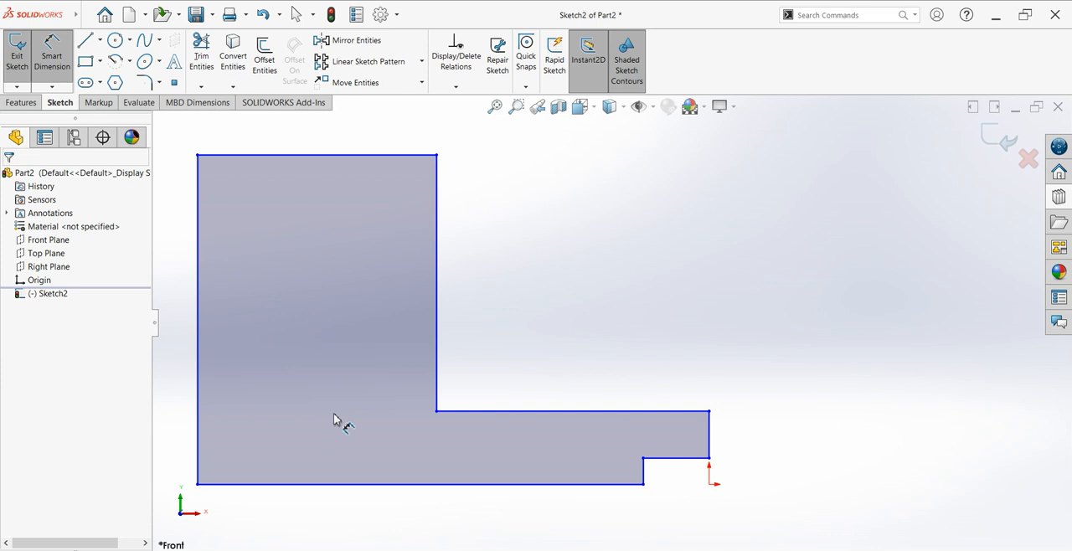
click(200, 457)
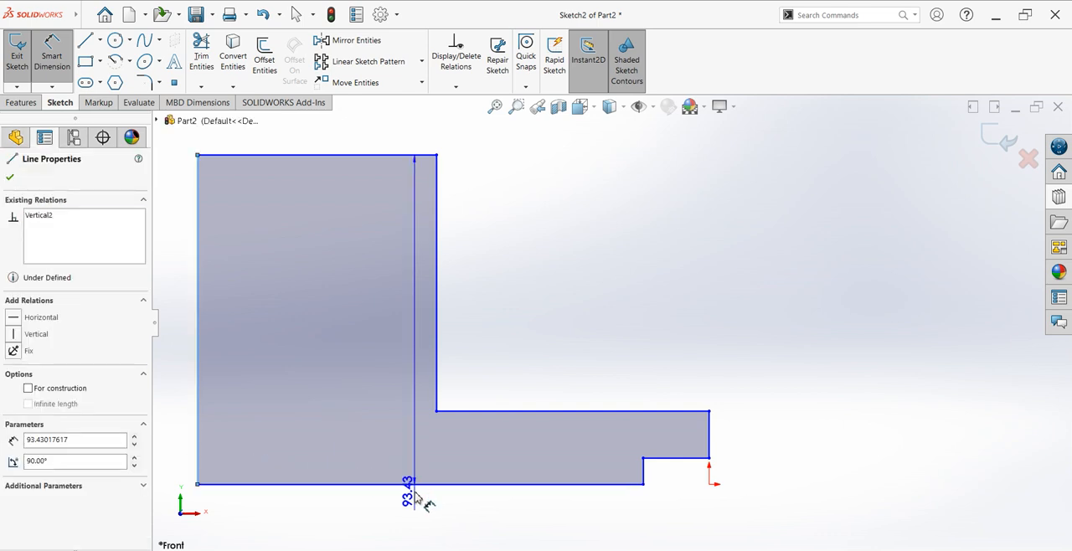
click(709, 441)
scroll(540, 362, up, 3)
click(529, 177)
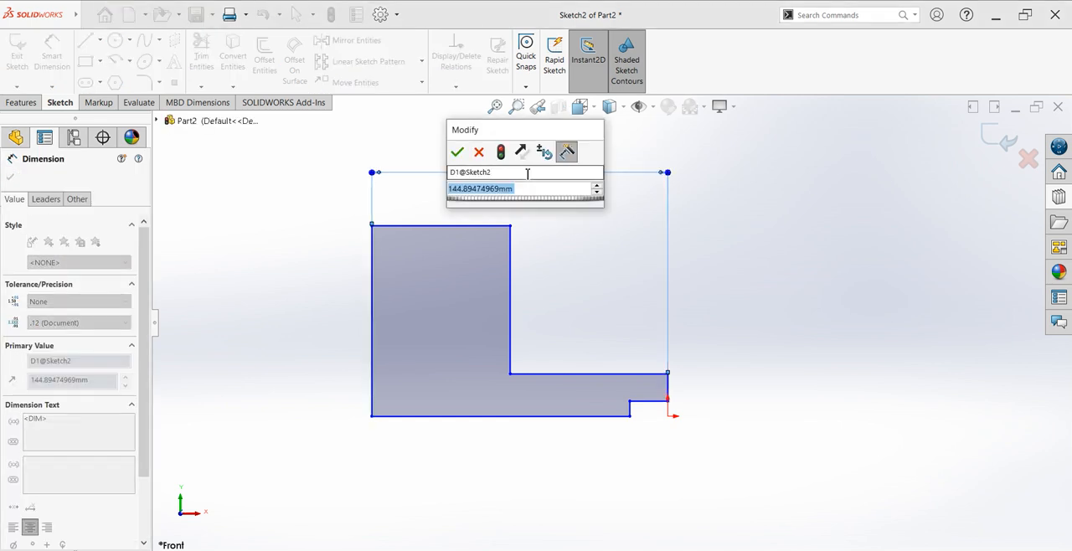
text(70+15+15)
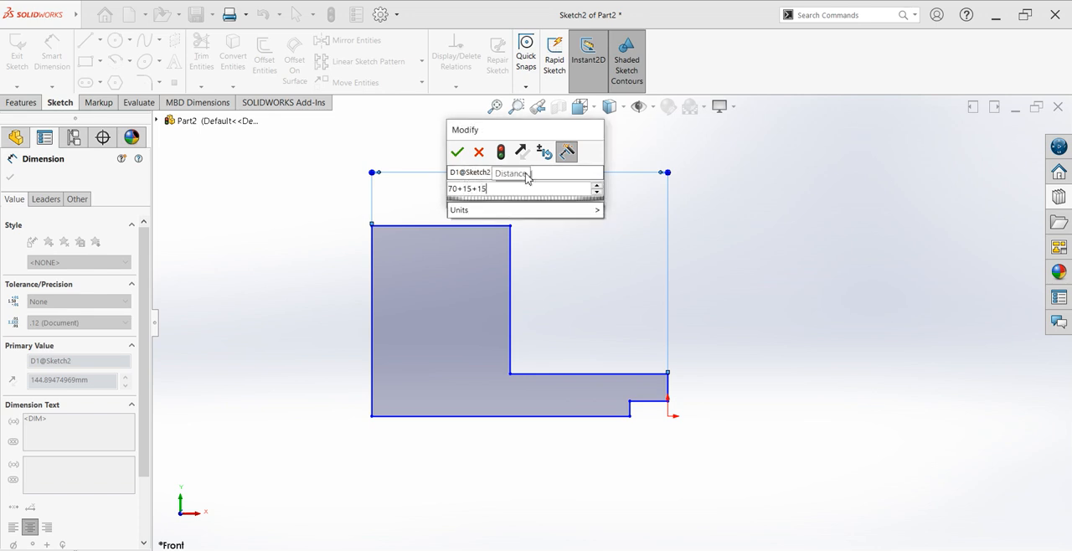
key(Return)
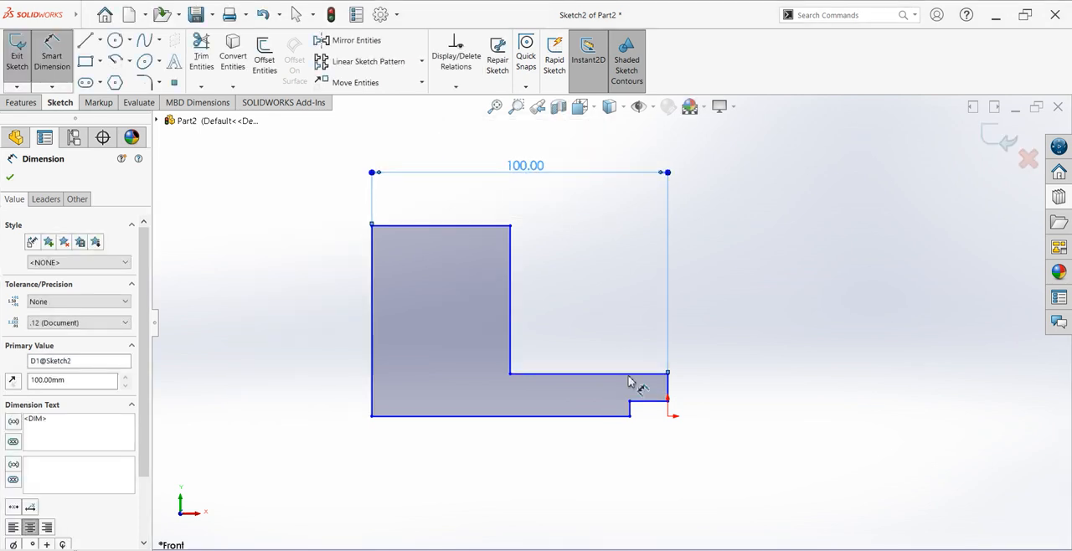
Step: Dimension the notch's horizontal edge as 15 mm and add a height dimension to the right end edge above it
scroll(646, 419, down, 3)
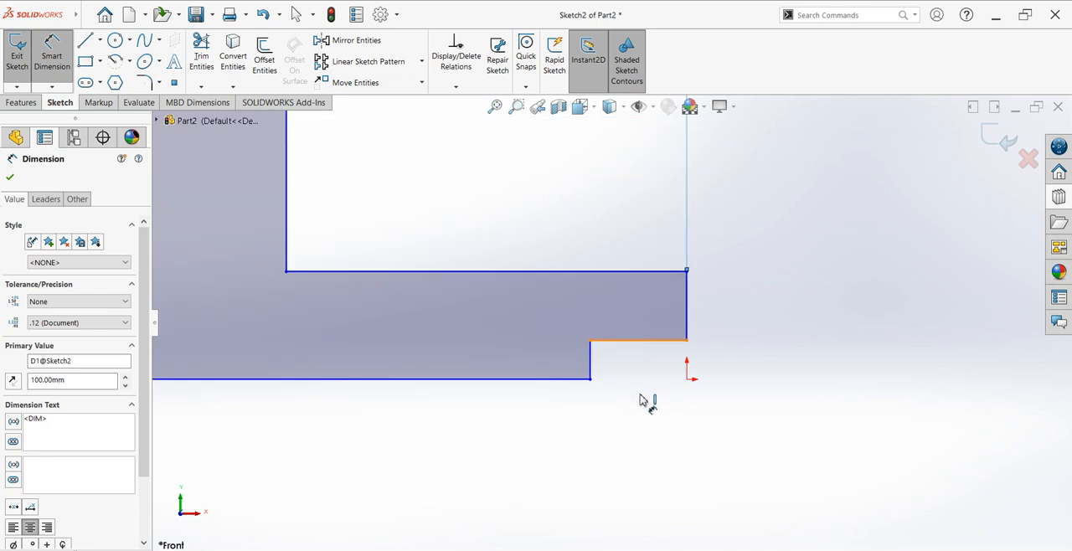
click(642, 340)
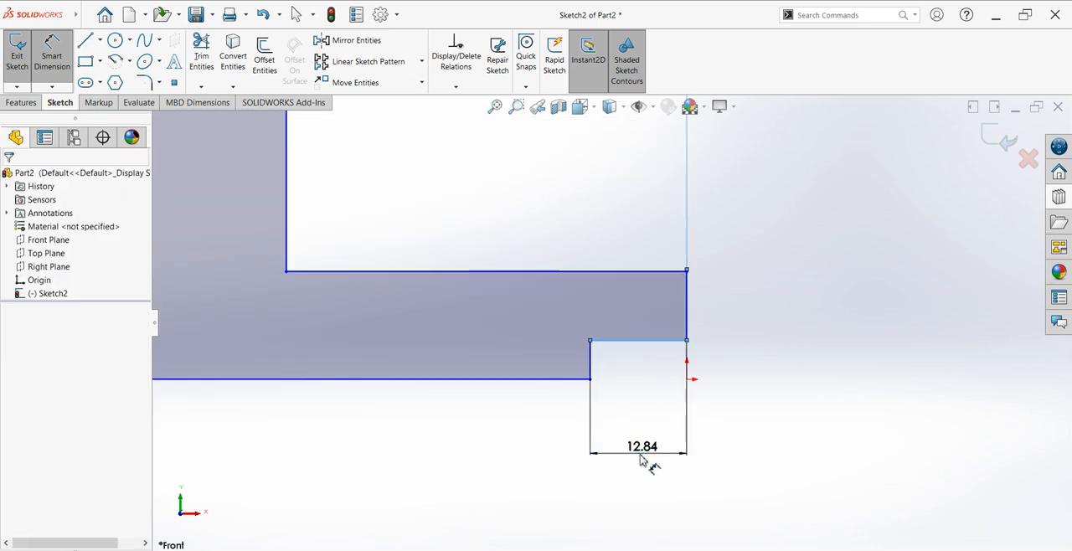
click(641, 459)
key(Return)
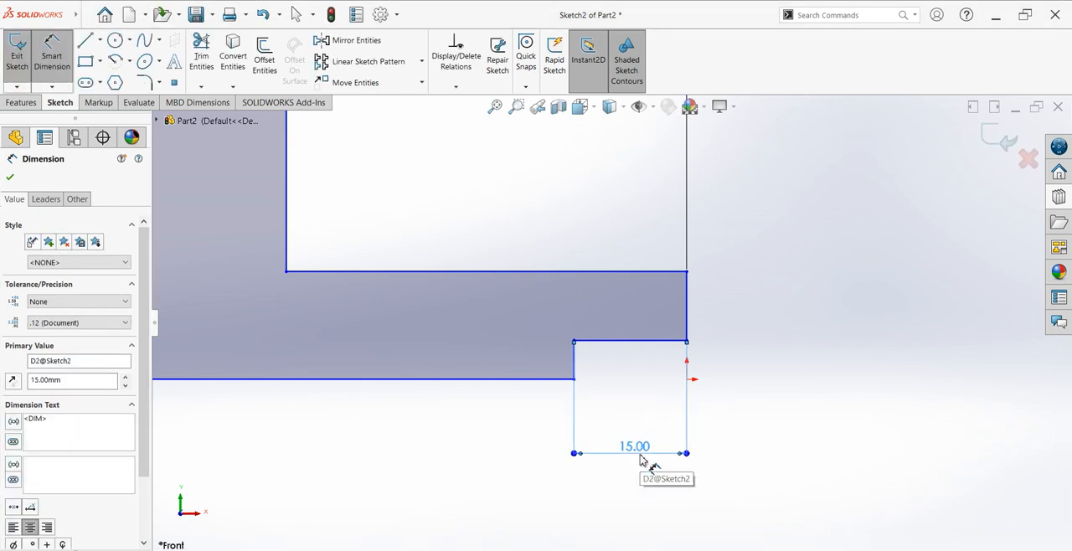
click(751, 318)
click(750, 318)
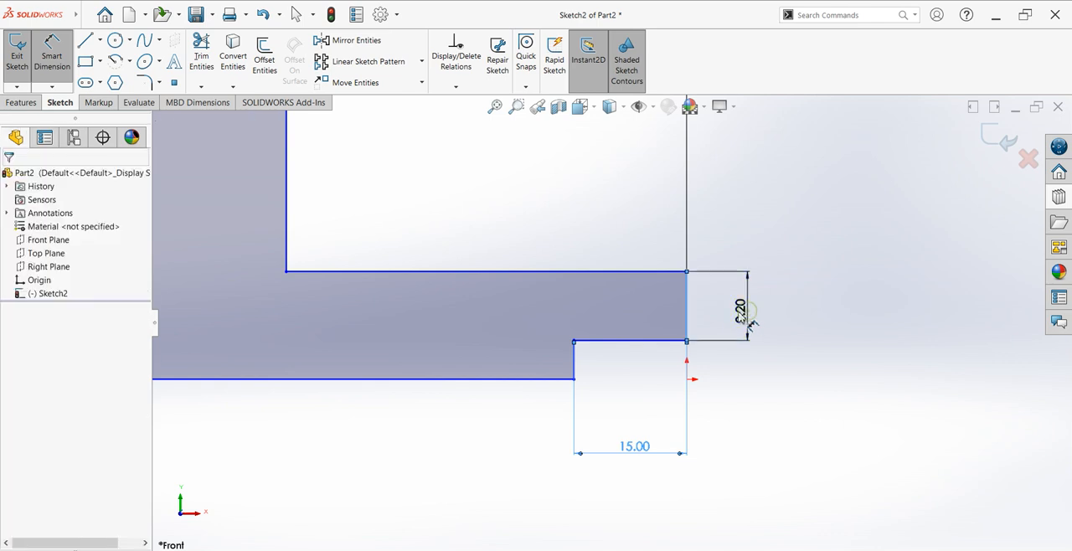
Step: Try setting the right end edge's height dimension to 20 mm, and undo that value change
double_click(740, 311)
text(20)
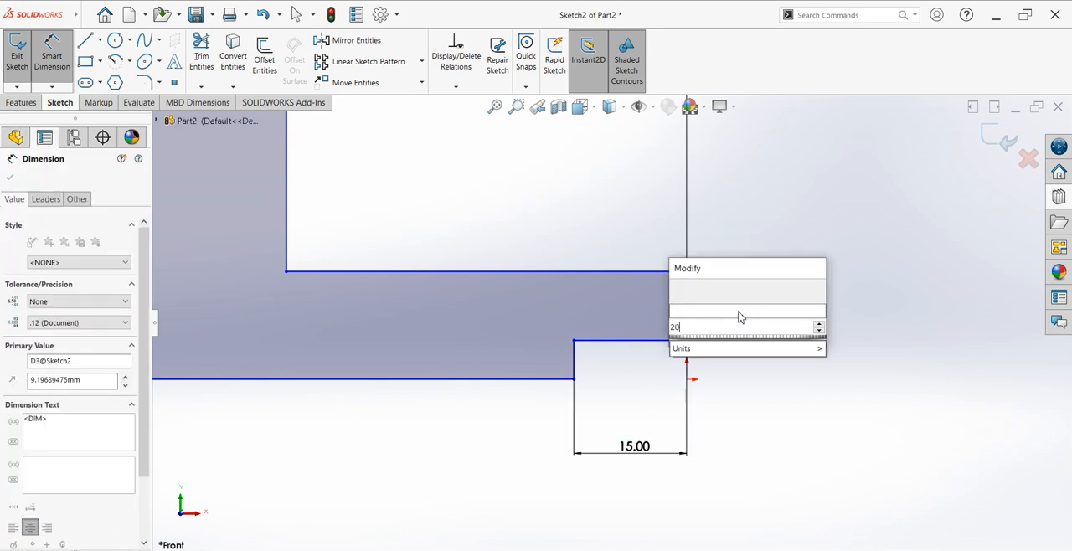
key(Return)
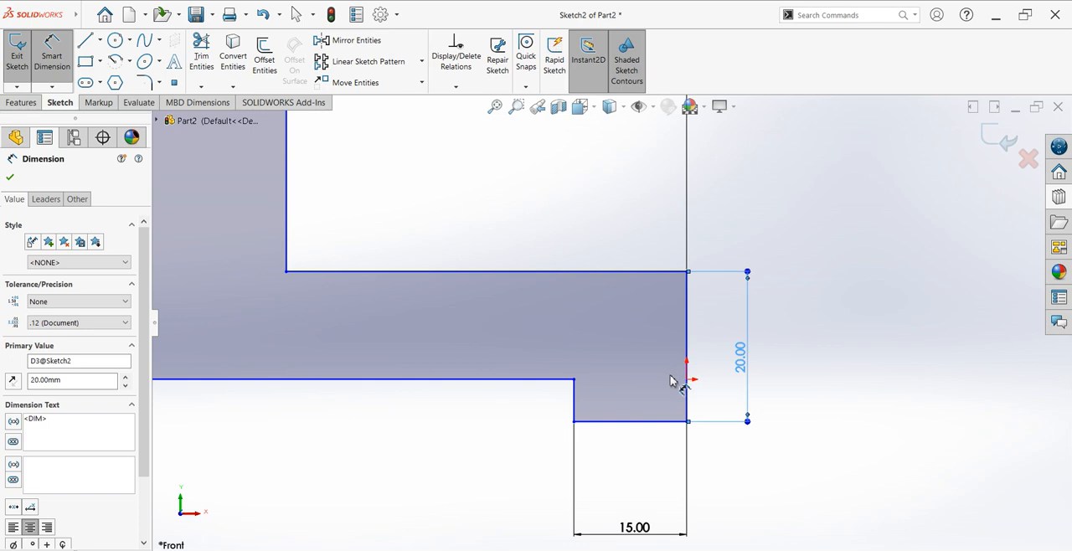
key(Escape)
key(ctrl+z)
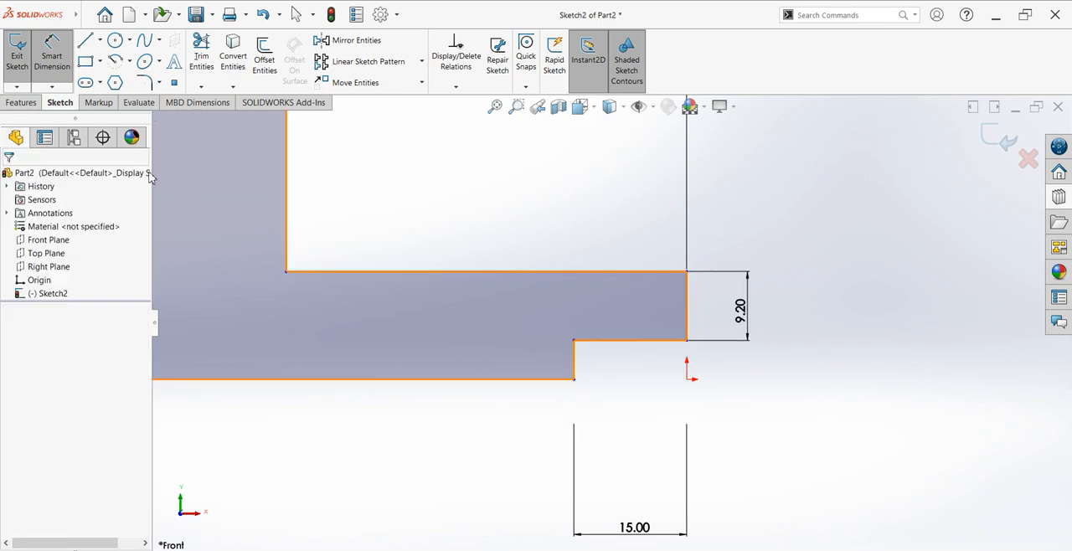
key(Escape)
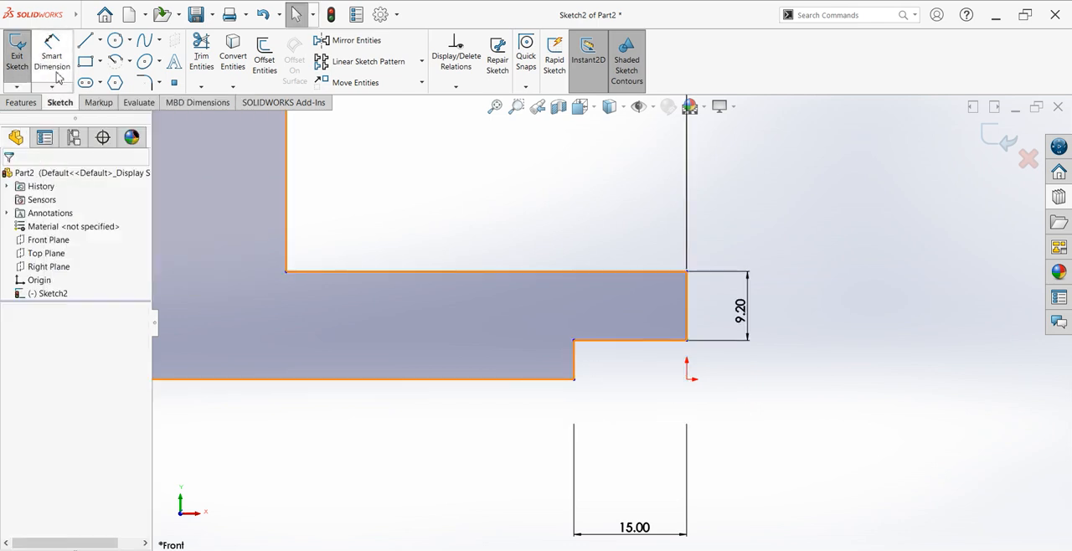
Step: Dimension the notch's vertical edge and set its height to 10 mm
click(56, 73)
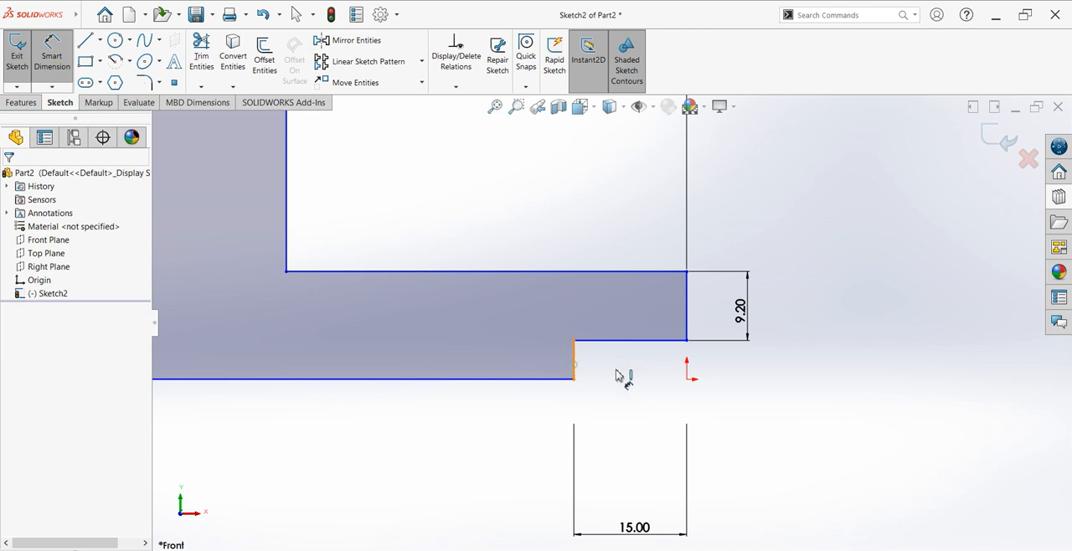
click(574, 362)
click(628, 372)
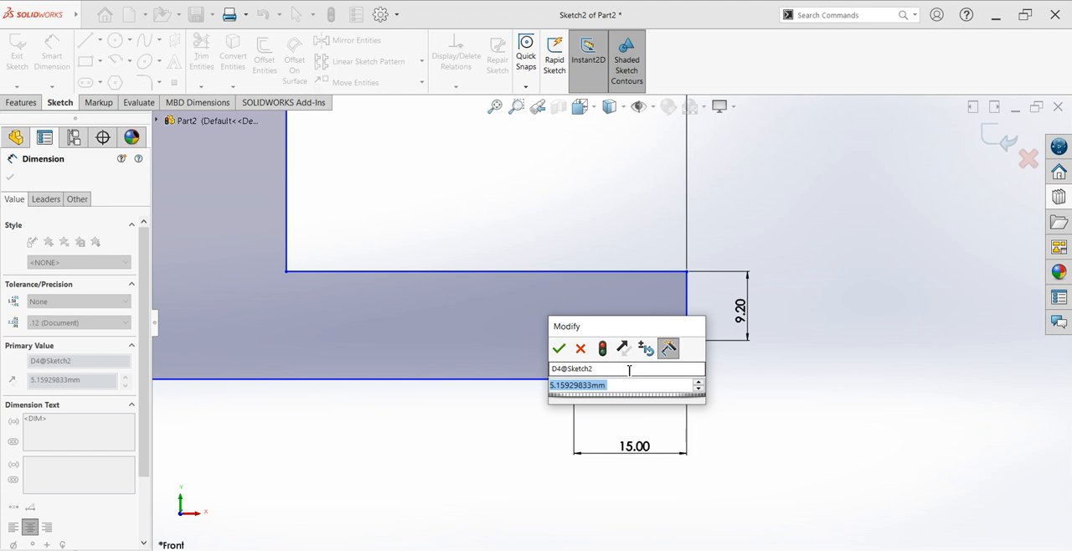
key(Return)
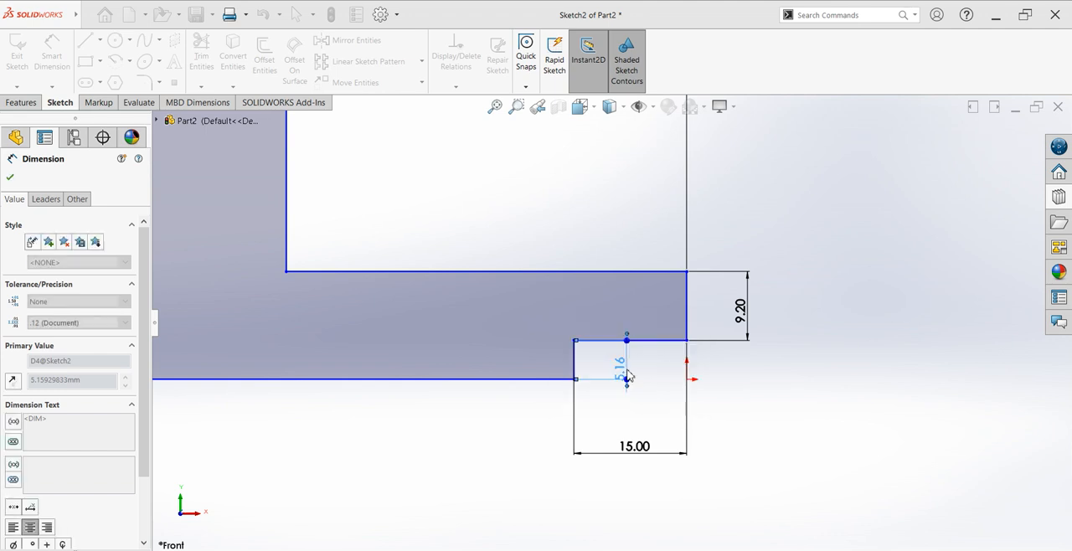
Step: Set the height dimension of the right end edge above the notch to 20 mm
double_click(747, 313)
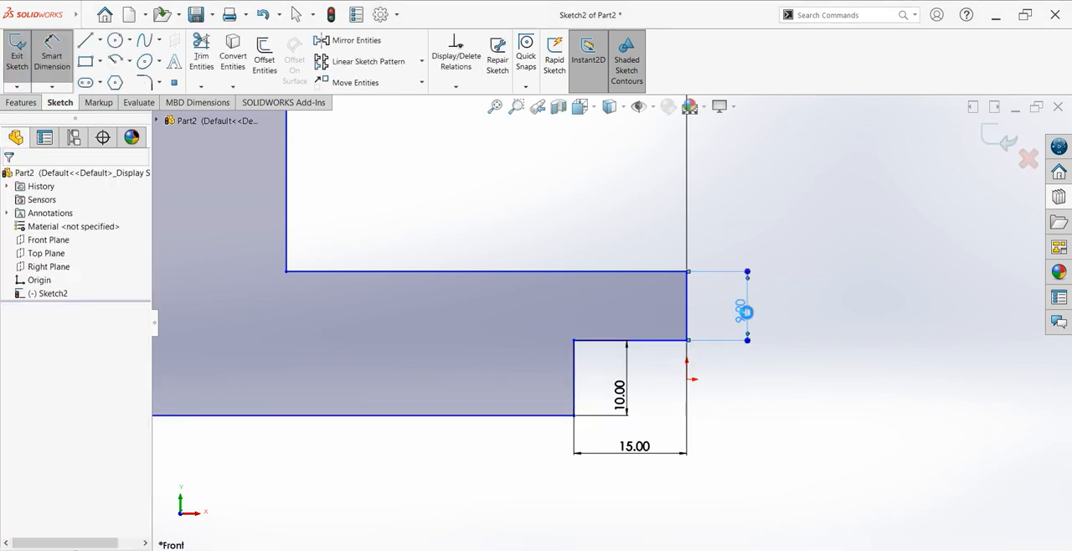
text(20)
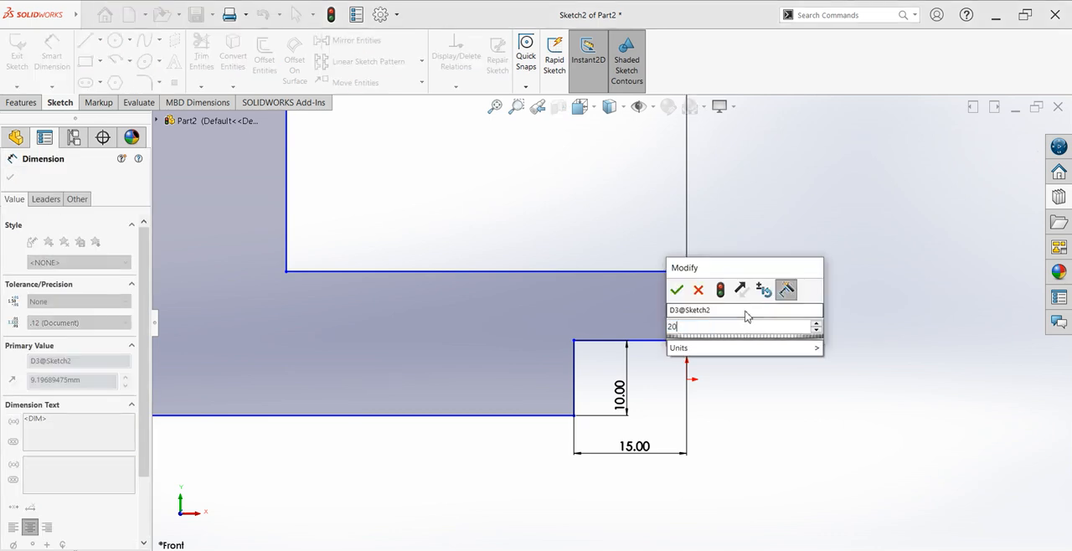
key(Return)
scroll(421, 179, up, 7)
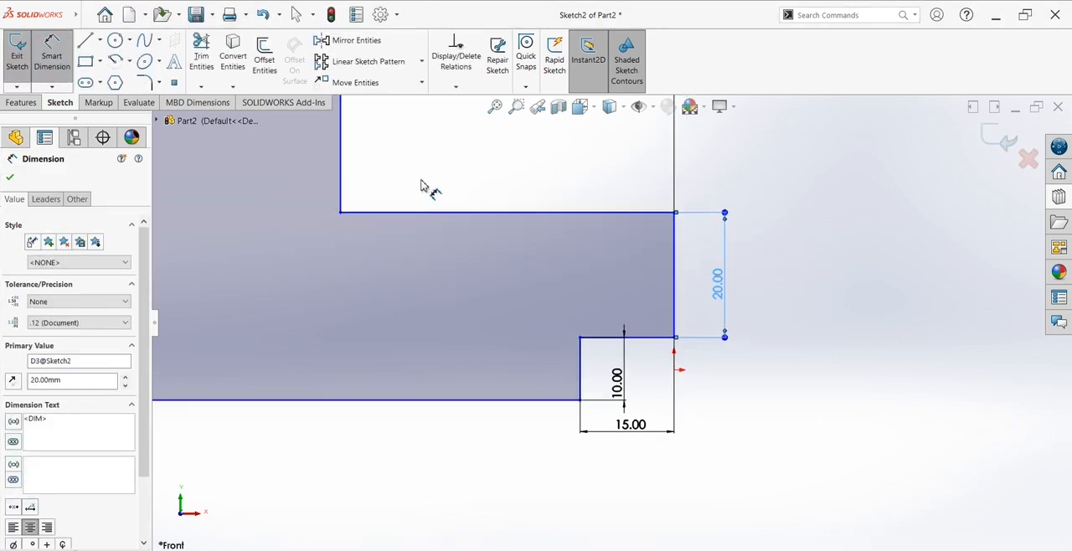
Step: Dimension the upper block's width between its left edge and the inner vertical edge as 60 mm, entered as 50+10
scroll(481, 186, down, 3)
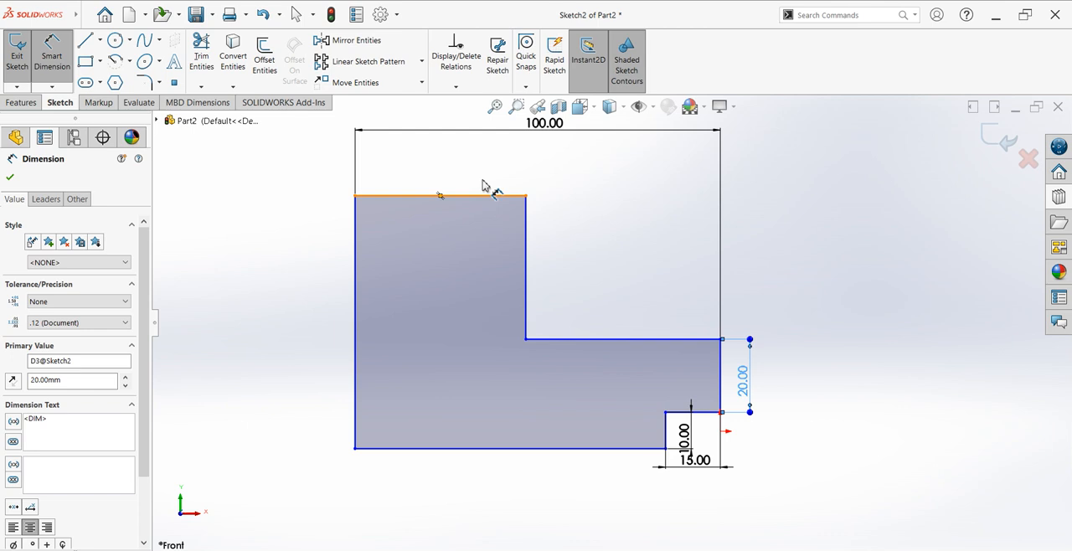
click(357, 250)
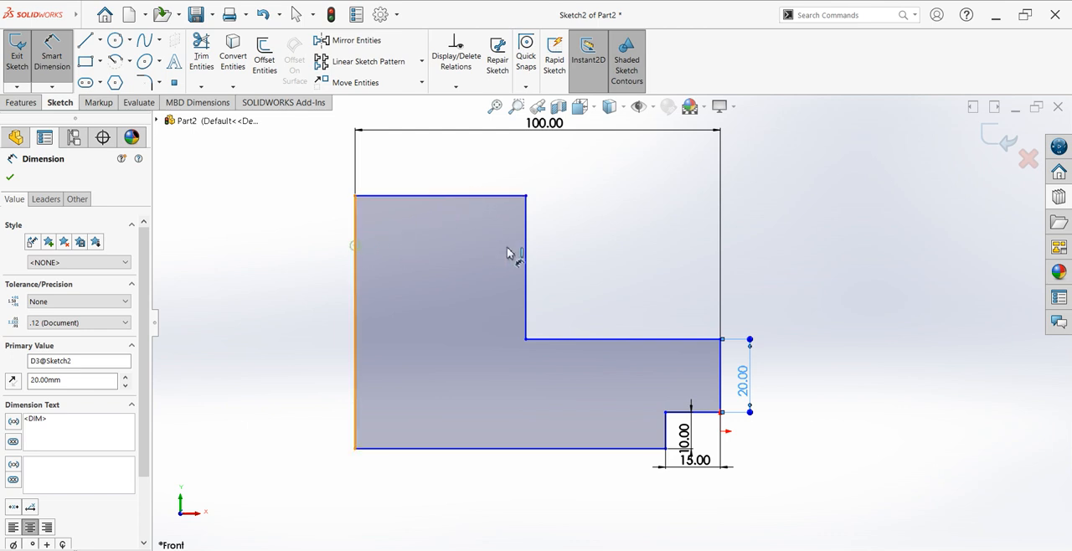
click(526, 259)
click(452, 172)
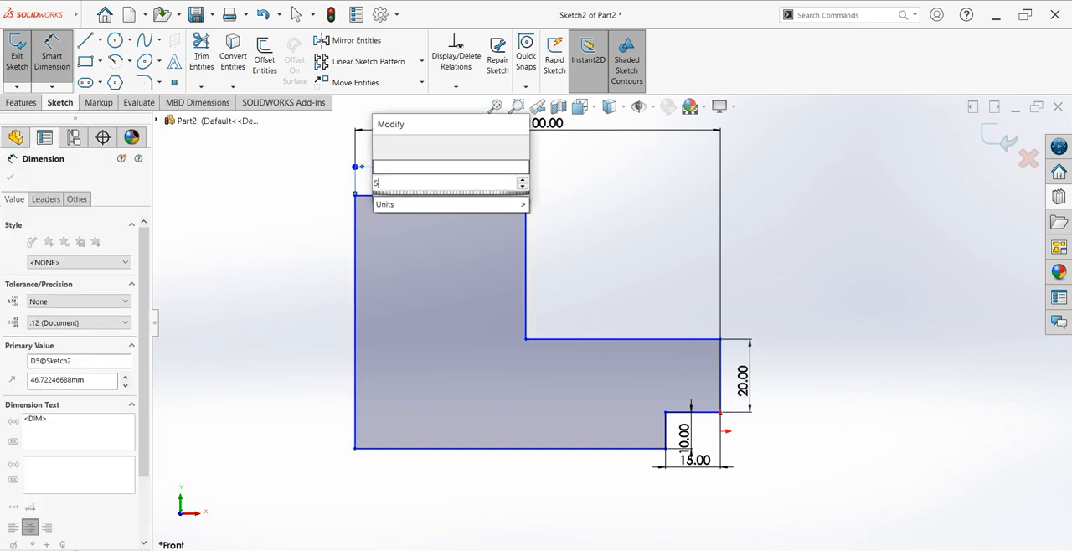
text(50+10)
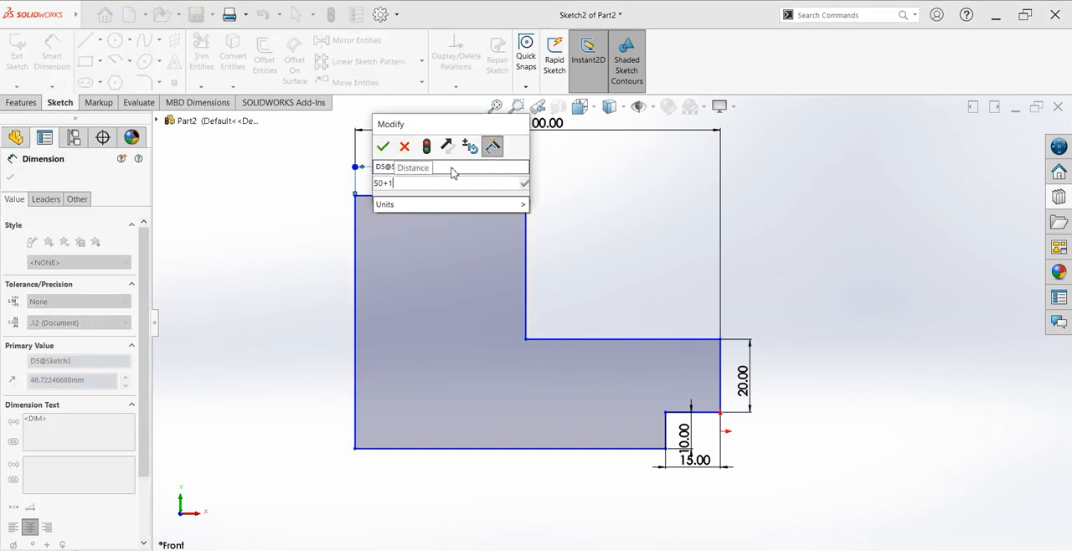
key(Return)
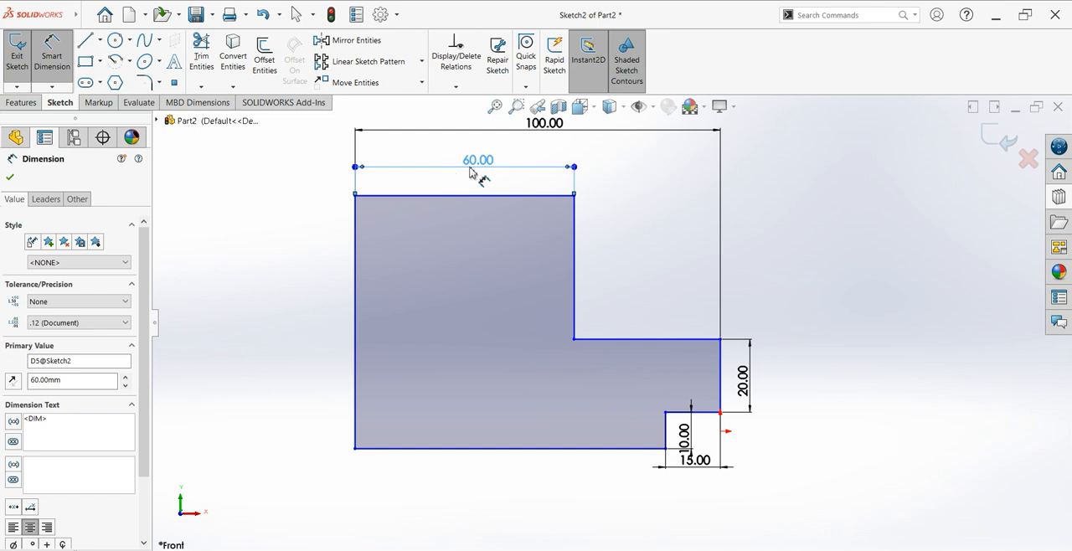
Step: Add a driven length dimension to the horizontal top edge of the lower step and finish dimensioning
click(648, 311)
click(649, 311)
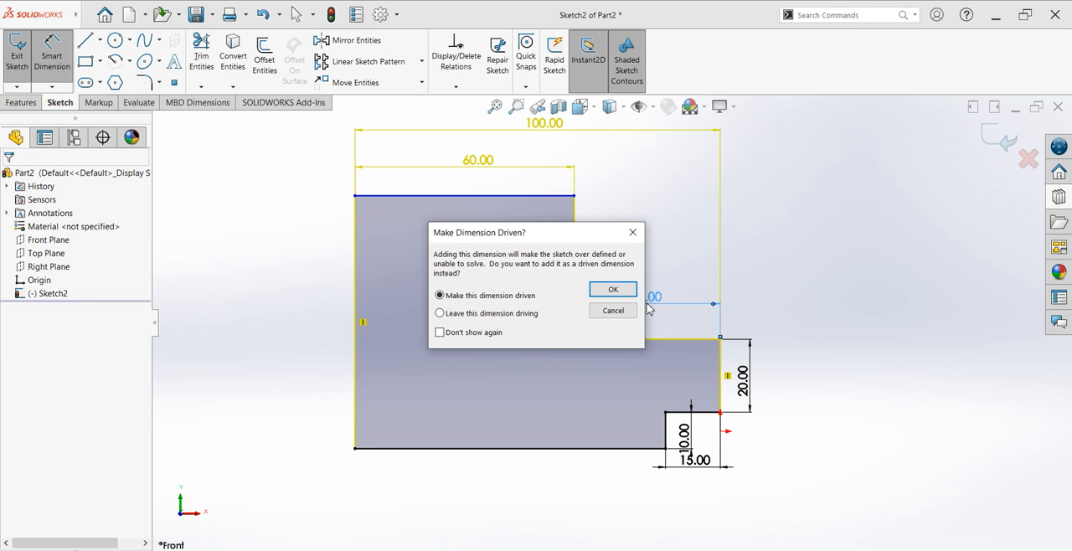
click(613, 289)
click(627, 299)
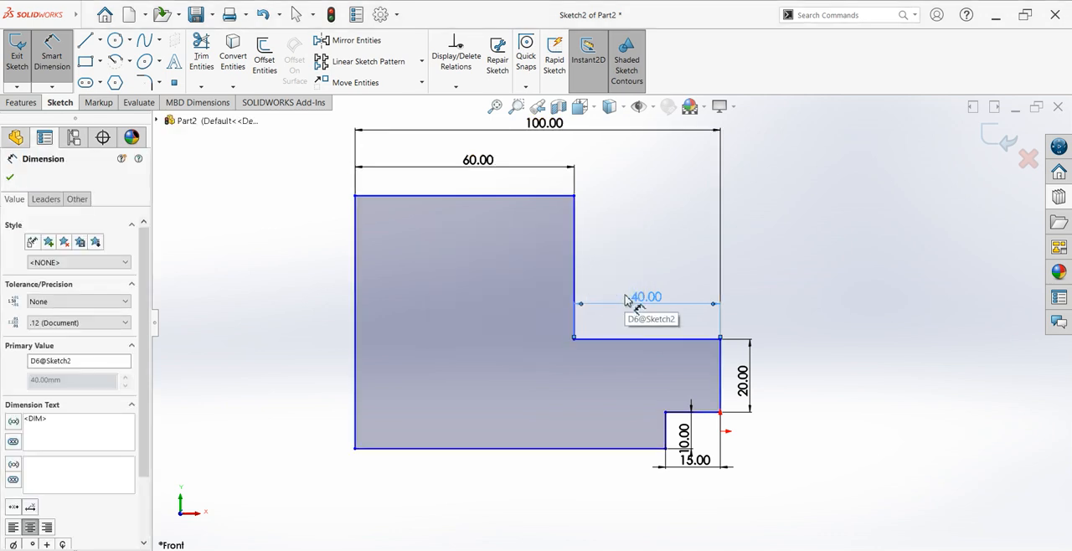
click(10, 176)
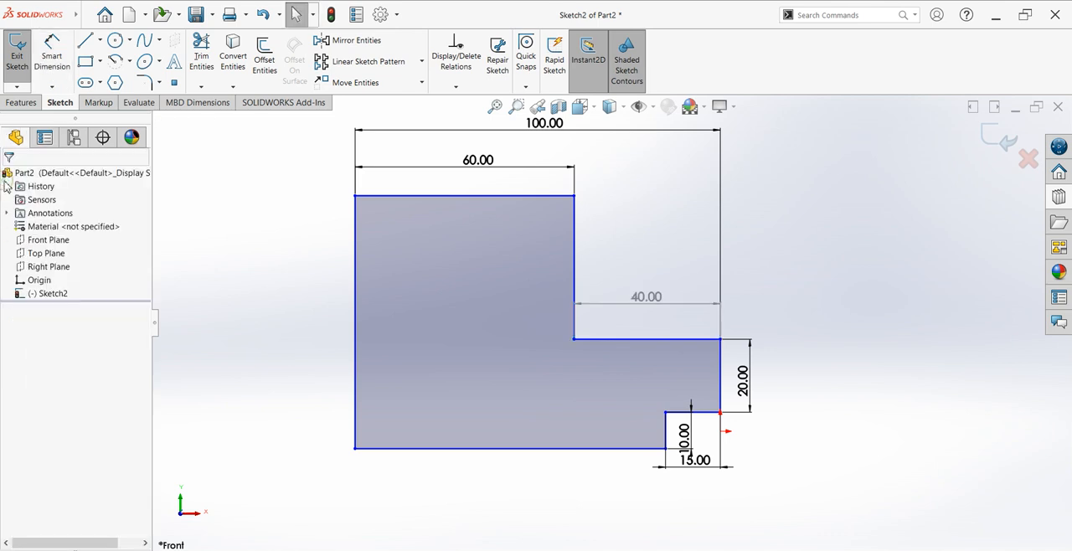
Step: Round the upper block's top-right corner with a 20 mm sketch fillet
click(145, 81)
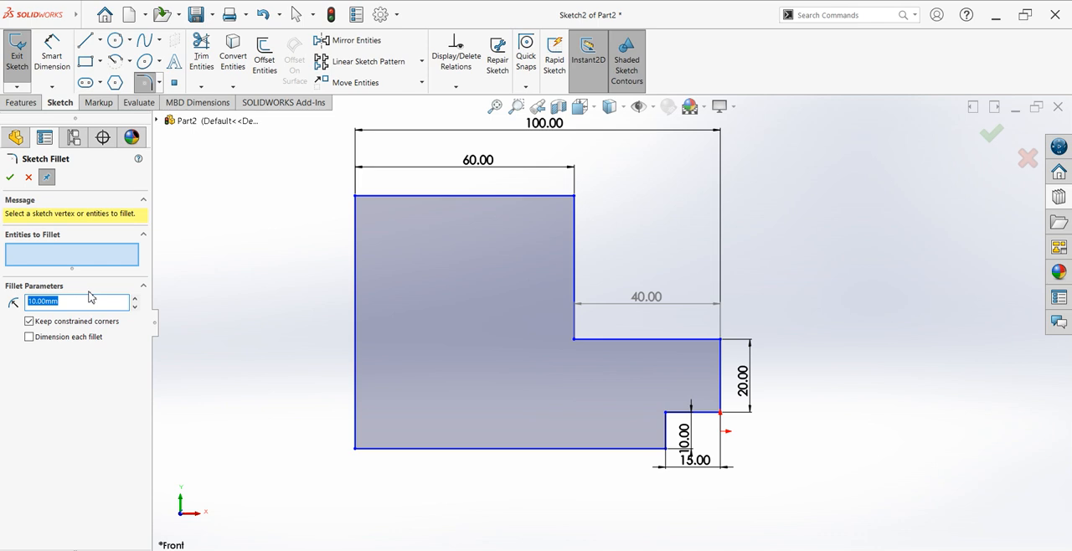
text(20)
click(574, 198)
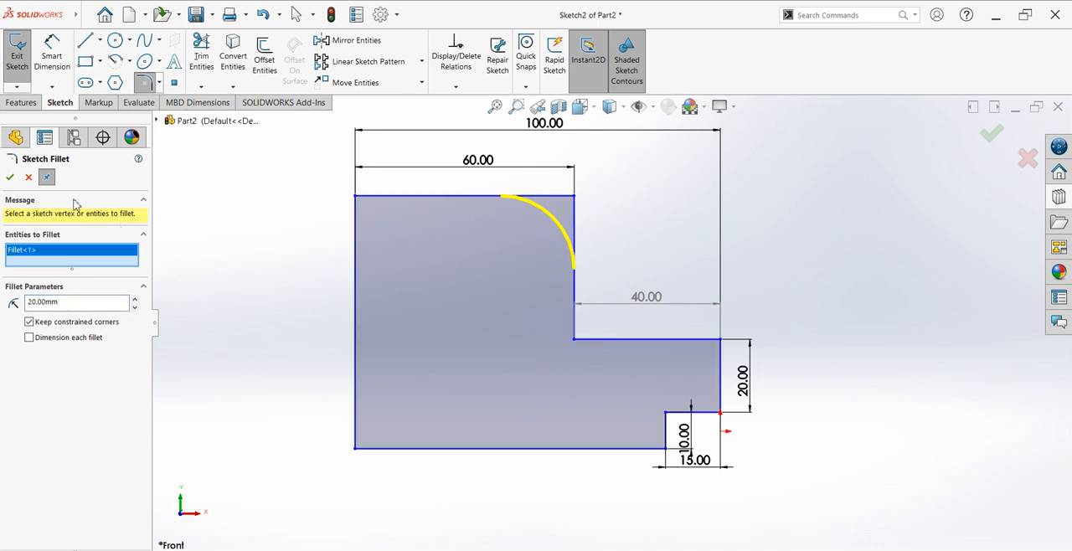
click(10, 177)
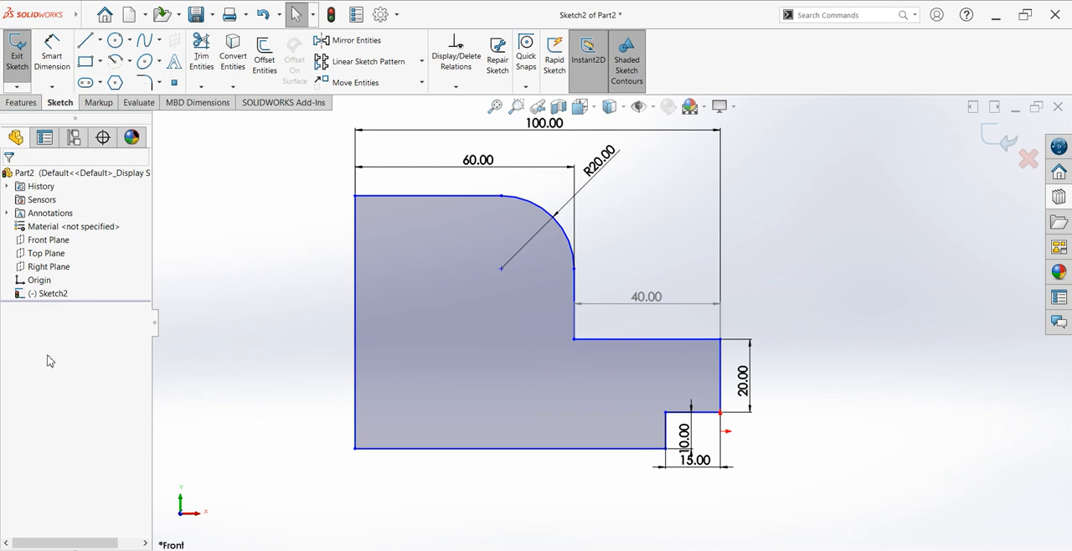
Step: Extrude the profile as a blind 10 mm boss in the reversed direction
click(21, 102)
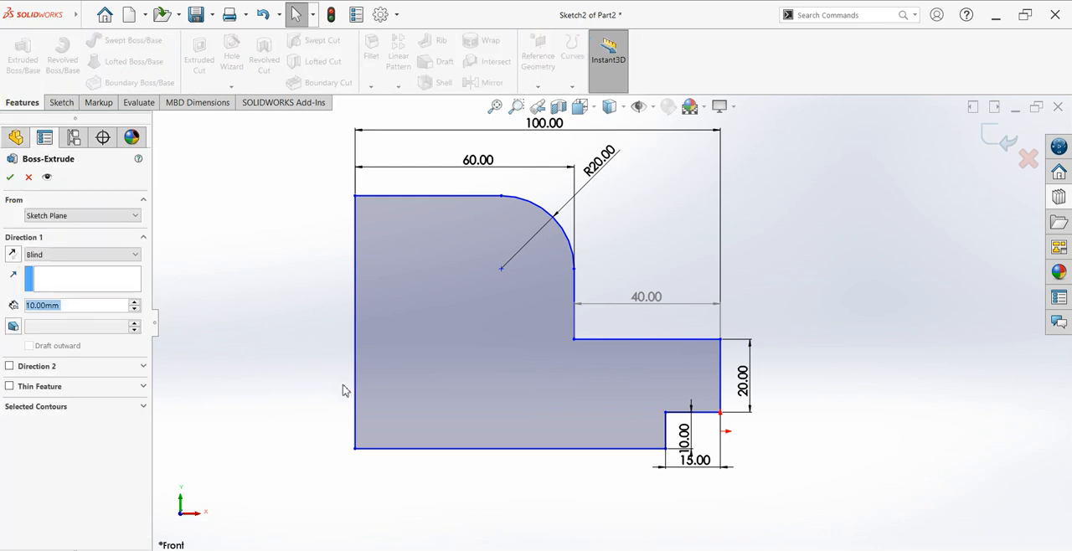
click(14, 255)
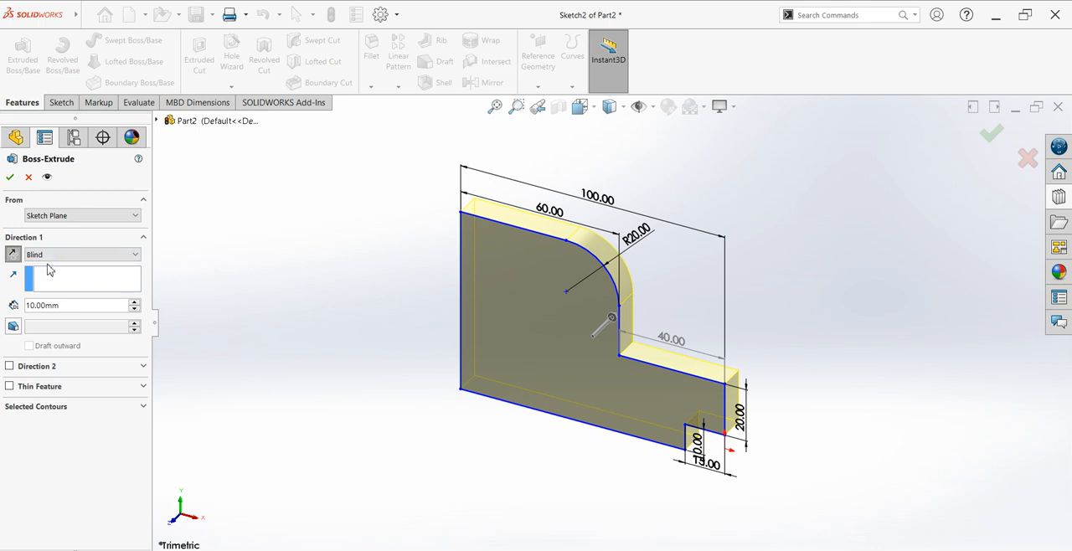
key(Return)
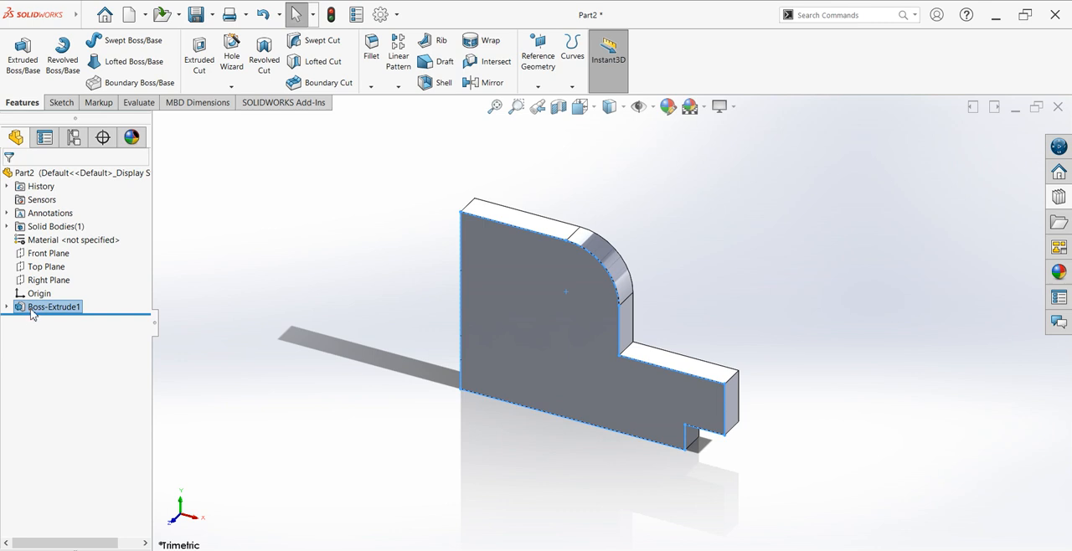
Step: Edit the boss extrusion and set its depth to 40 mm
right_click(31, 314)
click(53, 276)
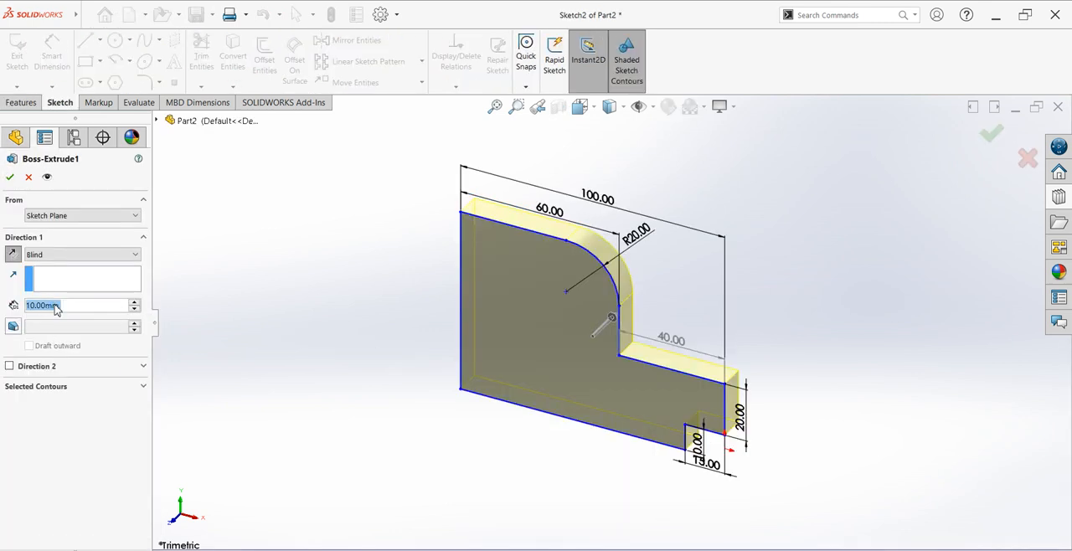
text(40)
key(Return)
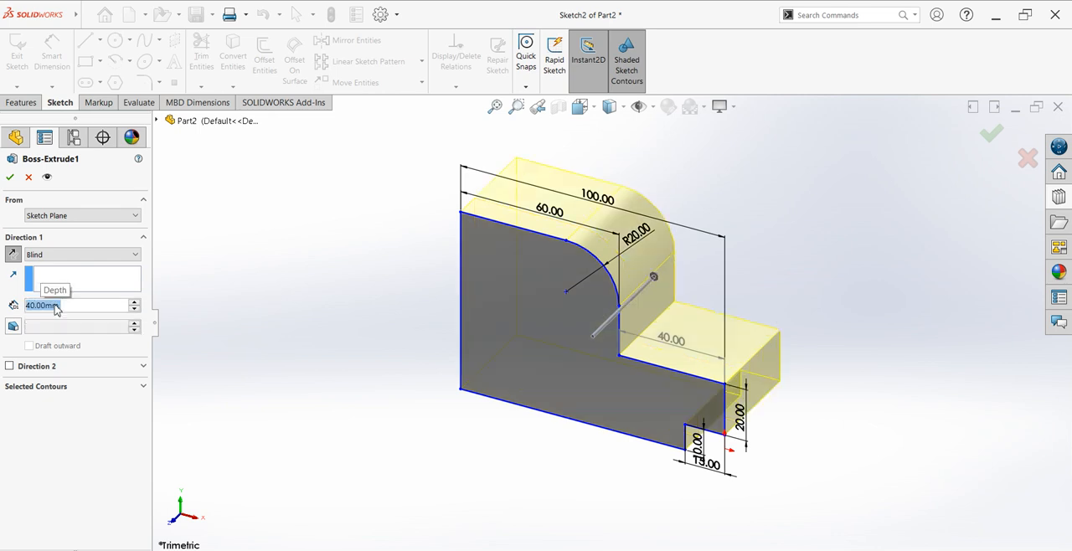
click(10, 176)
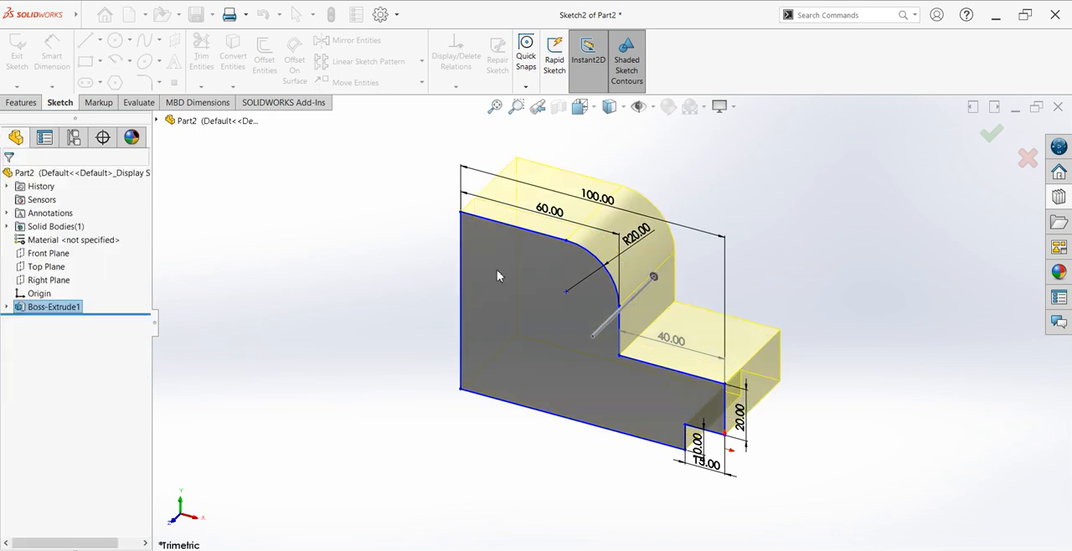
Step: Start a sketch on the block's front face and draw a circle about 12.7 mm in diameter, centred on the rounded corner's arc centre
scroll(841, 245, down, 2)
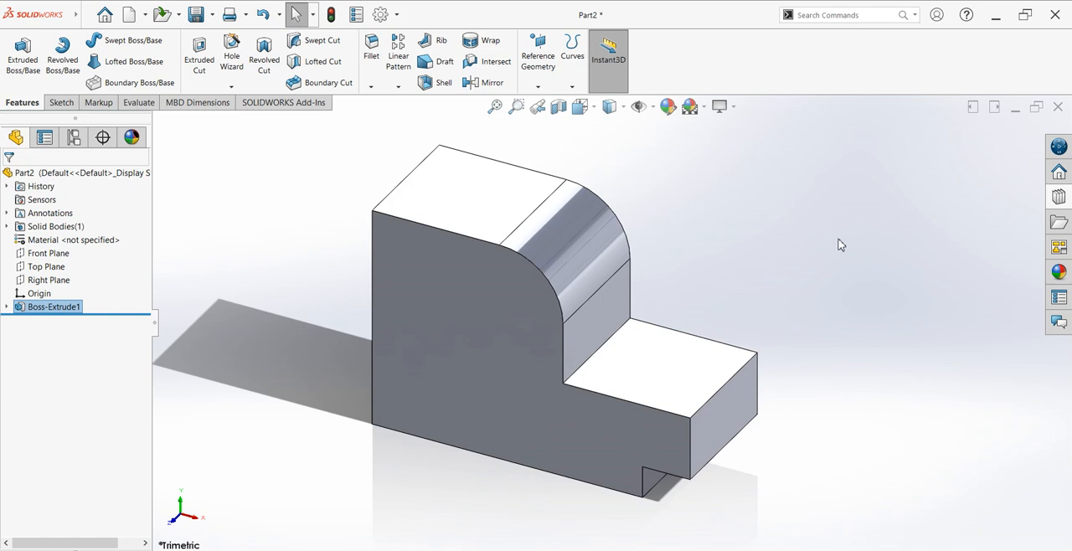
click(537, 308)
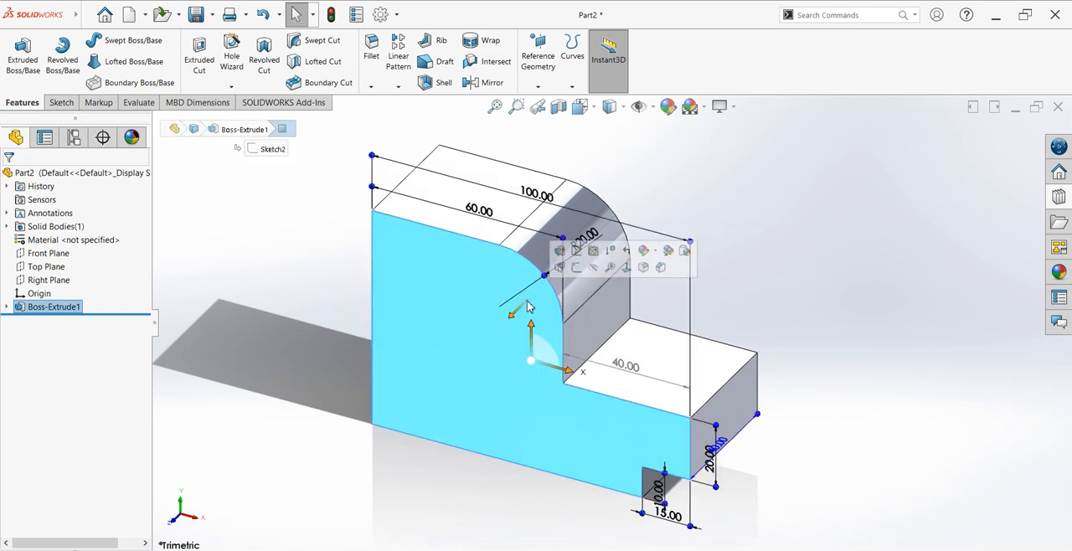
key(ctrl+8)
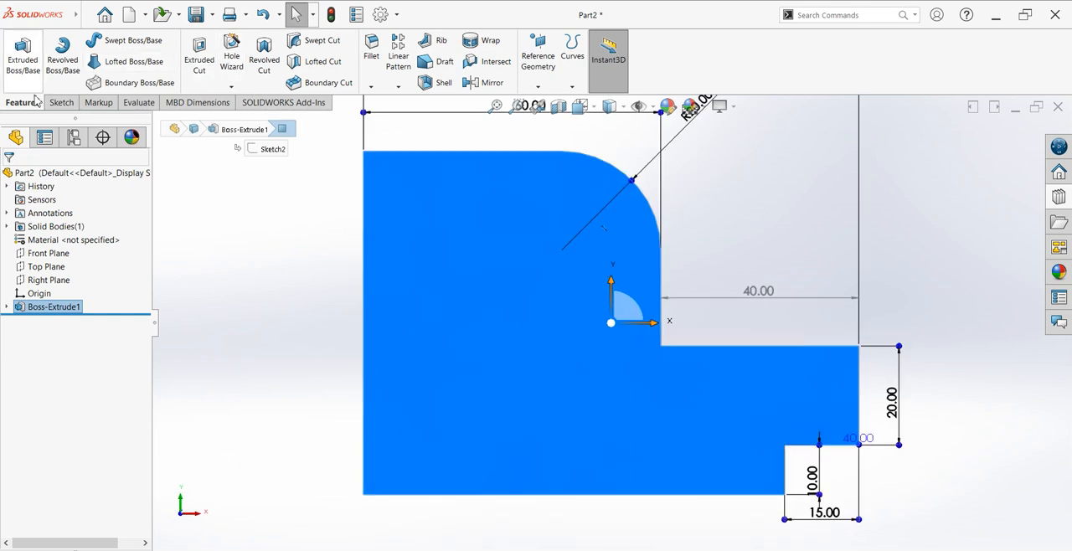
click(60, 102)
click(17, 50)
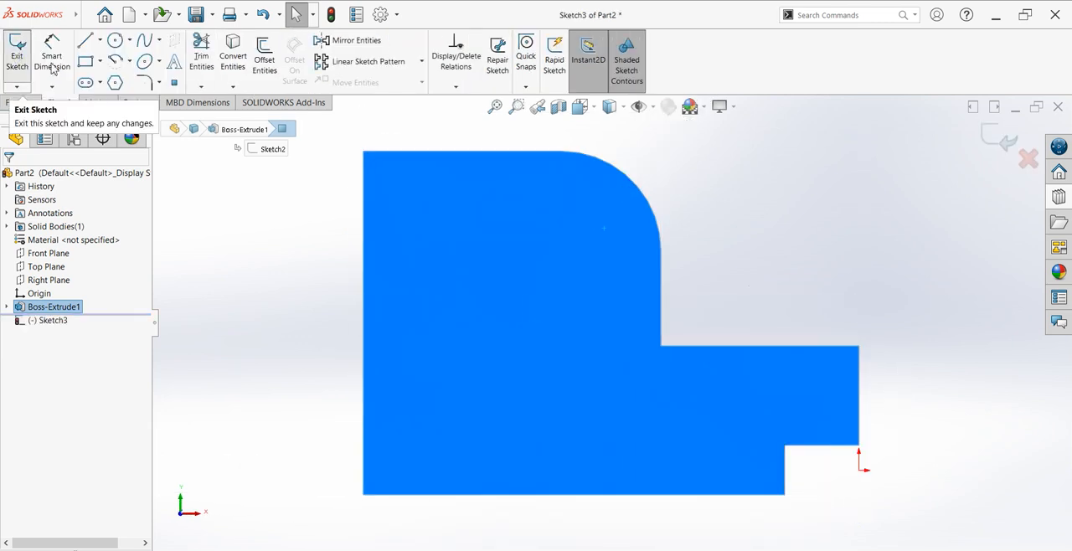
click(116, 41)
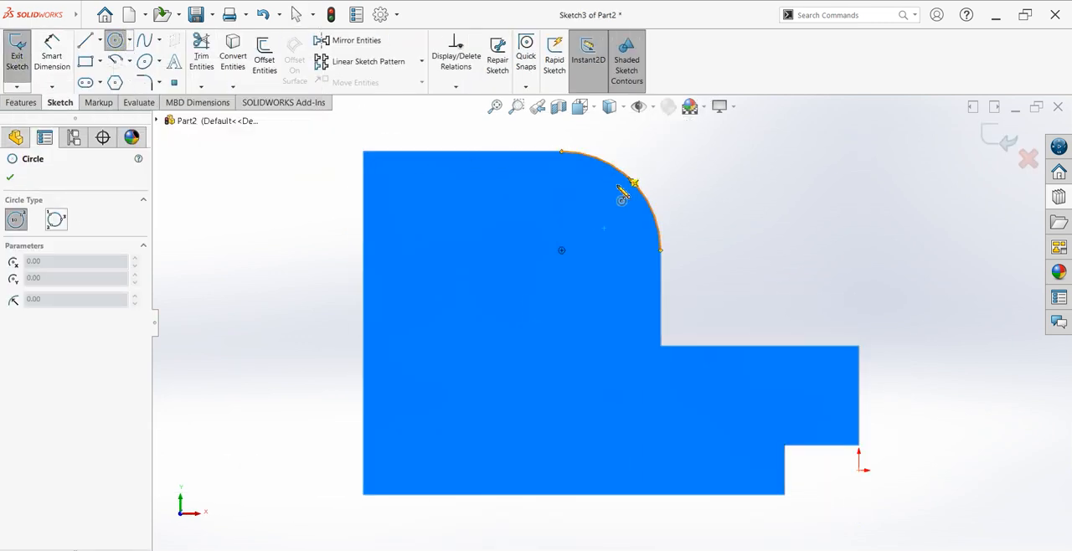
click(561, 251)
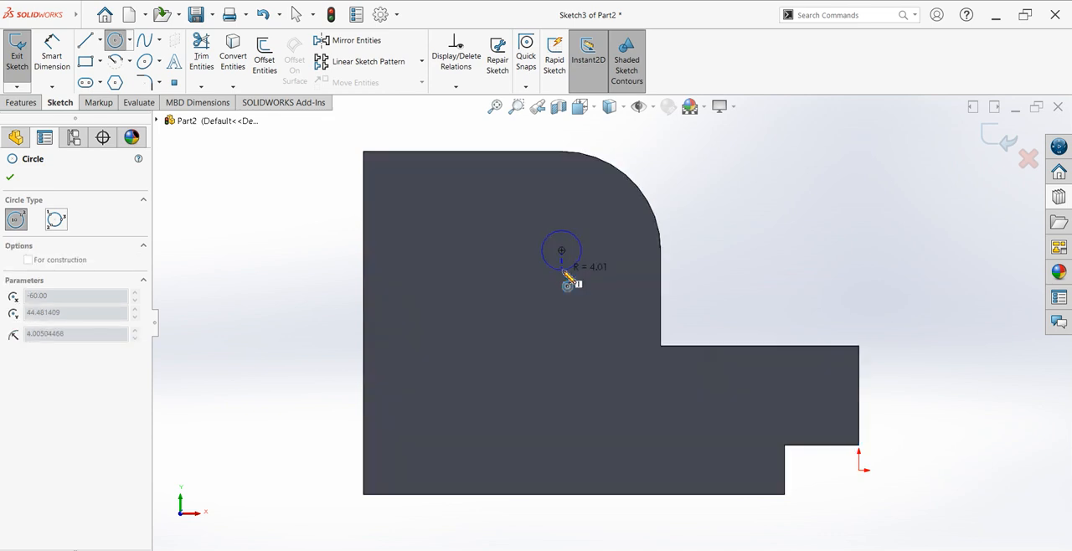
click(581, 276)
Step: Dimension the circle's diameter as 15 mm
click(52, 52)
click(579, 230)
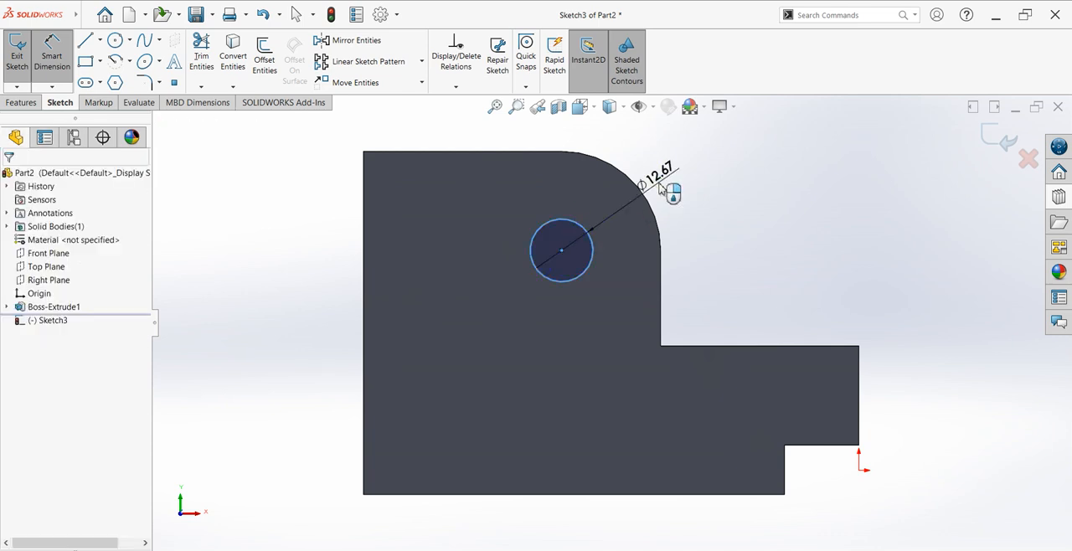
click(660, 185)
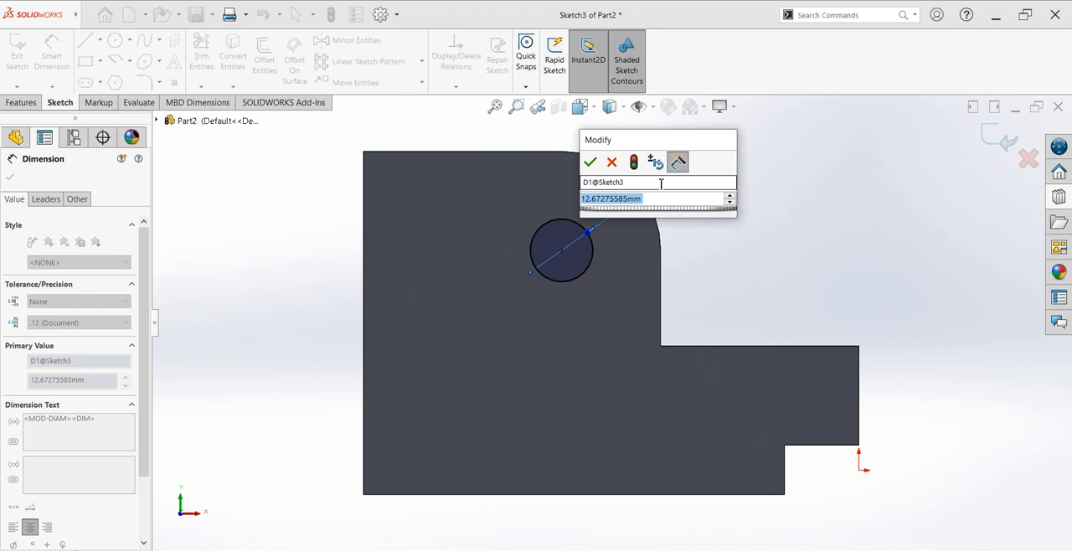
text(15)
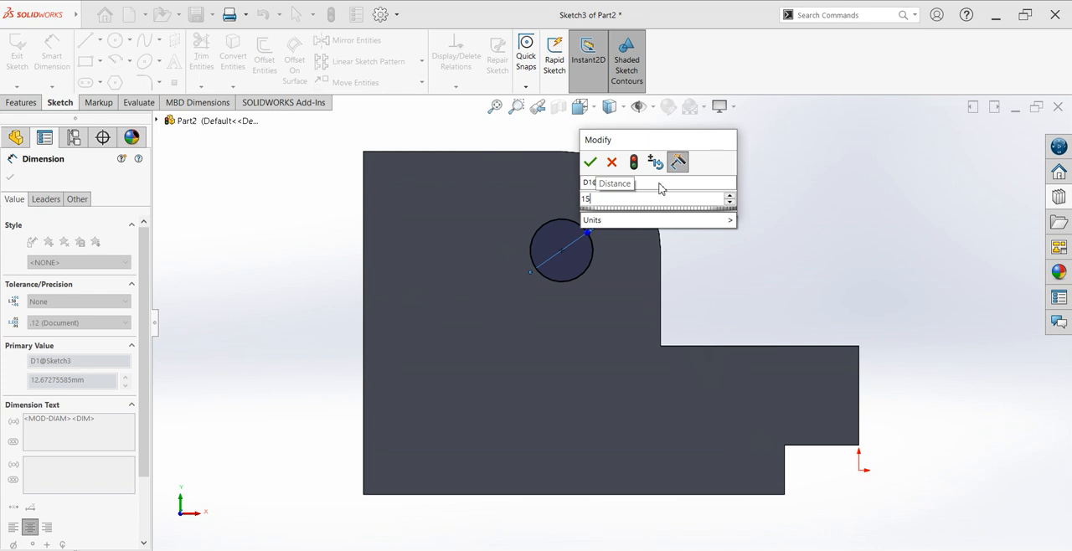
key(Return)
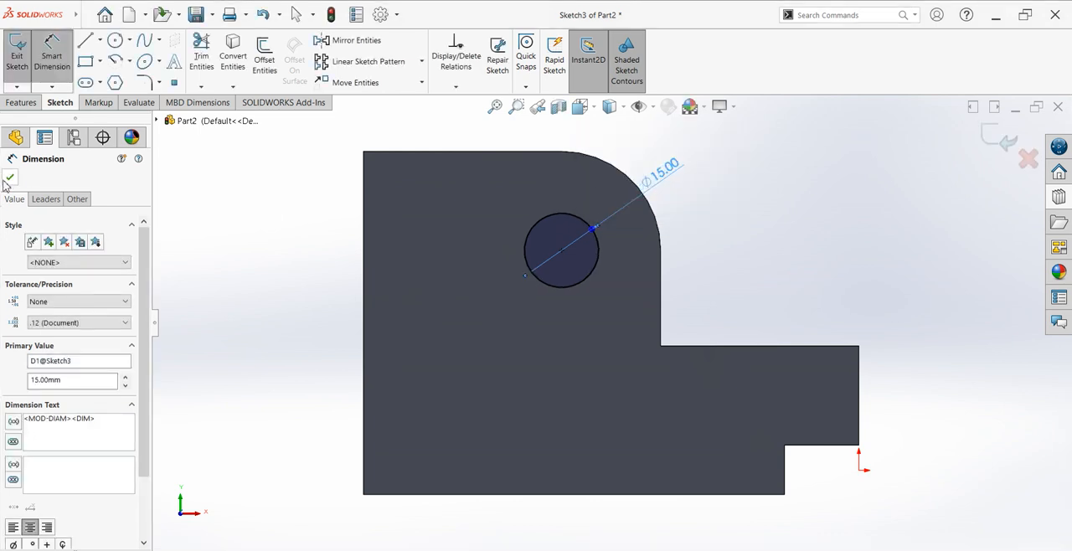
click(9, 181)
Step: Cut the circle through the whole block with an Extruded Cut set to Through All
click(27, 104)
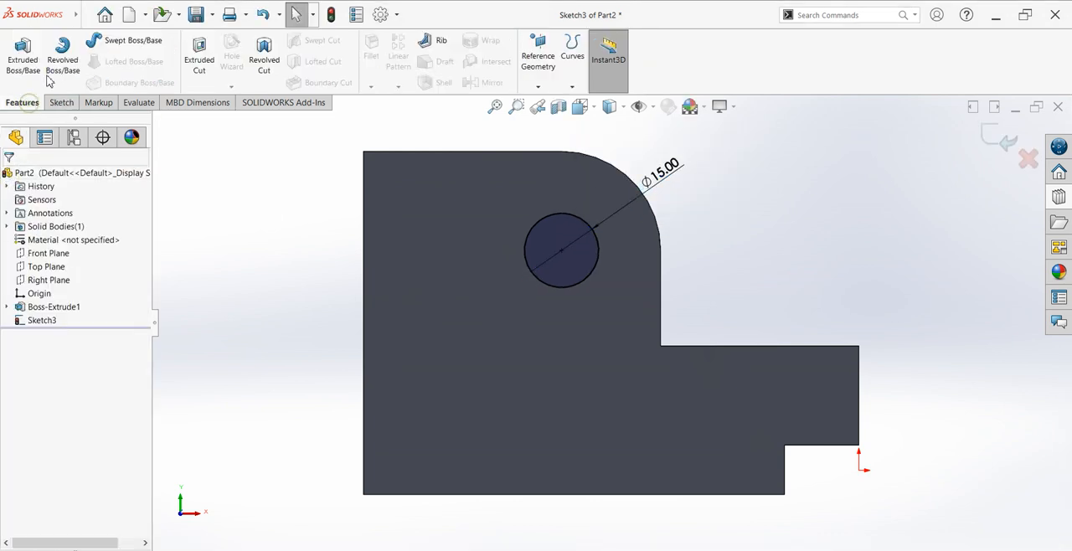
click(191, 84)
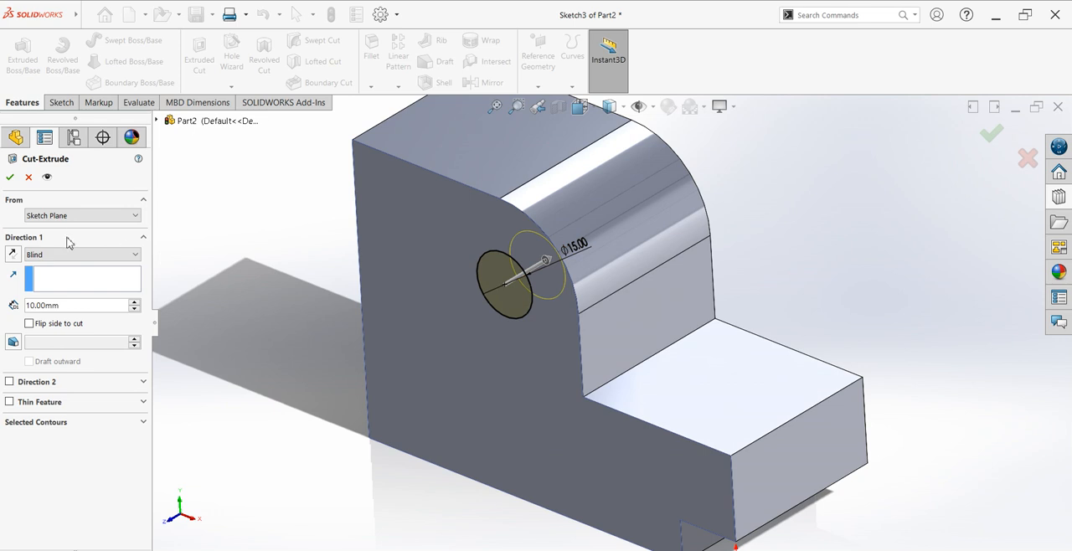
click(66, 253)
click(60, 276)
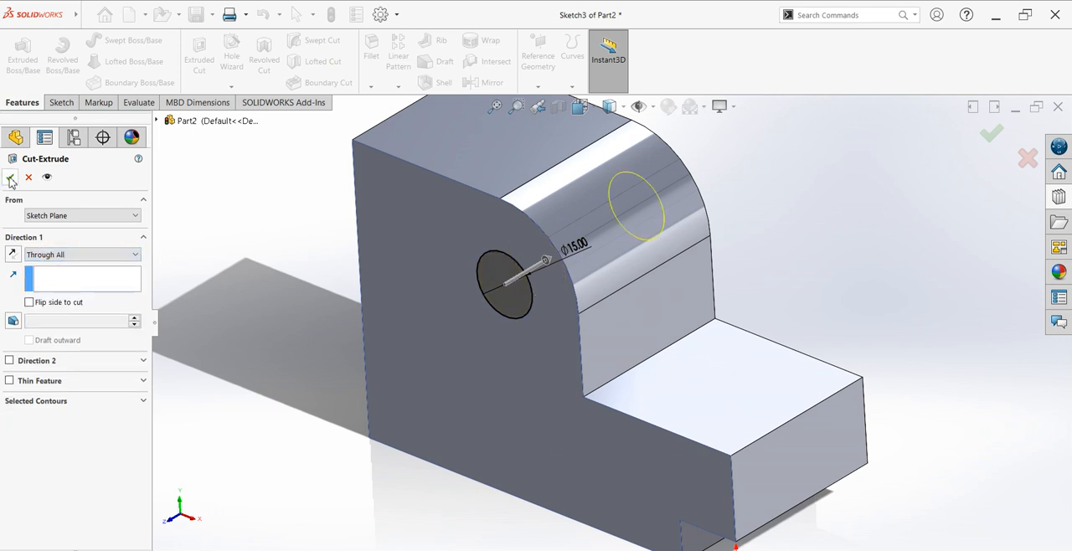
key(Return)
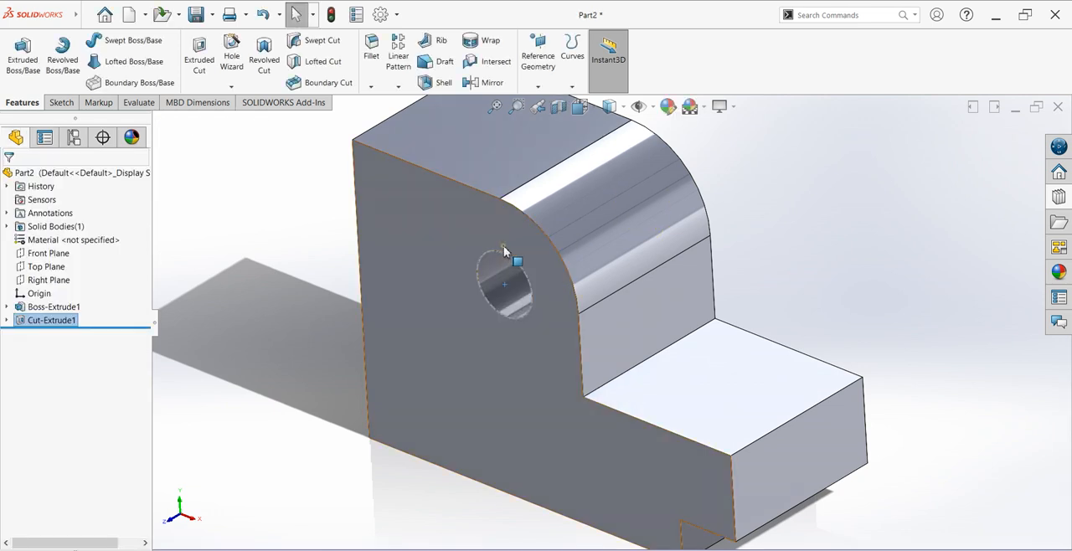
Step: Start another sketch on the front face and draw a circle of about 10.6 mm radius concentric with the hole
click(503, 245)
key(ctrl+8)
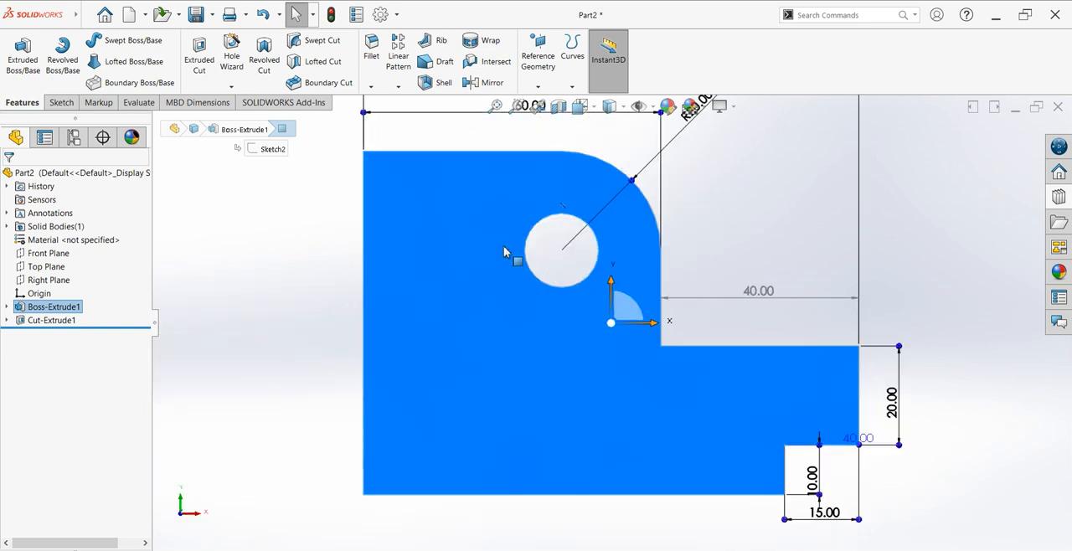
click(61, 103)
click(16, 55)
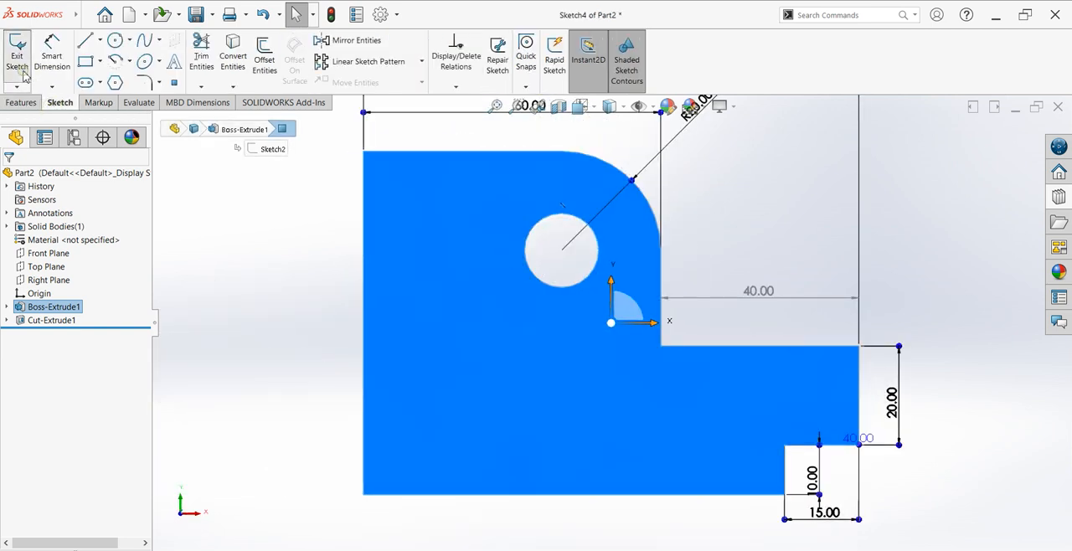
click(561, 251)
click(576, 300)
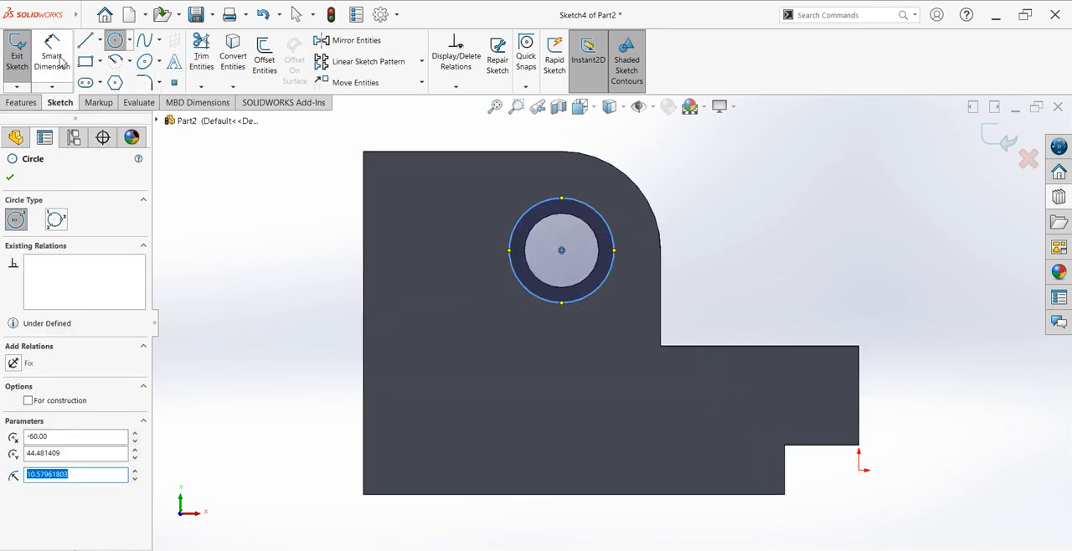
Step: Dimension the larger concentric circle's diameter as 30 mm
click(51, 52)
click(597, 212)
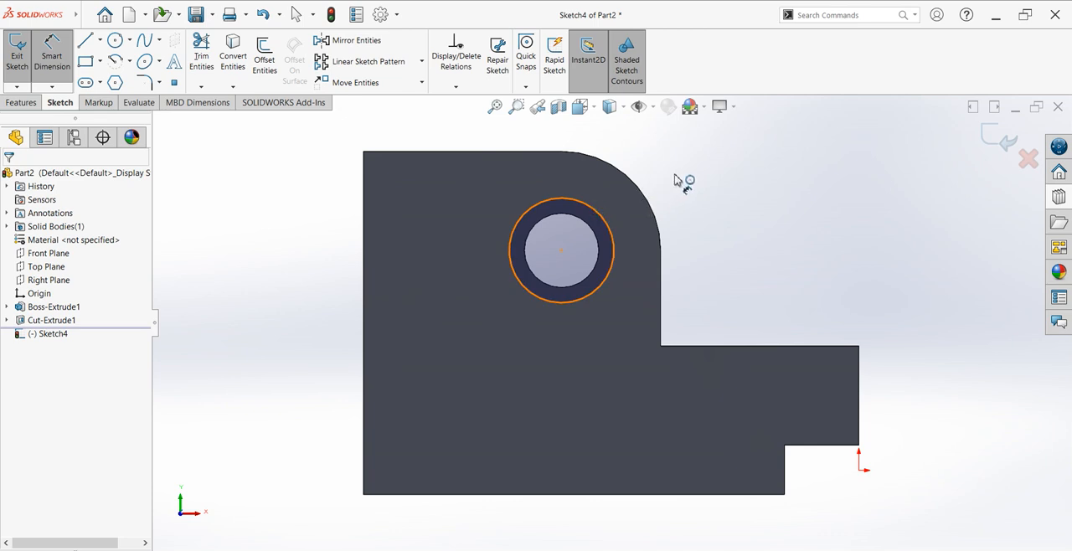
click(677, 180)
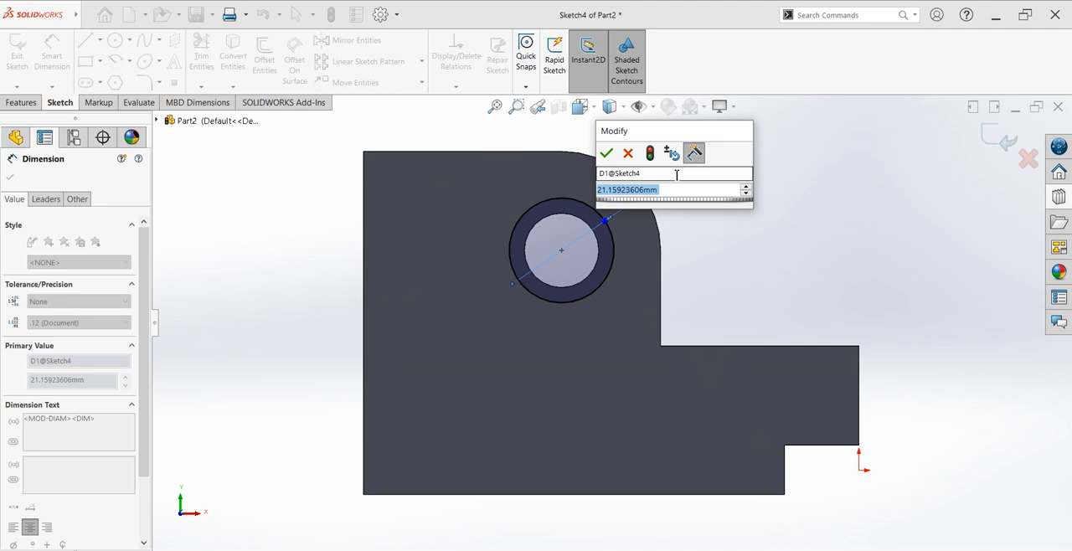
text(30)
key(Return)
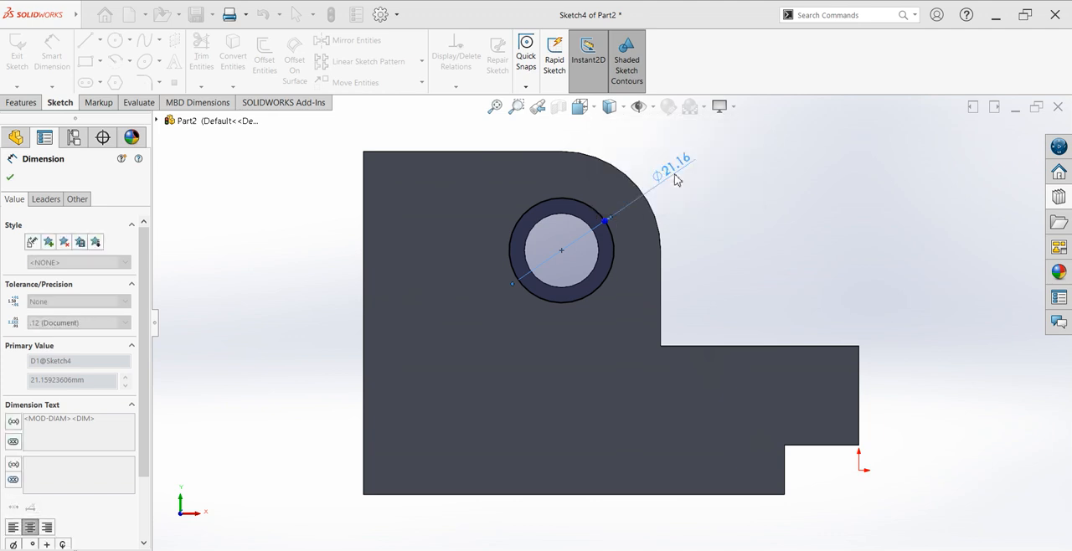
key(Escape)
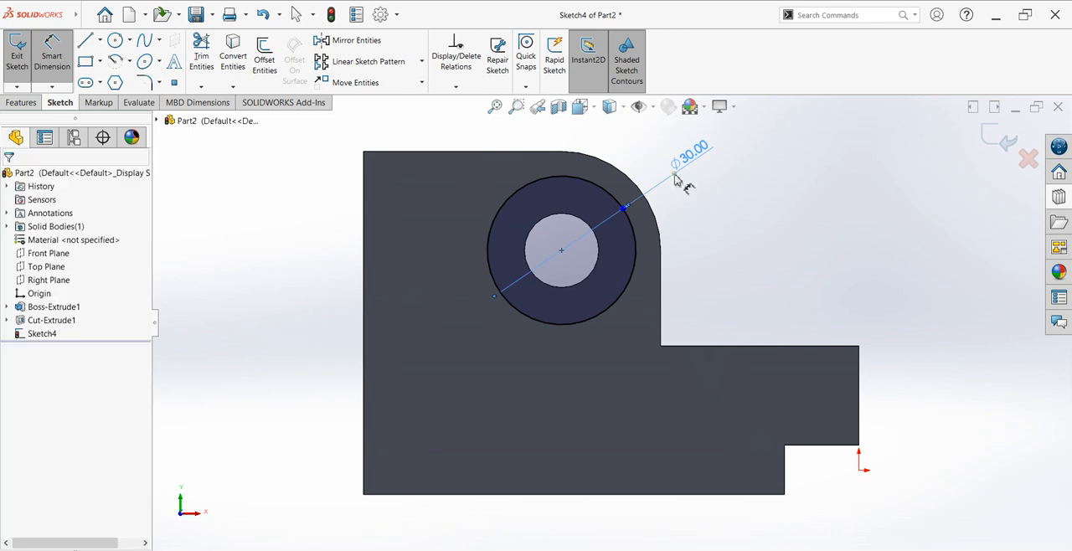
Step: Change the larger circle's diameter dimension to 22 mm
double_click(678, 176)
text(22)
key(Return)
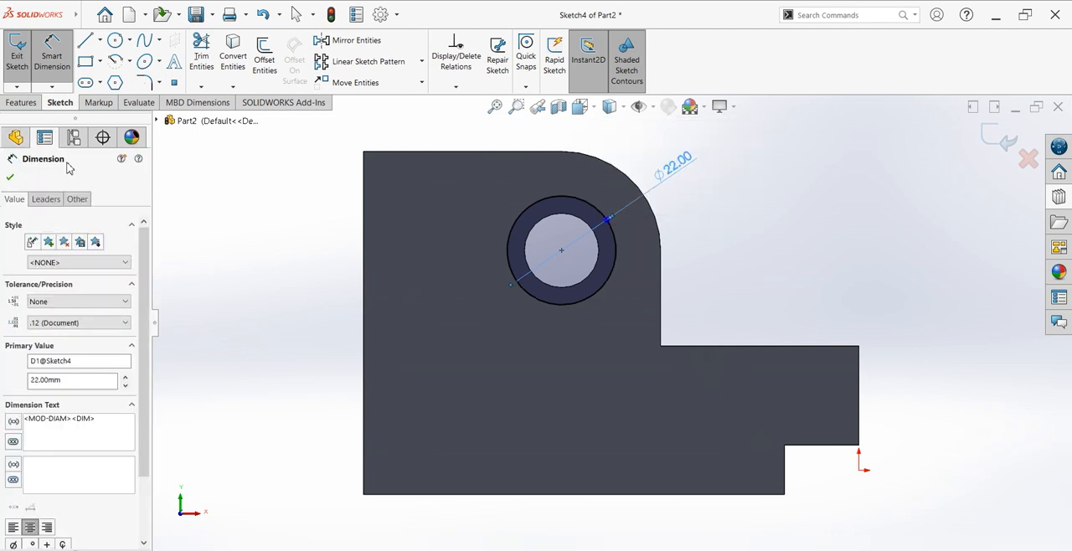
click(10, 176)
Step: Counterbore the hole by cutting the 22 mm circle to a blind depth of 10 mm with an Extruded Cut
click(20, 102)
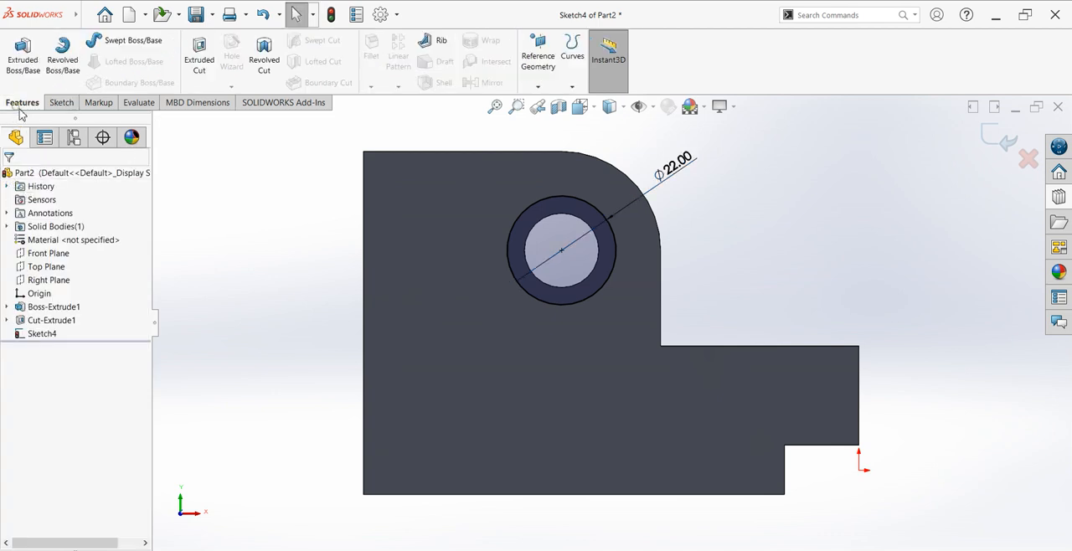
click(199, 59)
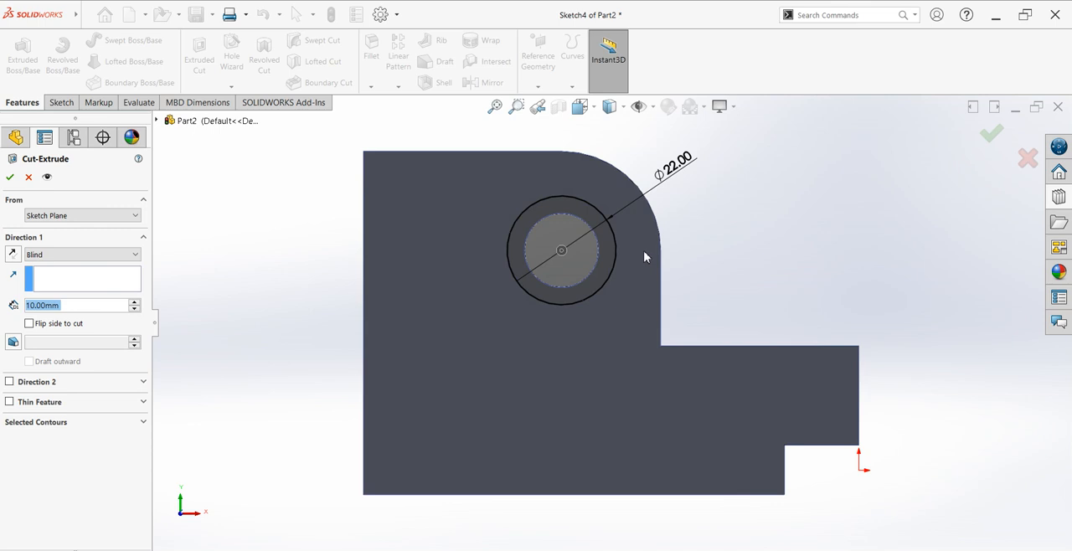
middle_drag(645, 257, 605, 314)
double_click(73, 309)
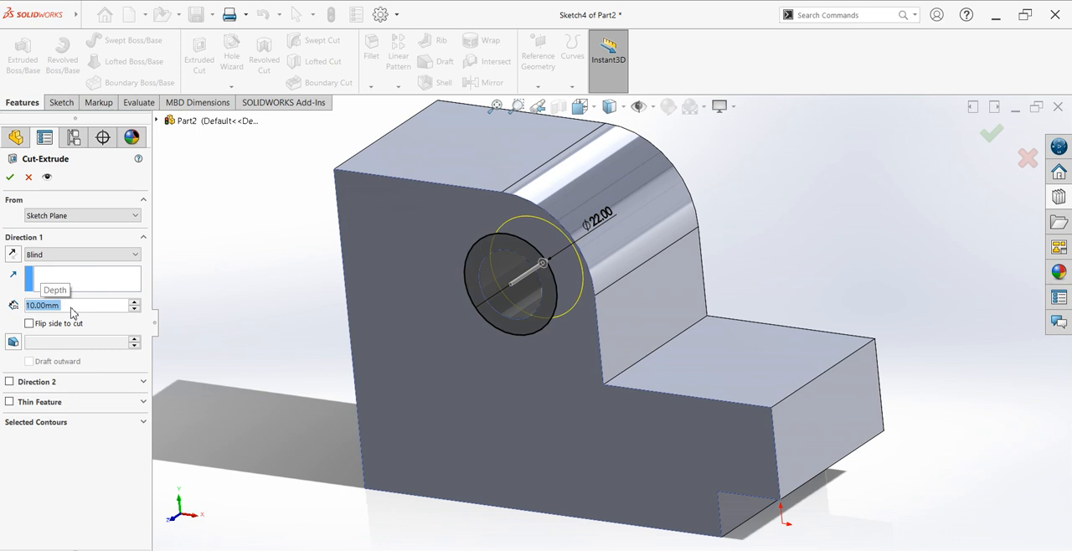
click(10, 177)
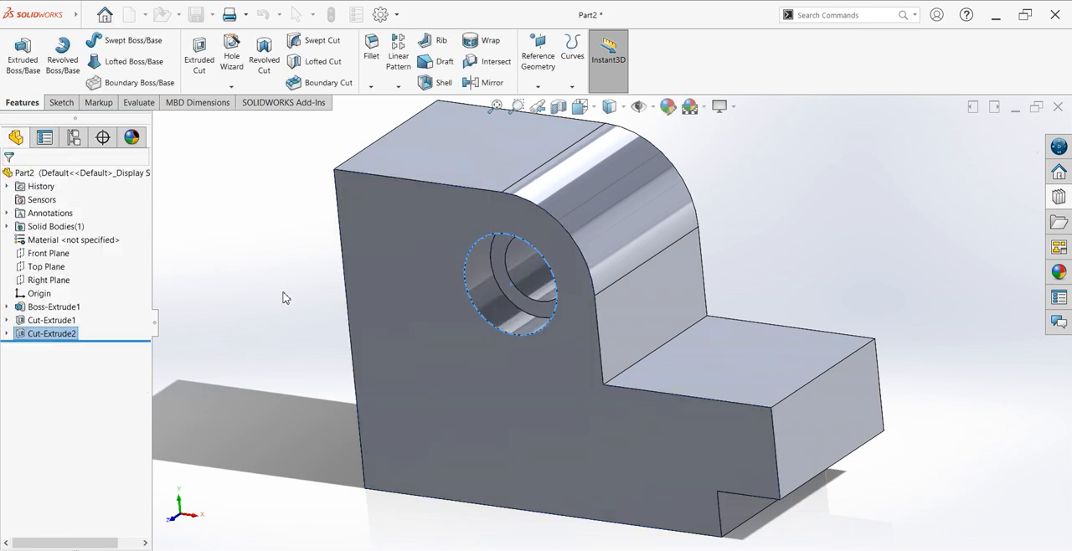
click(820, 242)
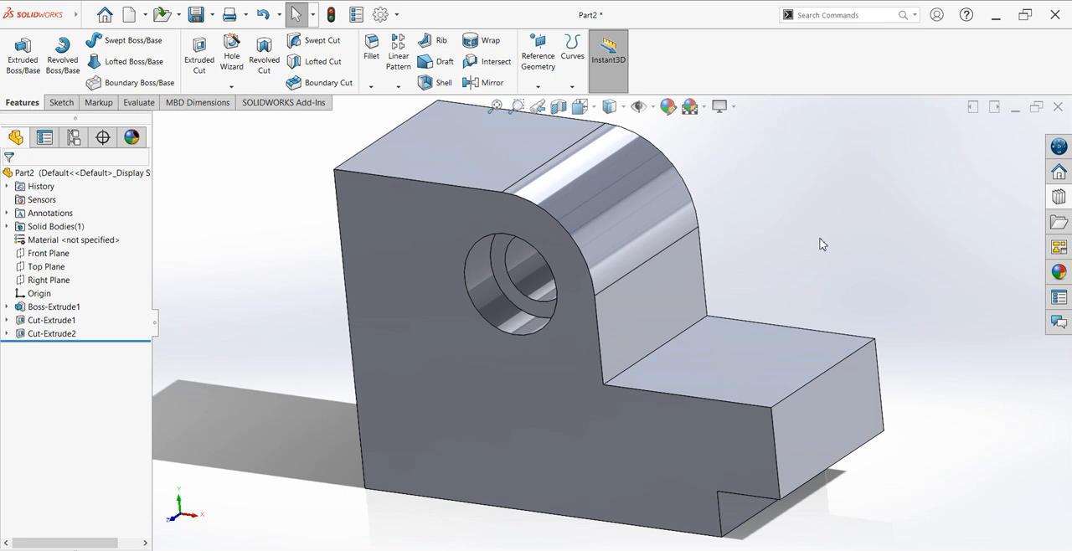
Step: Start a sketch on the block's back face and convert the face's outline into sketch entities
middle_drag(800, 233, 713, 271)
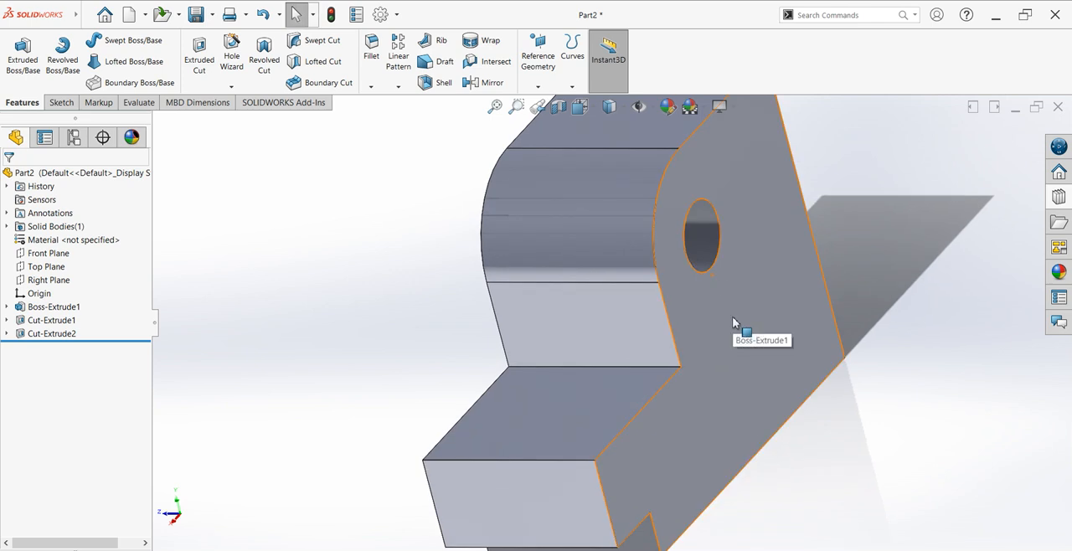
scroll(754, 318, up, 5)
click(688, 336)
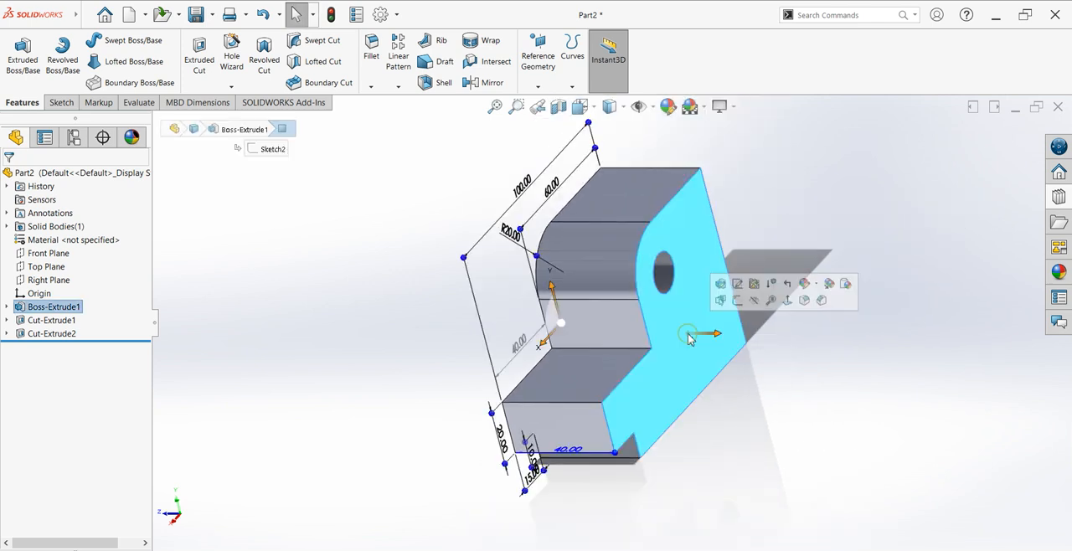
key(ctrl+8)
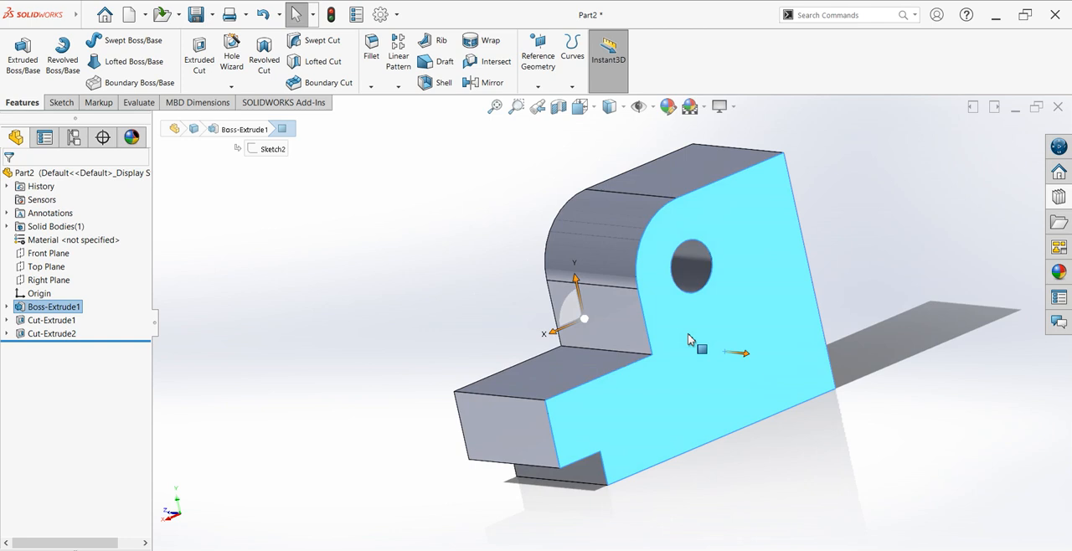
click(60, 102)
click(13, 57)
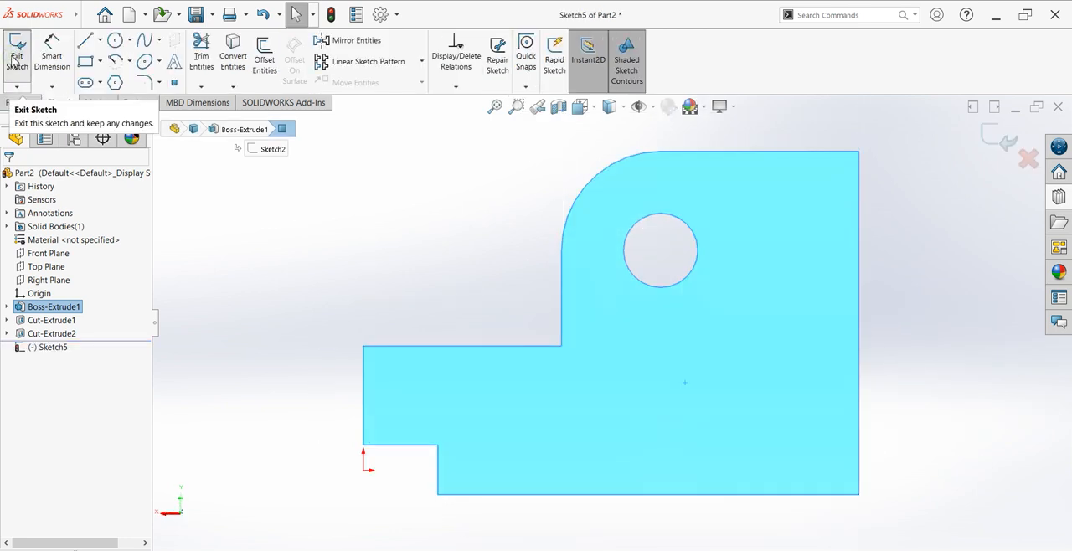
click(239, 67)
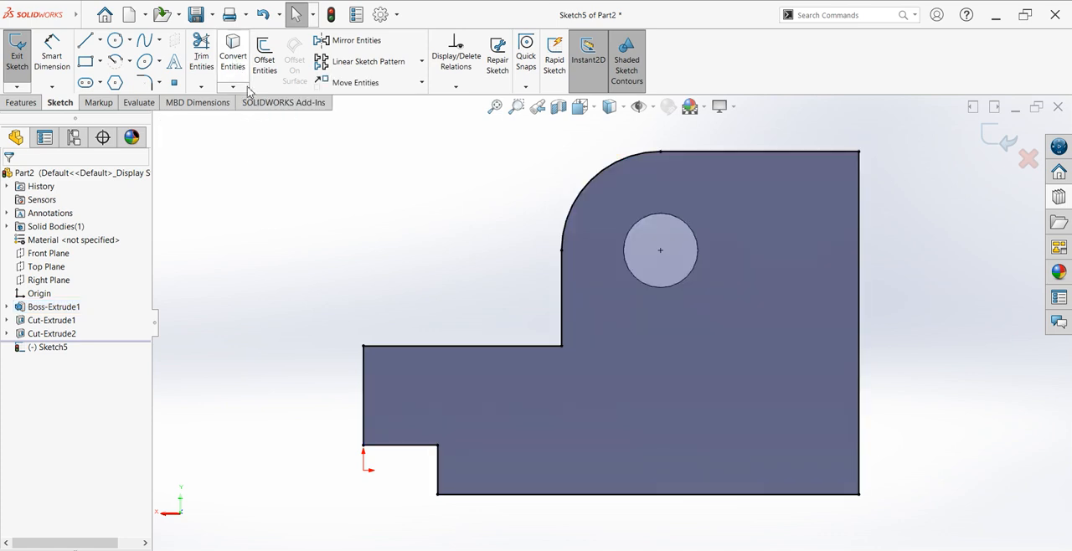
Step: Draw a line about 60.9 mm long from the low leg's upper outer corner to the rounded corner's arc
click(87, 41)
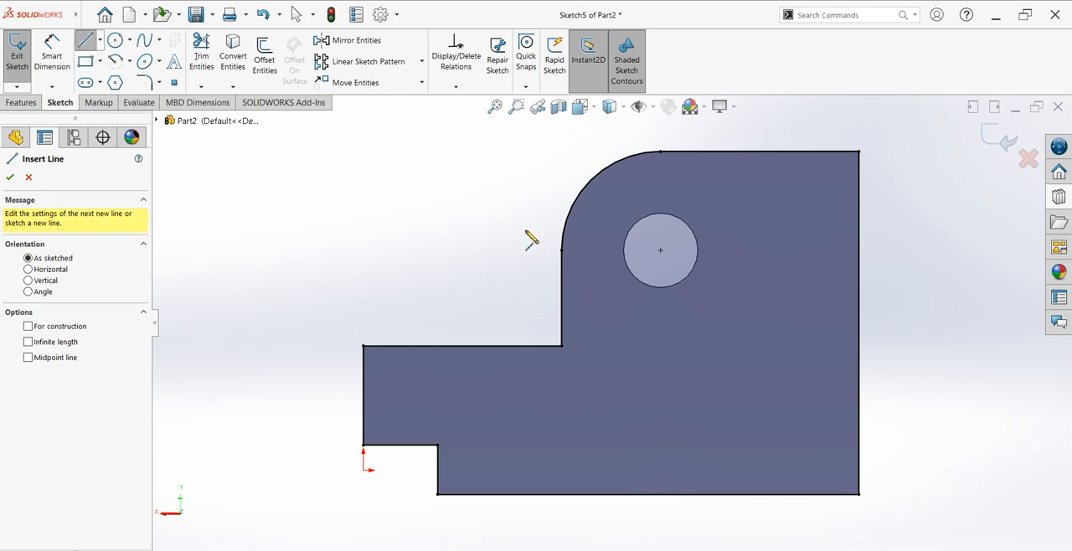
click(365, 346)
click(605, 169)
key(Escape)
key(Escape)
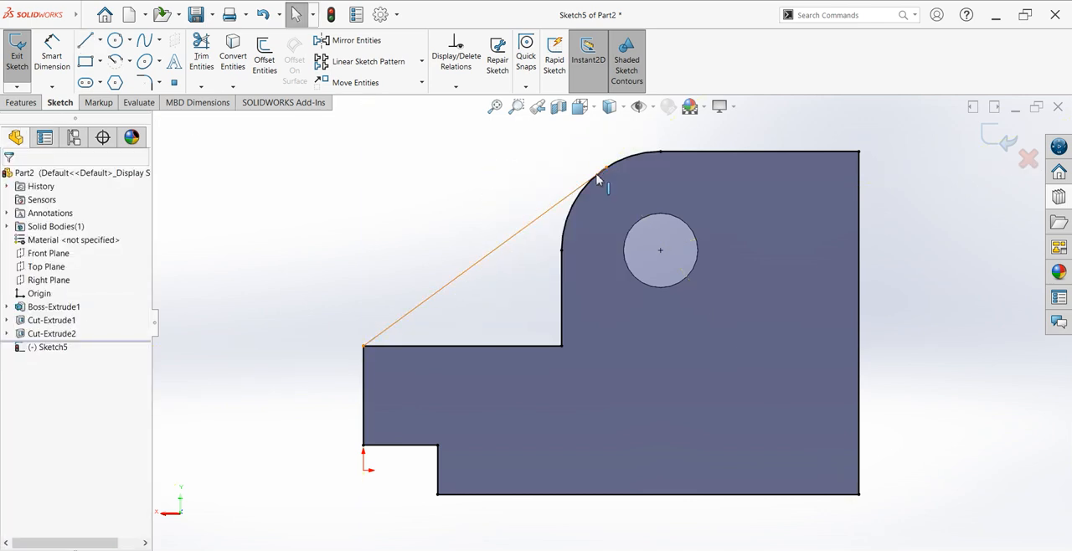
Step: Make the sloping line tangent to the rounded corner's arc
click(569, 200)
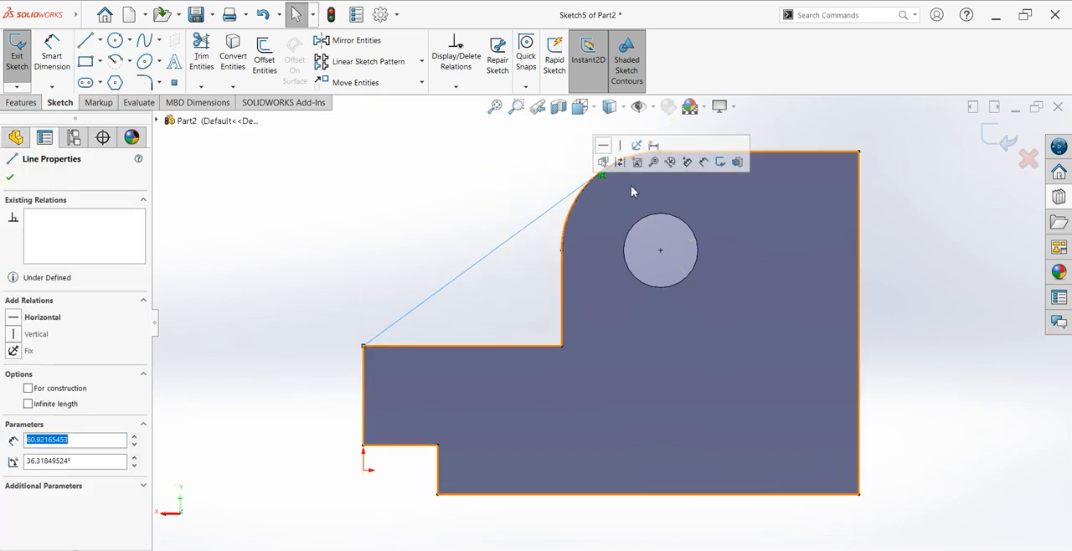
ctrl+click(620, 163)
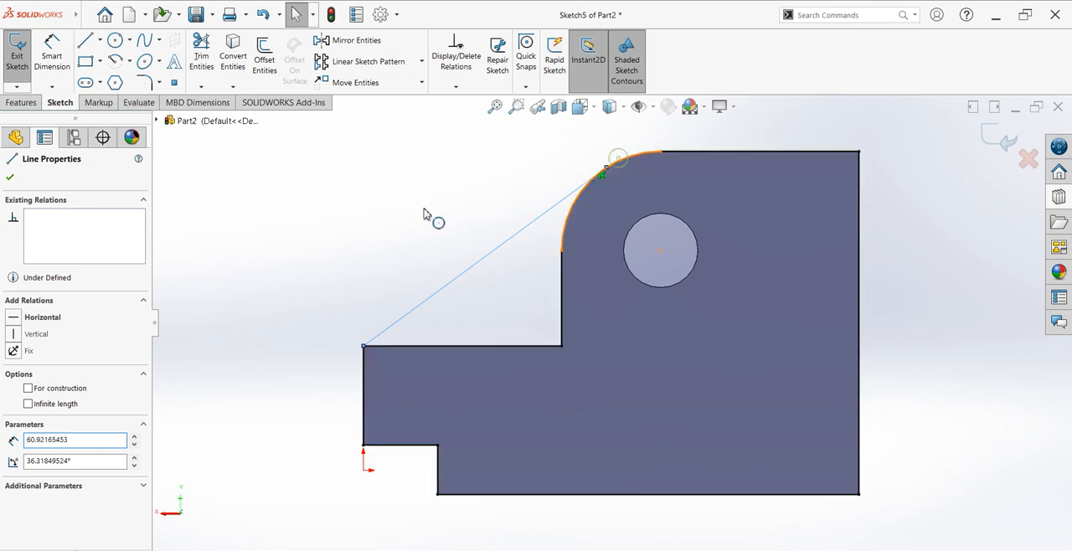
click(13, 374)
click(10, 178)
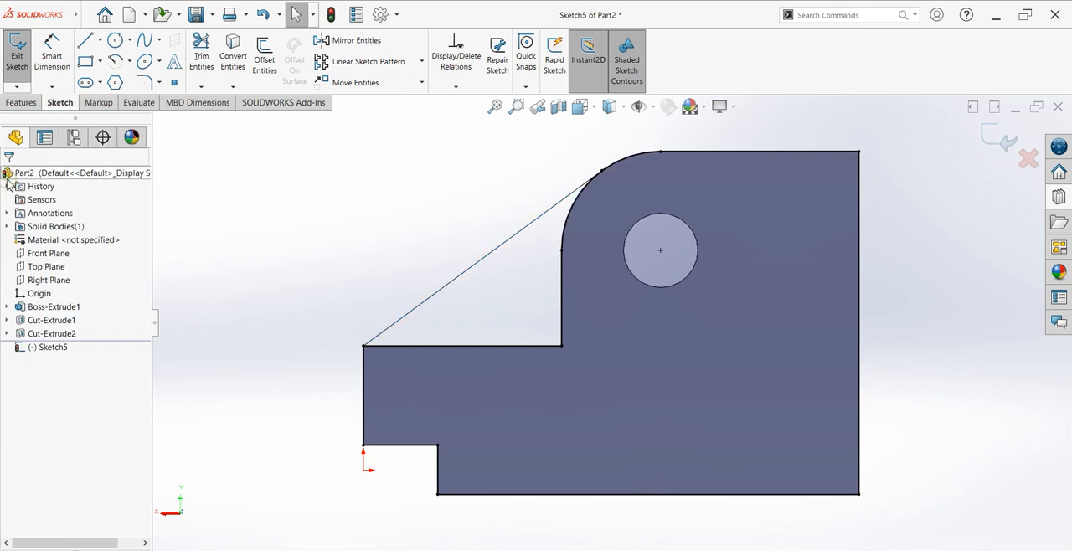
Step: Trim the converted outline to leave only the closed rib profile between the sloping line, the arc and the block's inner corner
click(201, 59)
mouse_move(623, 148)
mouse_down()
mouse_move(849, 177)
mouse_move(820, 457)
mouse_move(534, 496)
mouse_move(376, 447)
mouse_move(352, 420)
mouse_up()
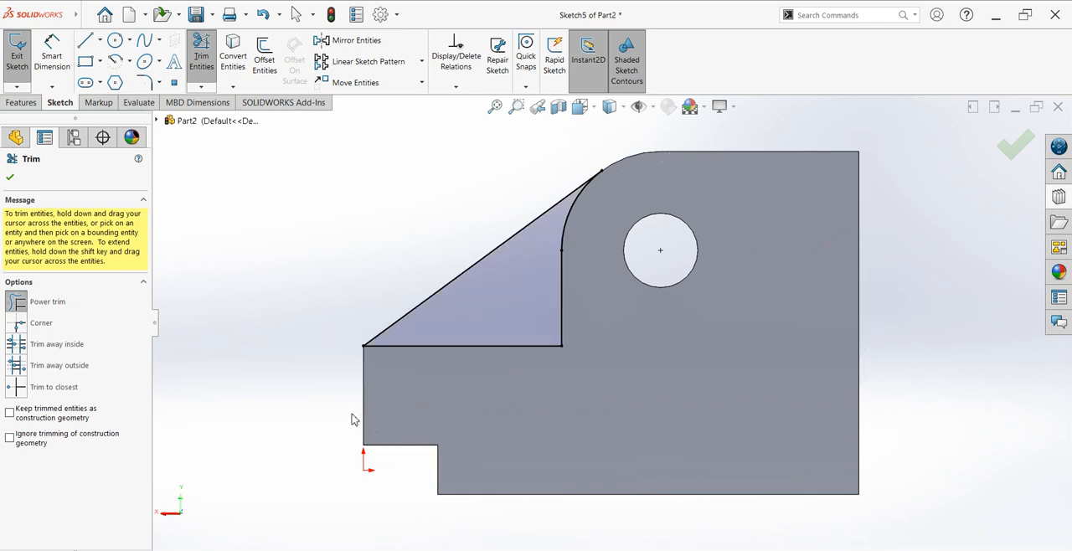
click(9, 177)
Step: Extrude the rib profile 15 mm blind in the reversed direction, over the block's low leg, and merge the result
click(21, 102)
click(23, 59)
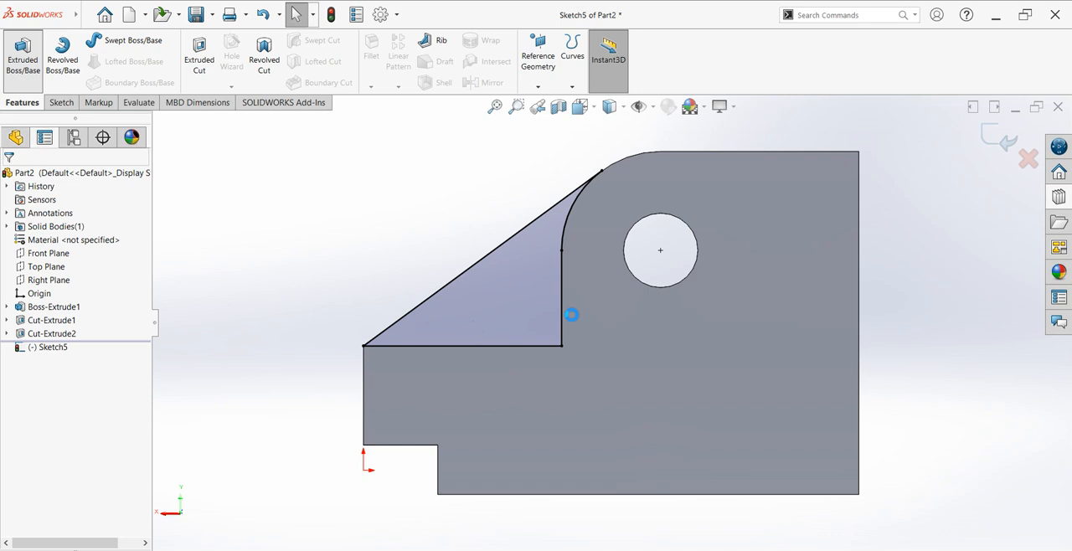
middle_drag(635, 395, 691, 402)
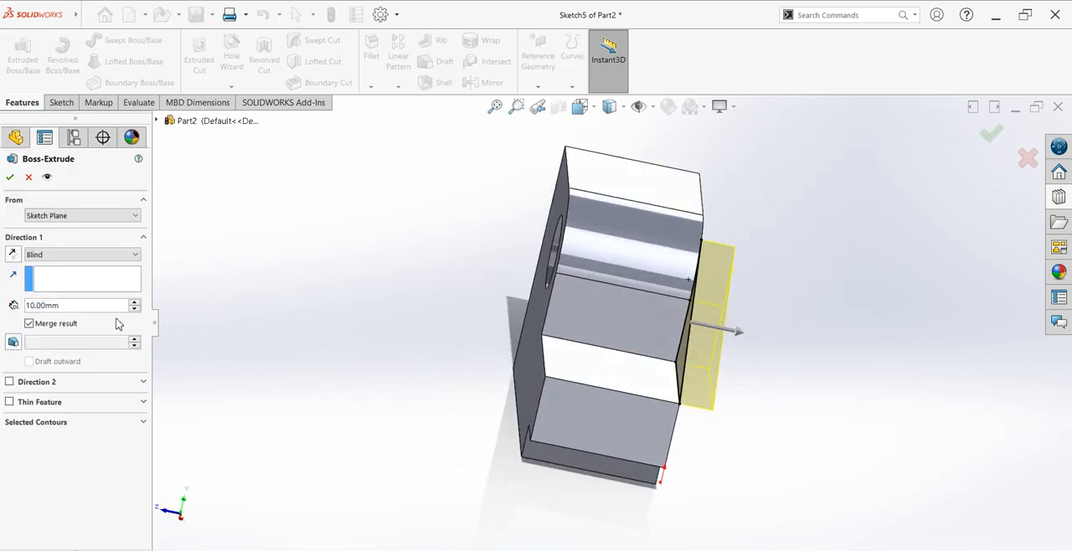
click(10, 255)
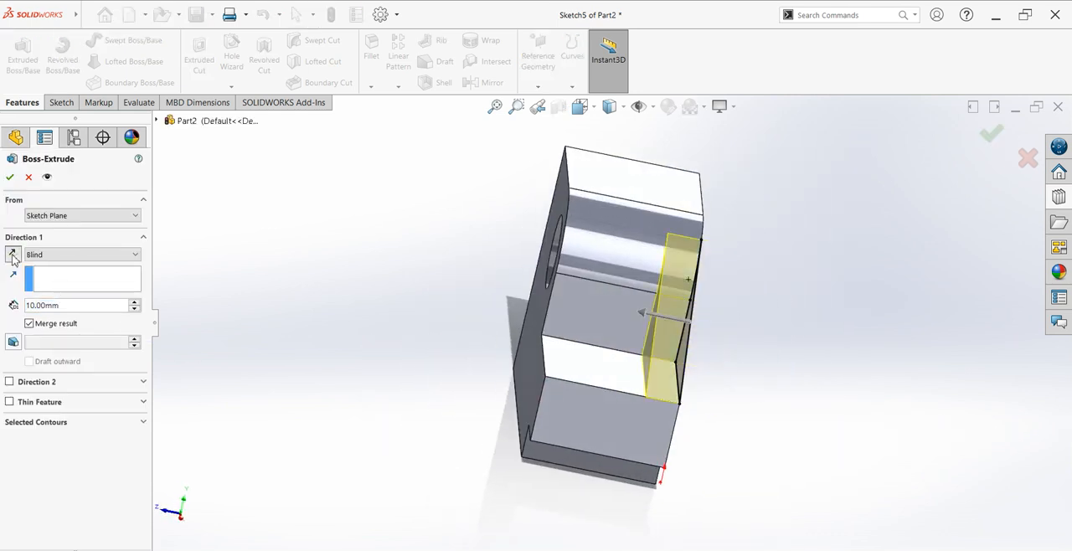
double_click(37, 308)
text(15)
key(Return)
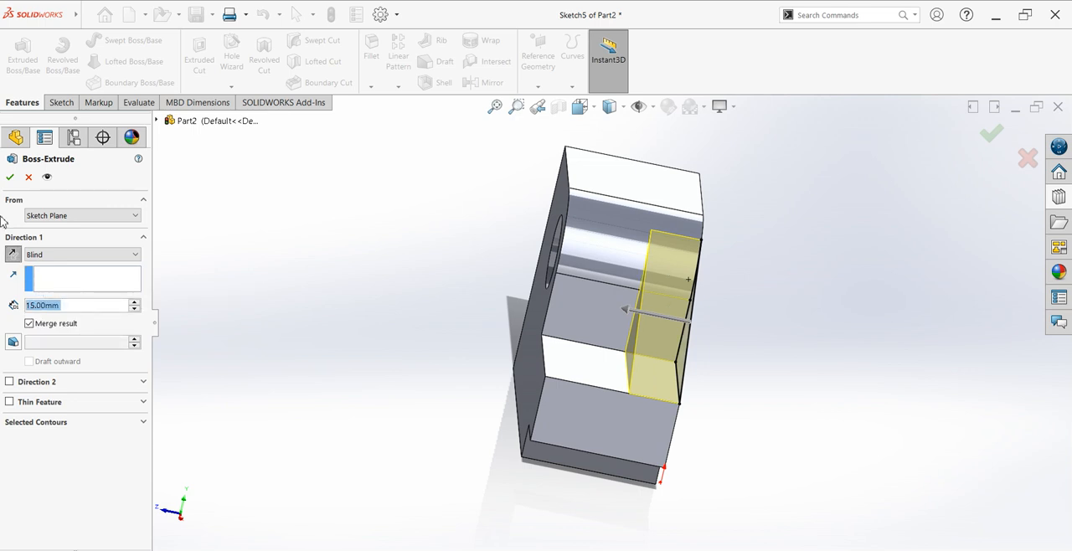
click(9, 177)
middle_drag(529, 426, 733, 381)
click(793, 315)
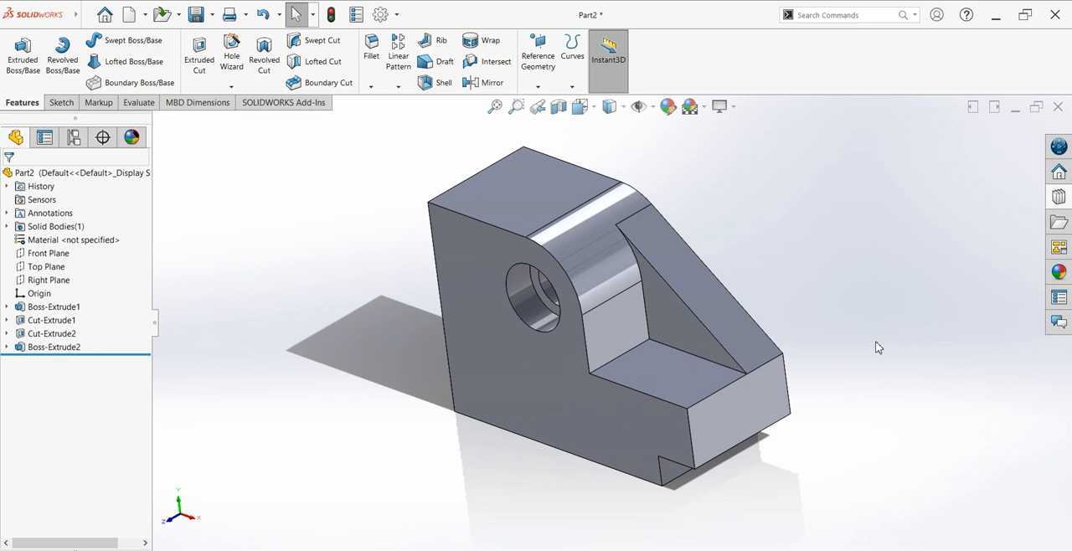
Step: Start a sketch on the front face and draw a closed three-step profile, about 54.4 mm wide and 28.9 mm high, from the lower corner opposite the notch
click(540, 425)
key(ctrl+8)
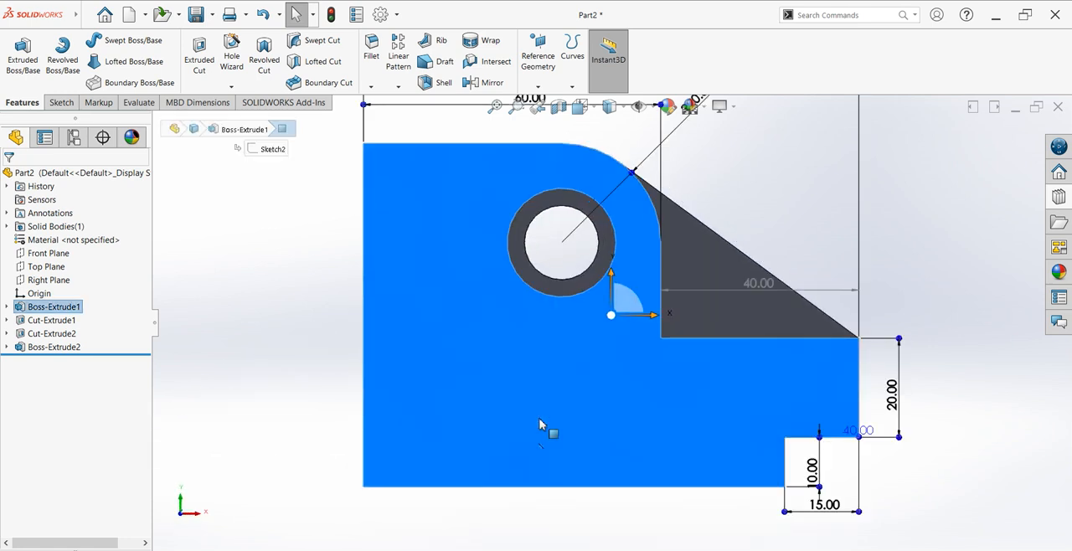
click(60, 103)
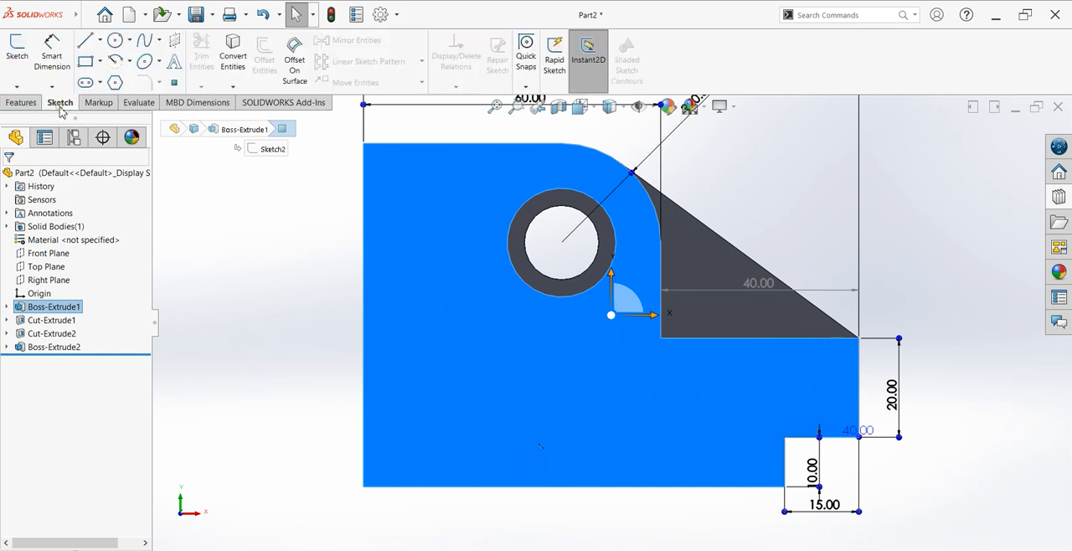
click(17, 56)
key(l)
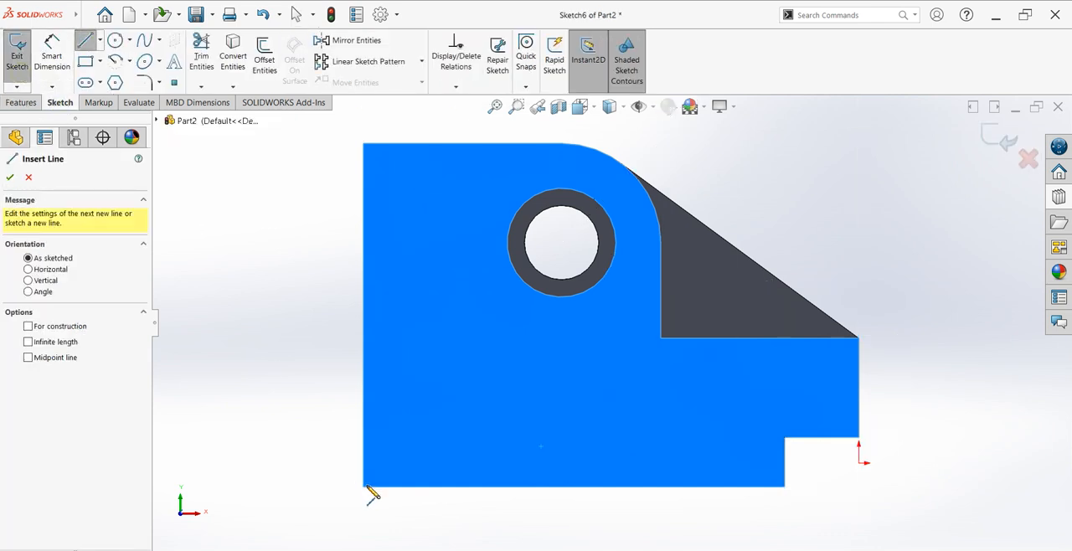
click(365, 486)
click(364, 343)
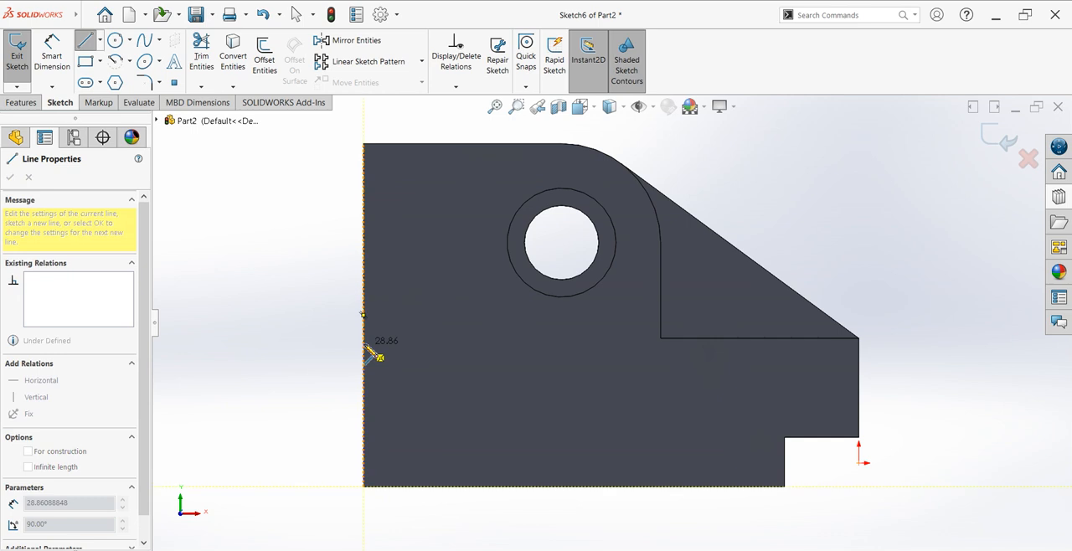
click(463, 343)
click(483, 371)
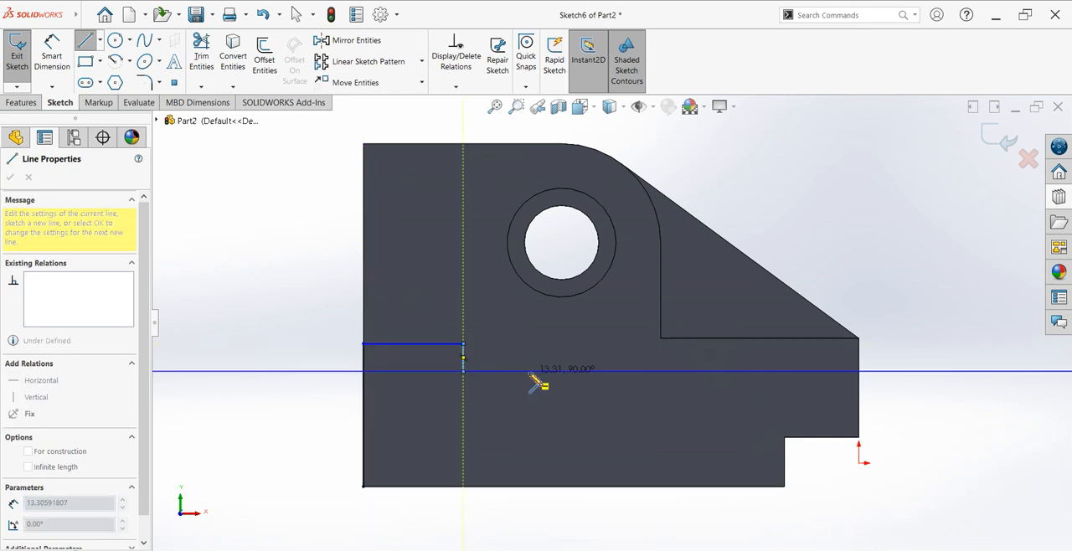
click(529, 371)
click(530, 417)
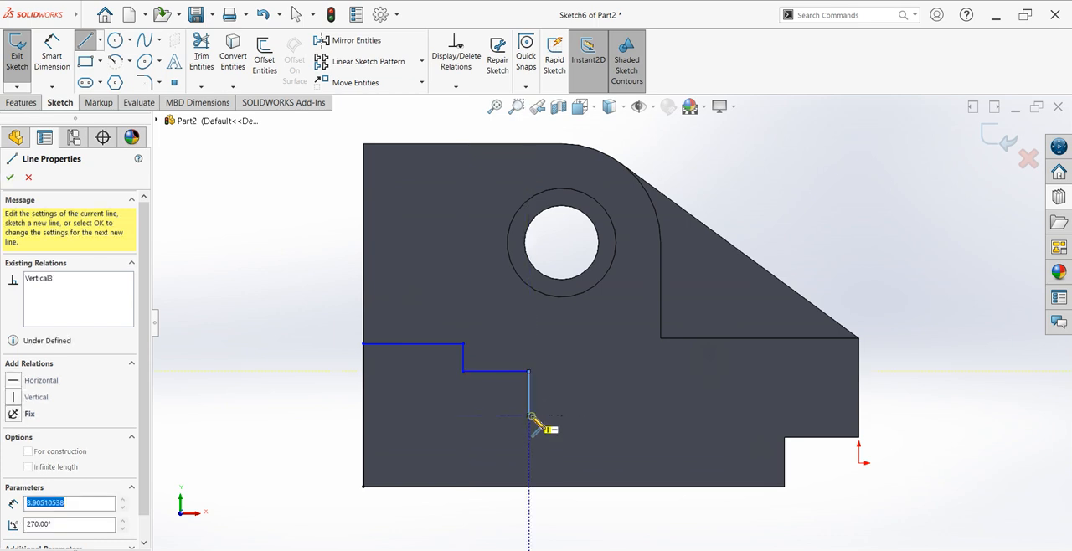
click(633, 414)
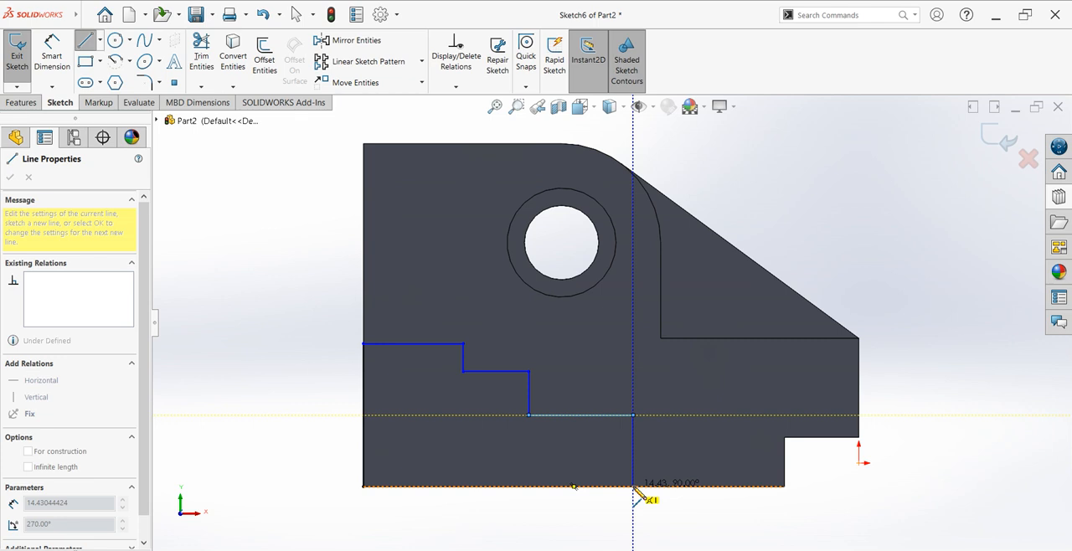
click(365, 487)
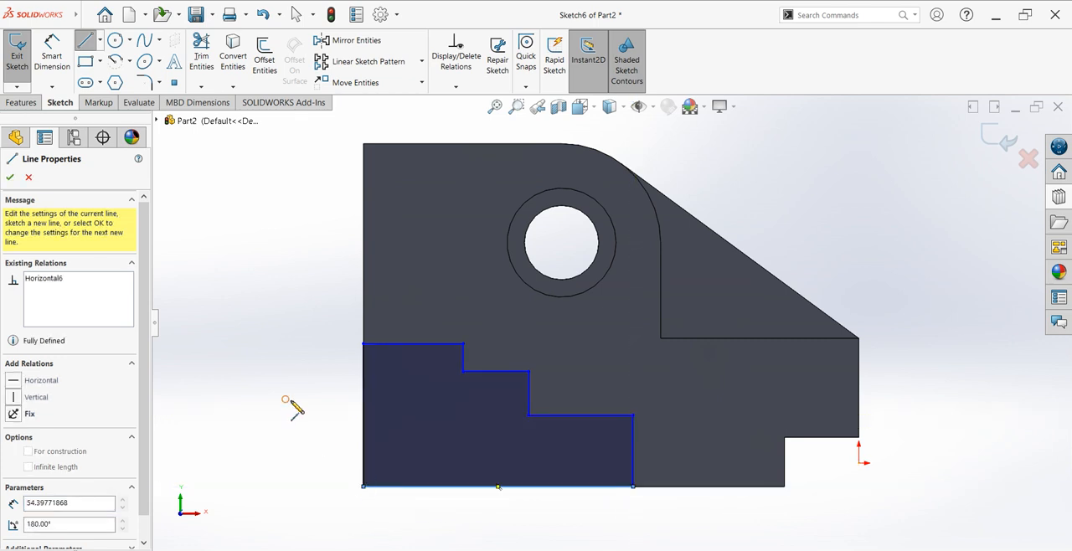
right_click(295, 404)
click(298, 404)
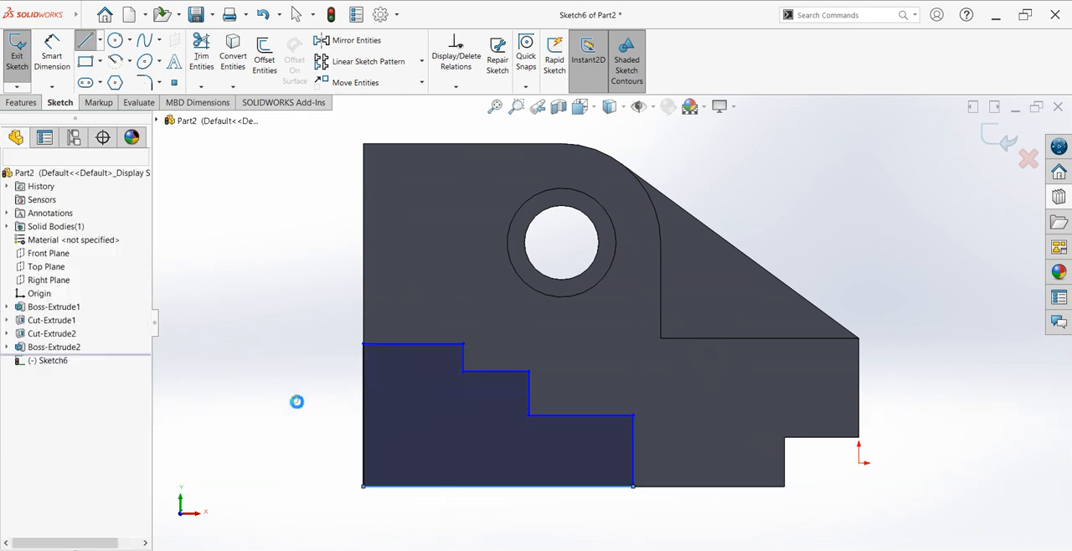
Step: Dimension the stepped profile's base 70 mm wide and its tallest side 50 mm high
click(44, 60)
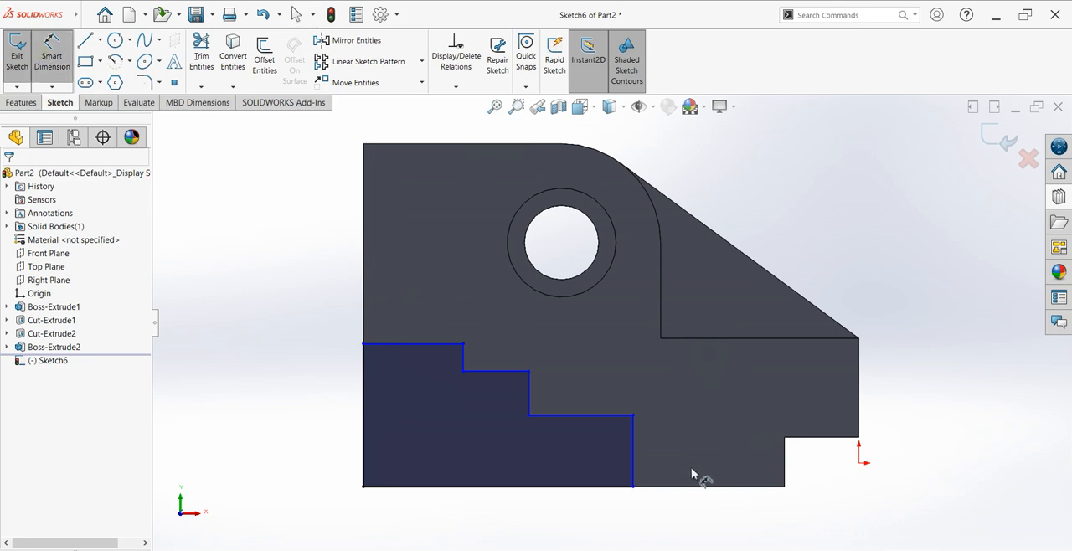
click(578, 486)
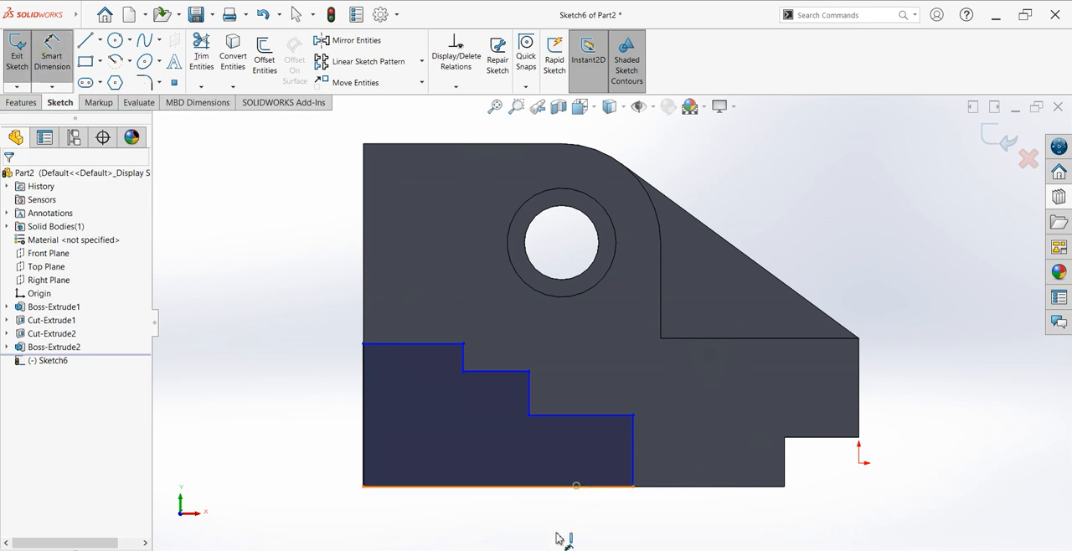
click(515, 524)
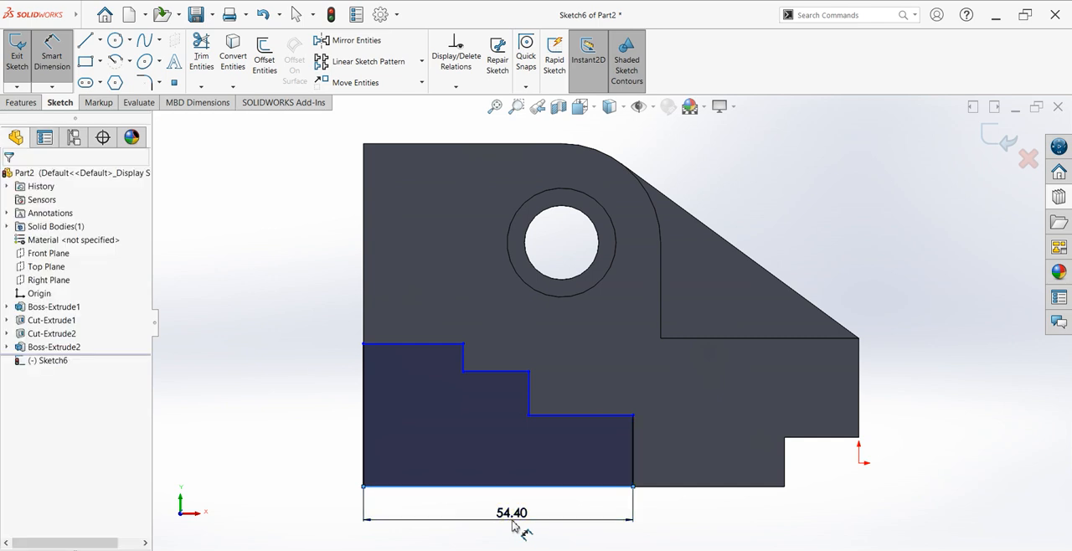
text(70)
key(Return)
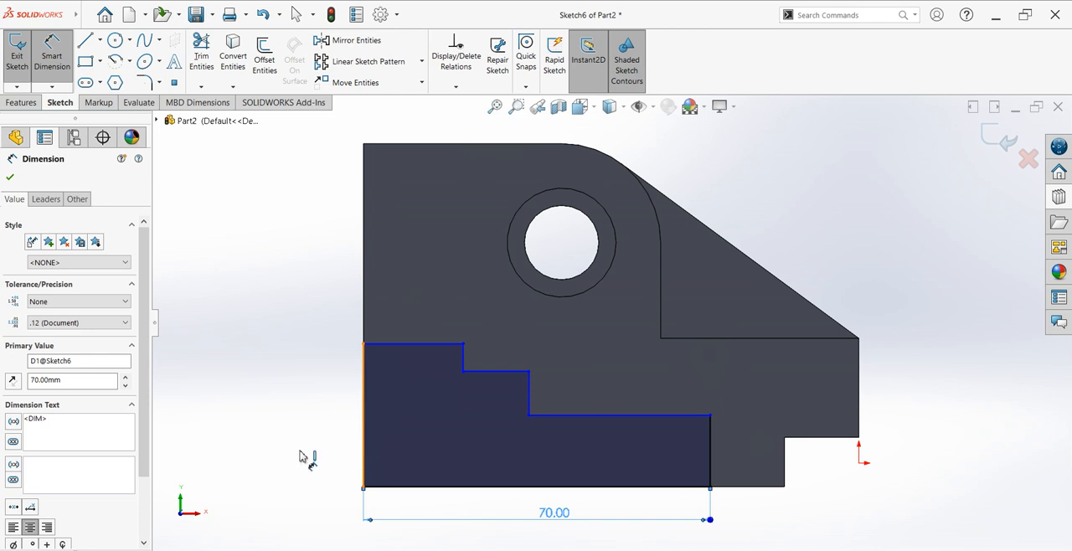
click(364, 456)
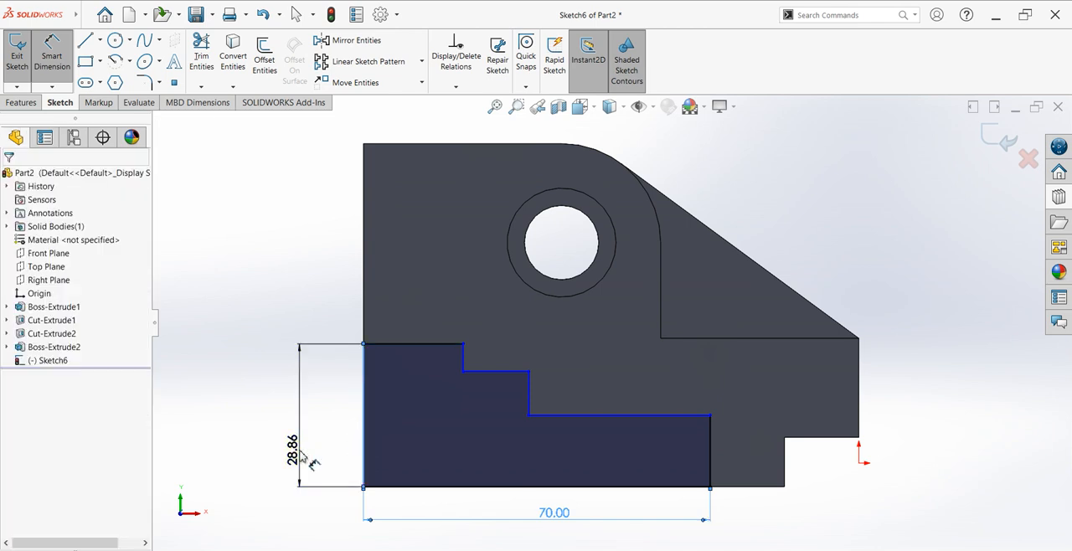
click(303, 457)
key(Return)
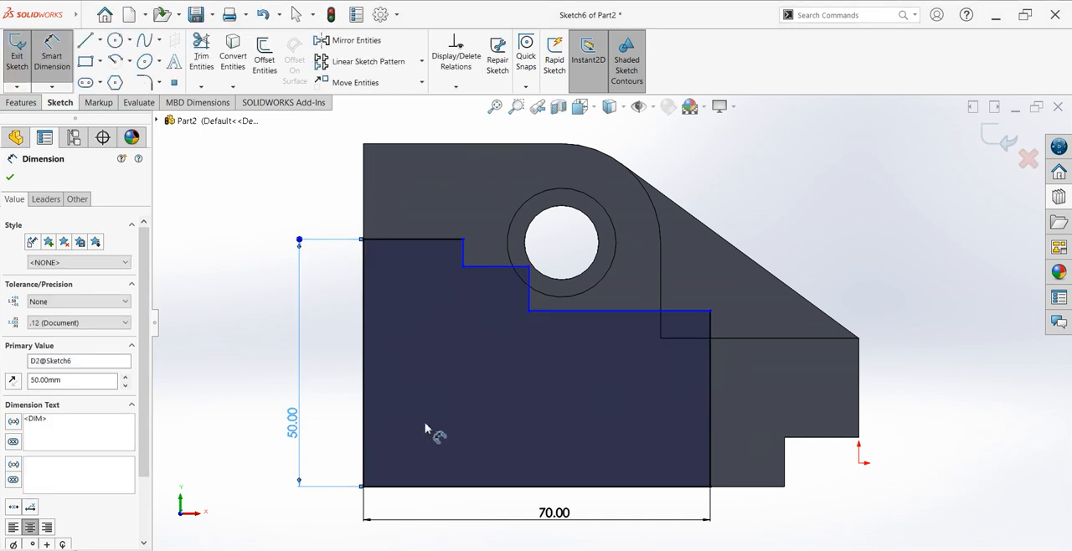
Step: Dimension the profile's upper riser 20 mm high and its middle riser 15 mm high
click(463, 252)
click(428, 199)
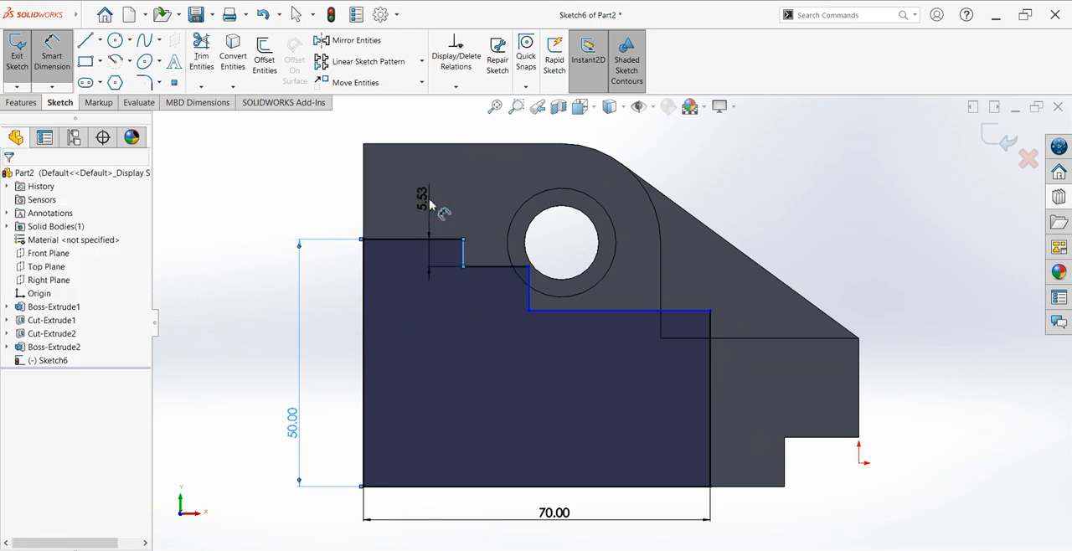
double_click(427, 201)
key(Return)
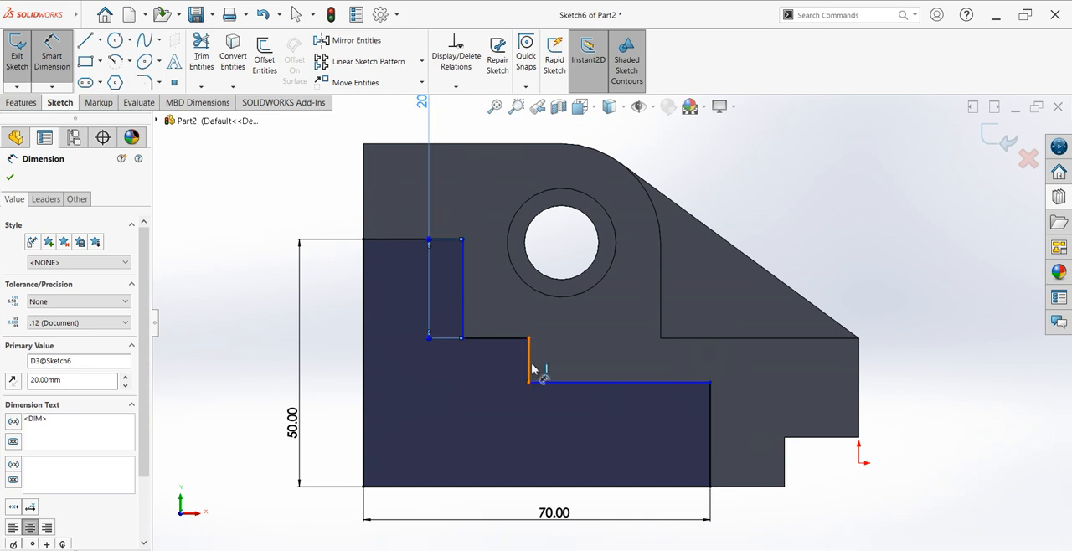
click(529, 363)
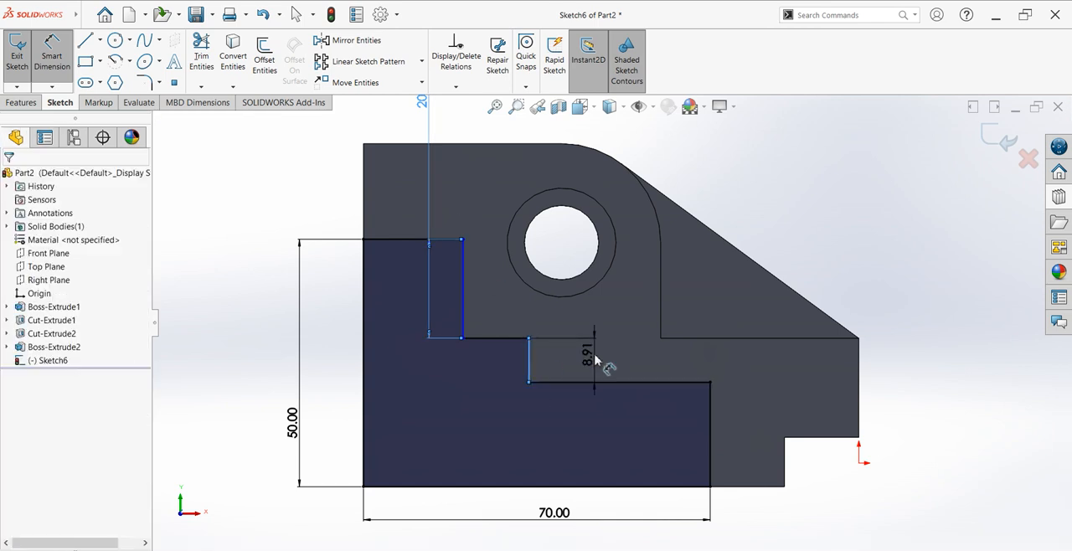
click(596, 360)
text(10)
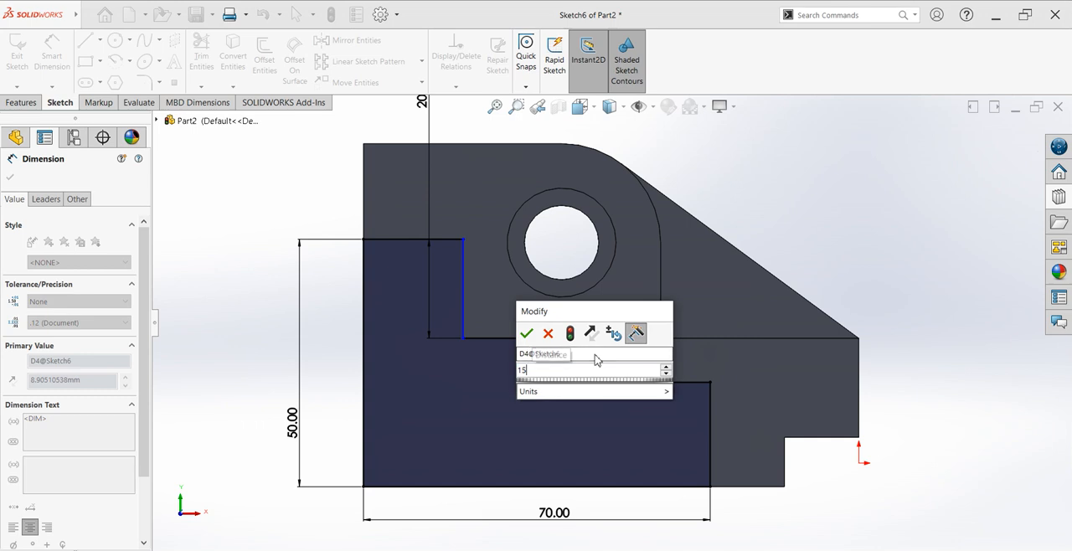
key(Return)
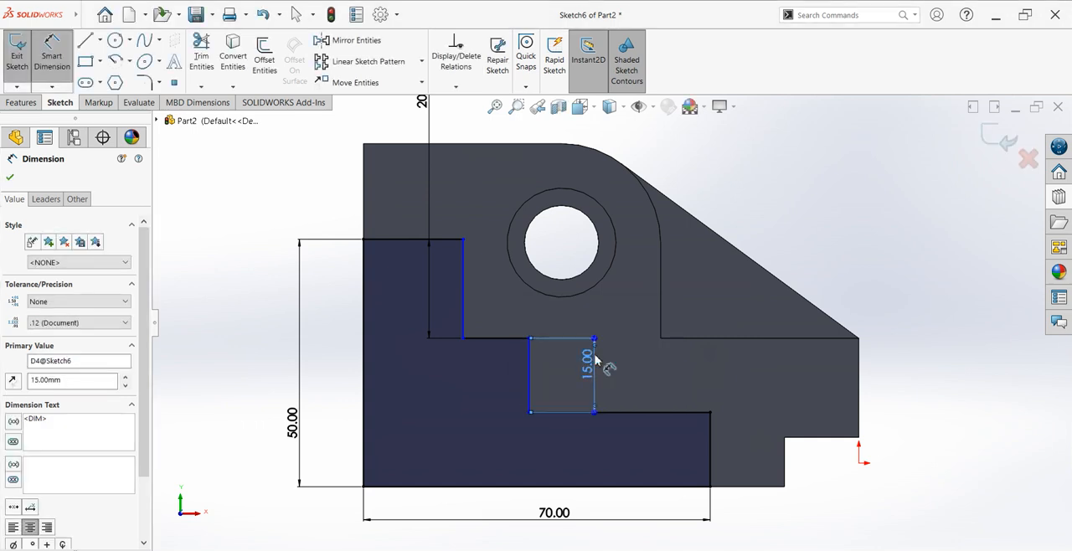
Step: Add a driven dimension for the height of the profile's lowest riser
click(747, 464)
click(747, 460)
click(612, 288)
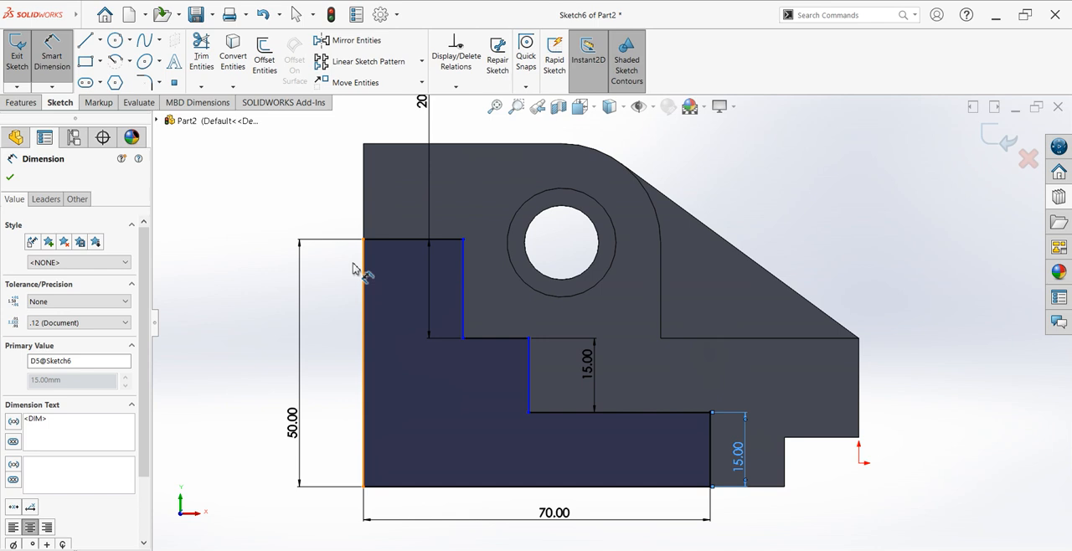
Step: Dimension the width of the profile's top step and set it to 25 mm
click(412, 240)
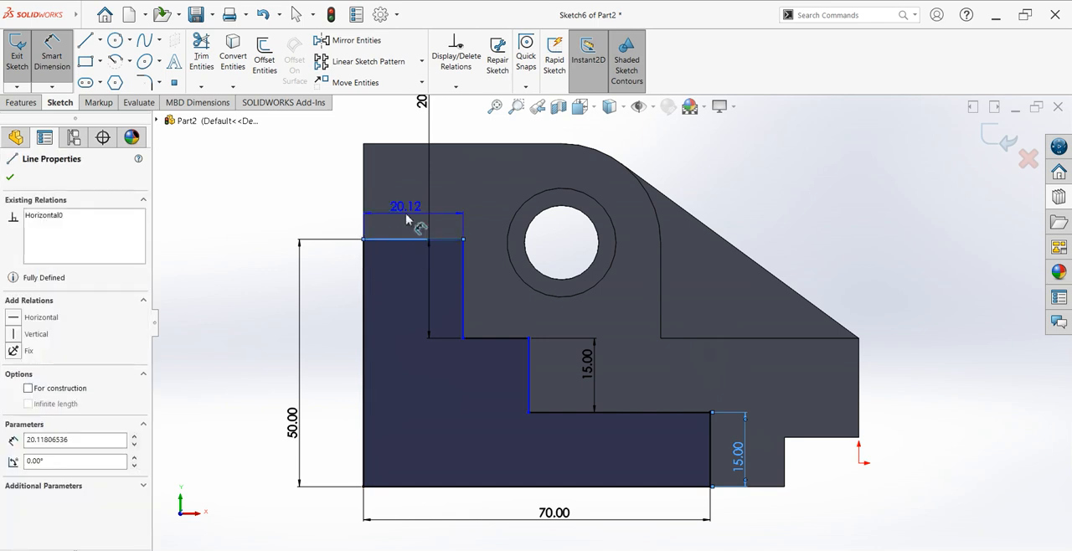
click(406, 219)
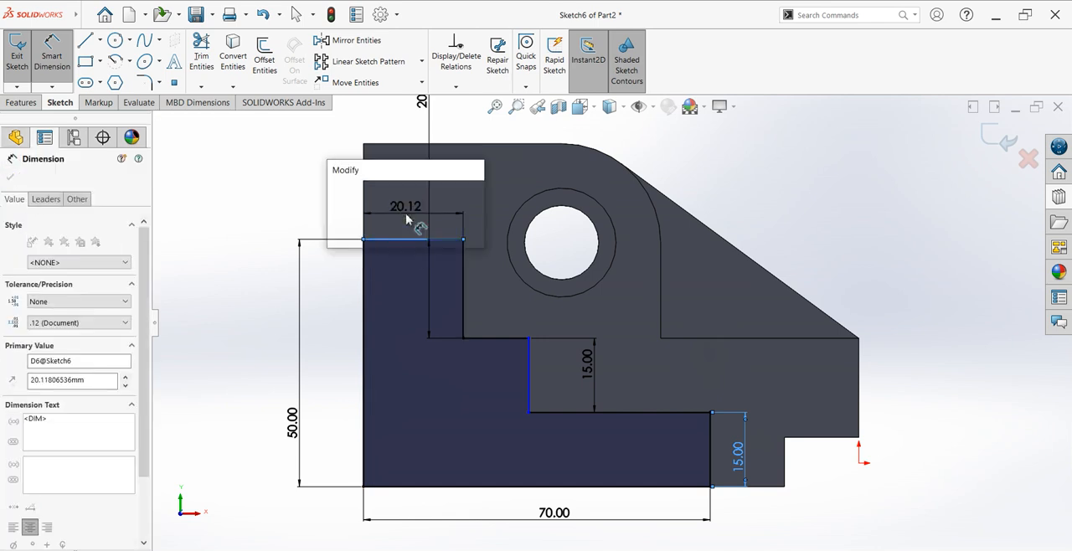
key(Return)
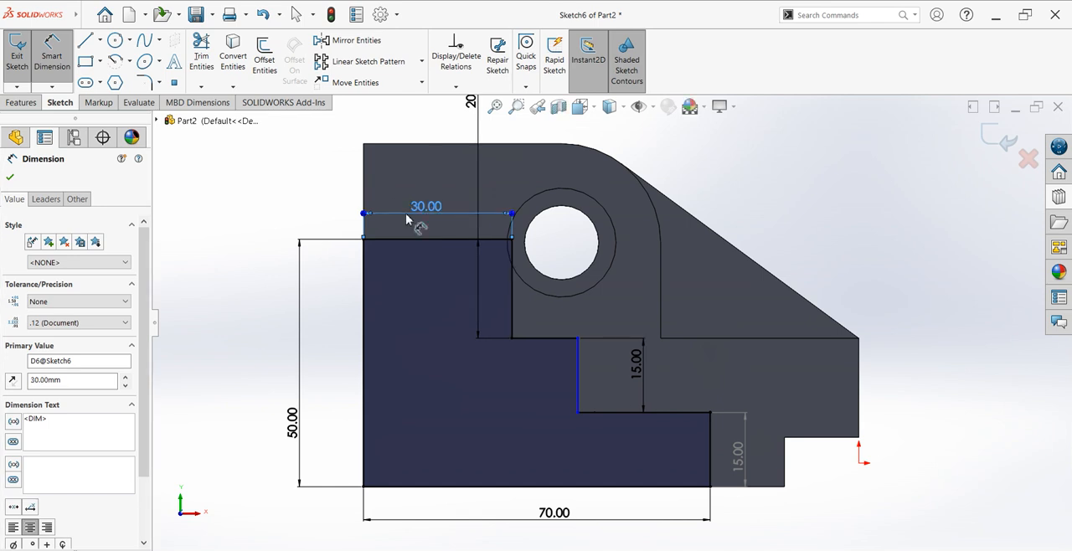
key(Escape)
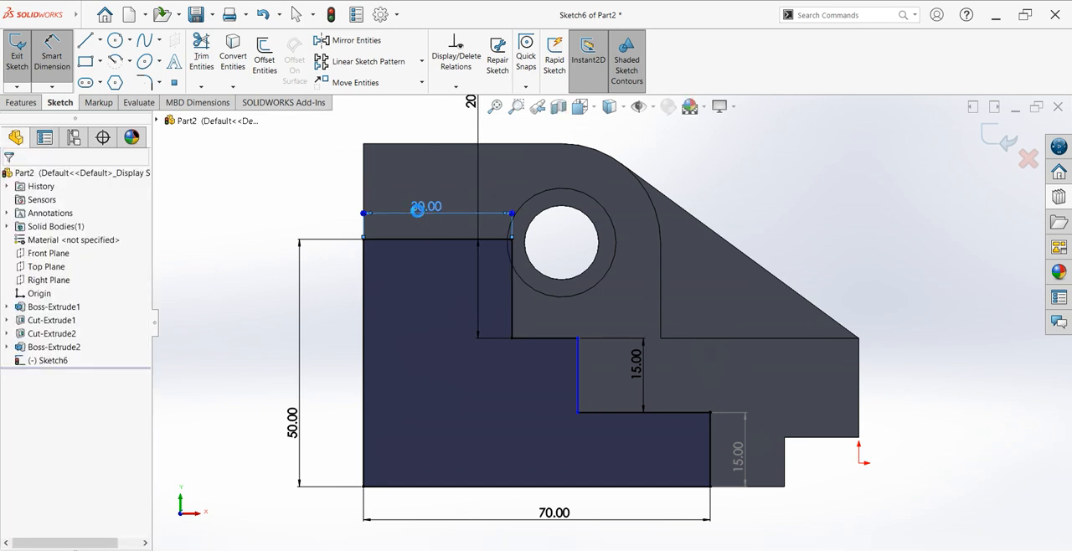
double_click(417, 211)
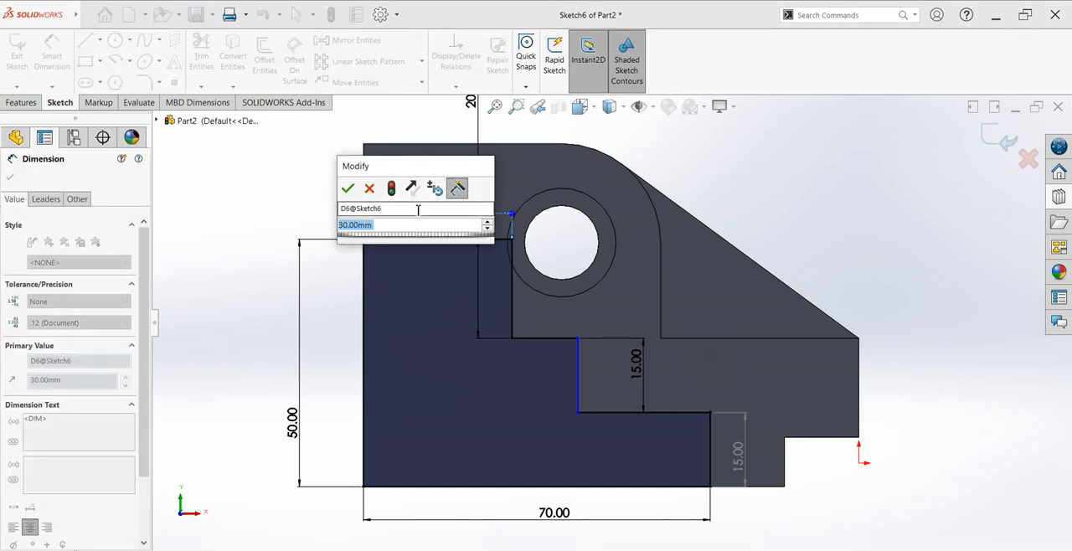
text(25)
key(Return)
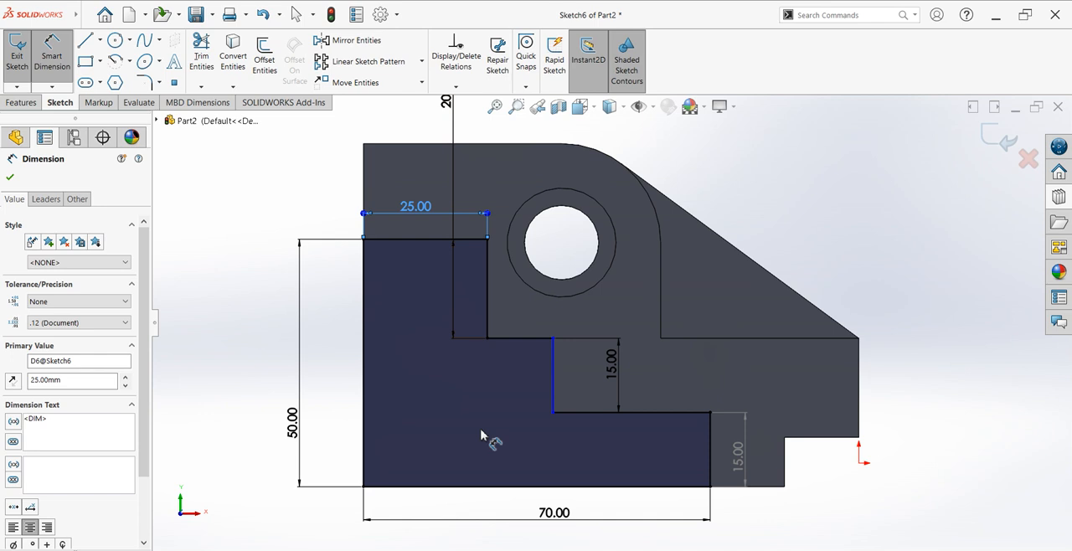
Step: Dimension the width of the profile's lowest step as 10 mm and finish dimensioning
click(659, 412)
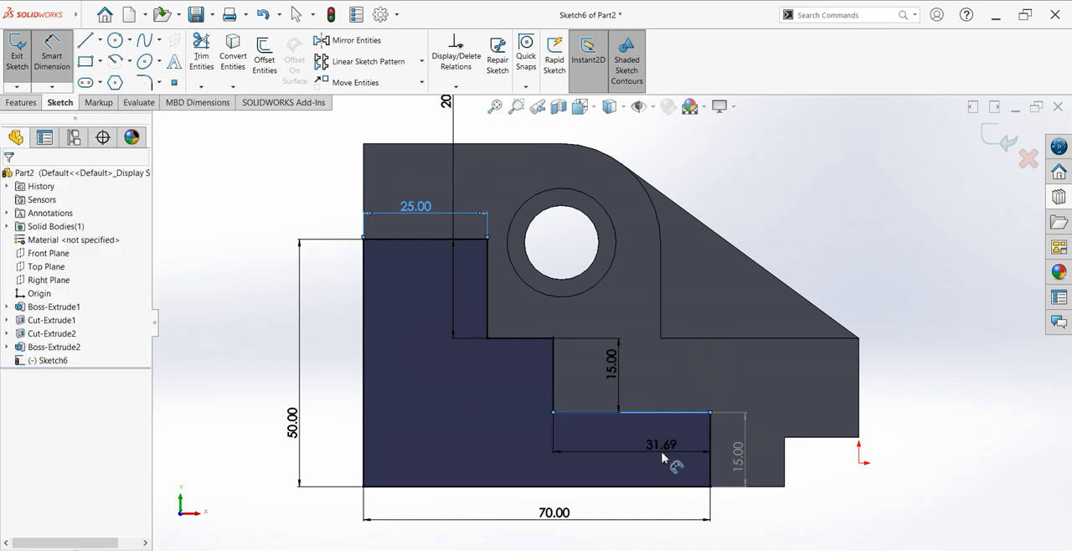
click(661, 458)
key(Return)
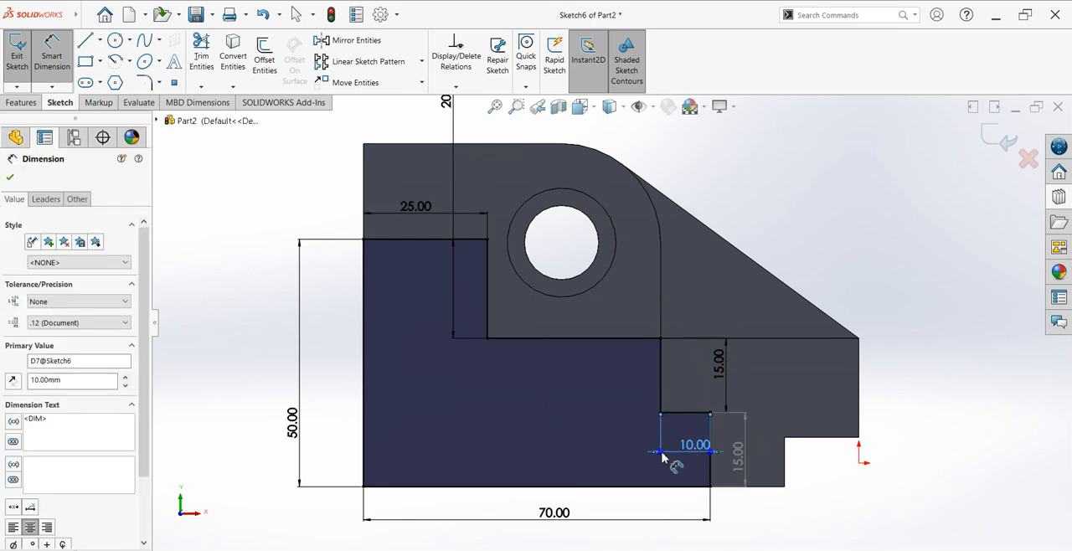
middle_drag(634, 364, 605, 400)
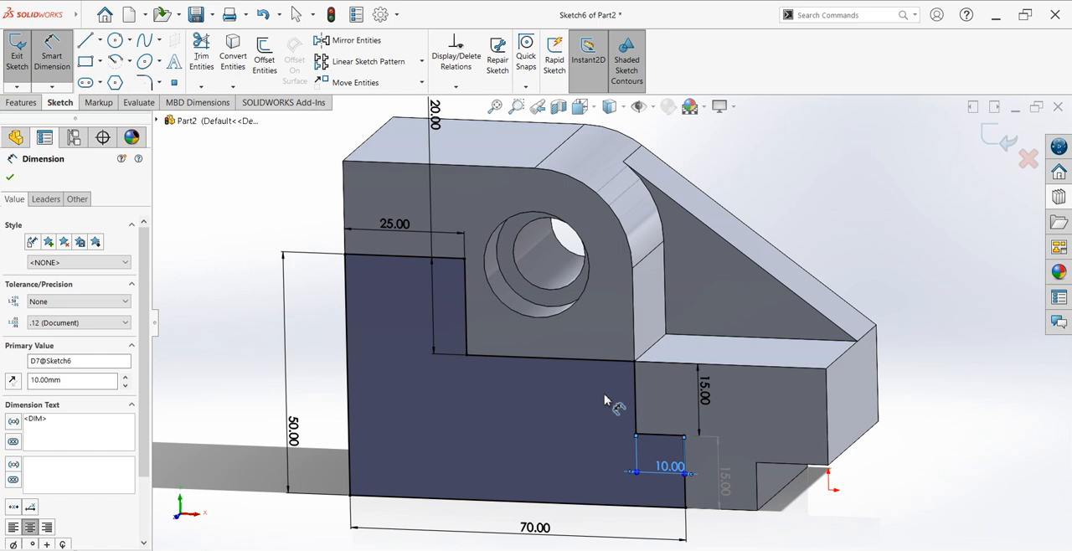
click(10, 178)
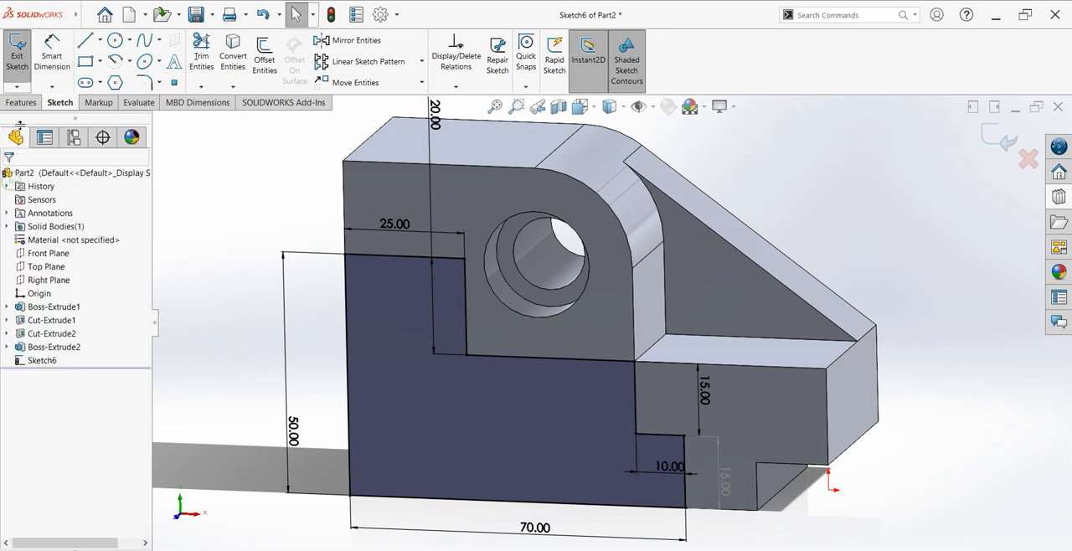
Step: Extrude the stepped profile 80 mm blind outward from the block's front face, merging the result
click(22, 102)
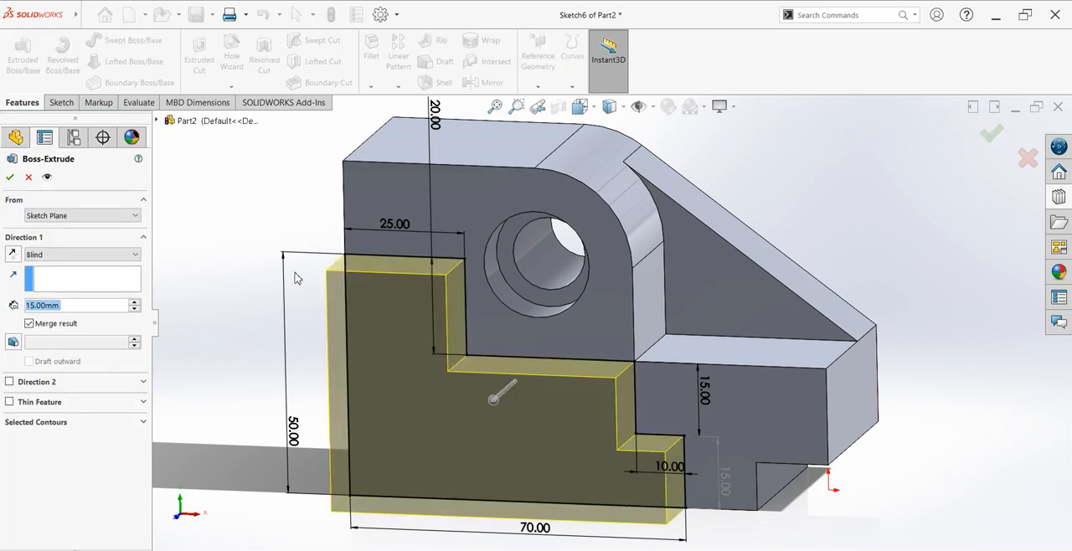
scroll(578, 385, up, 3)
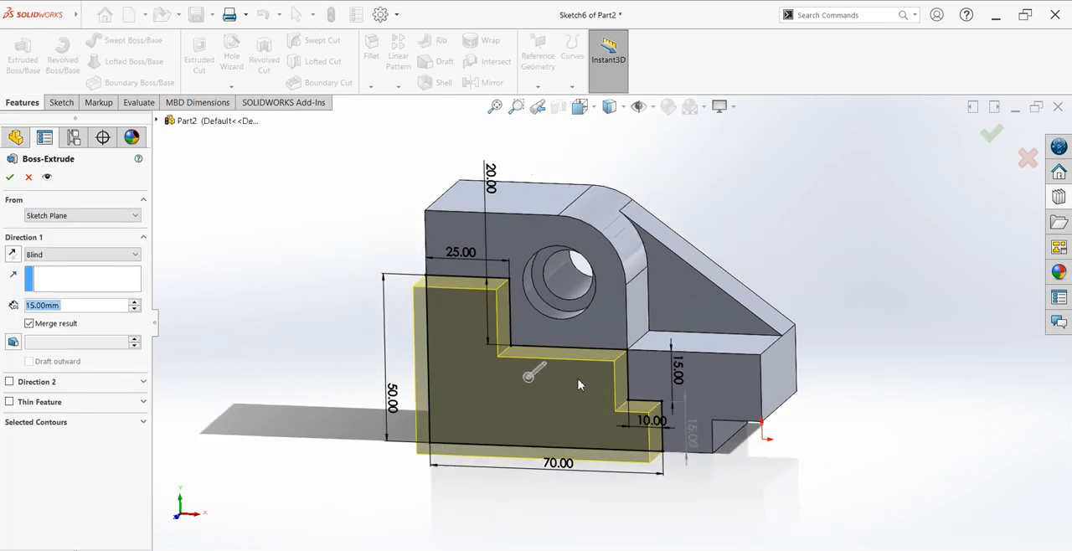
middle_drag(566, 394, 523, 409)
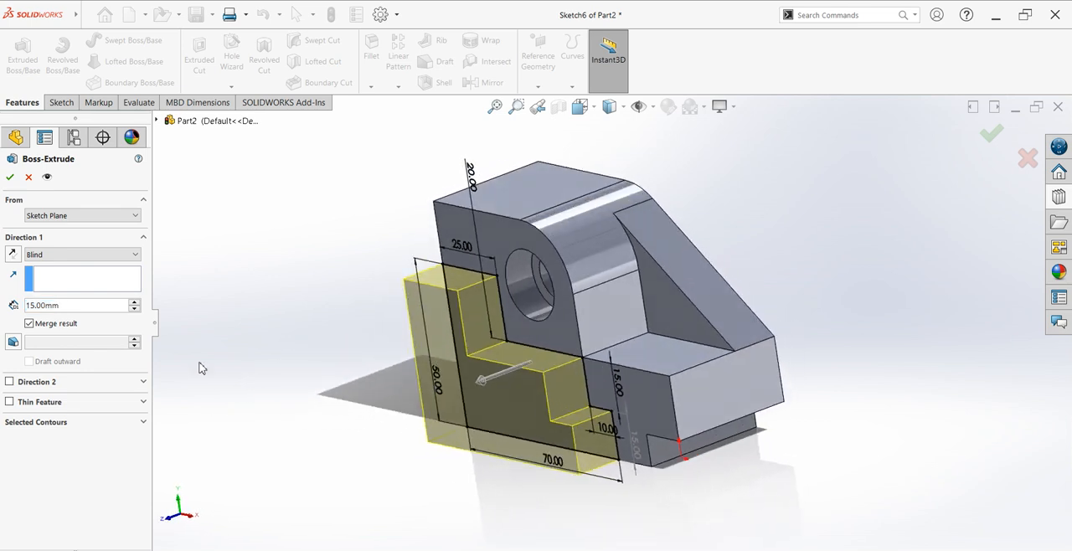
double_click(54, 306)
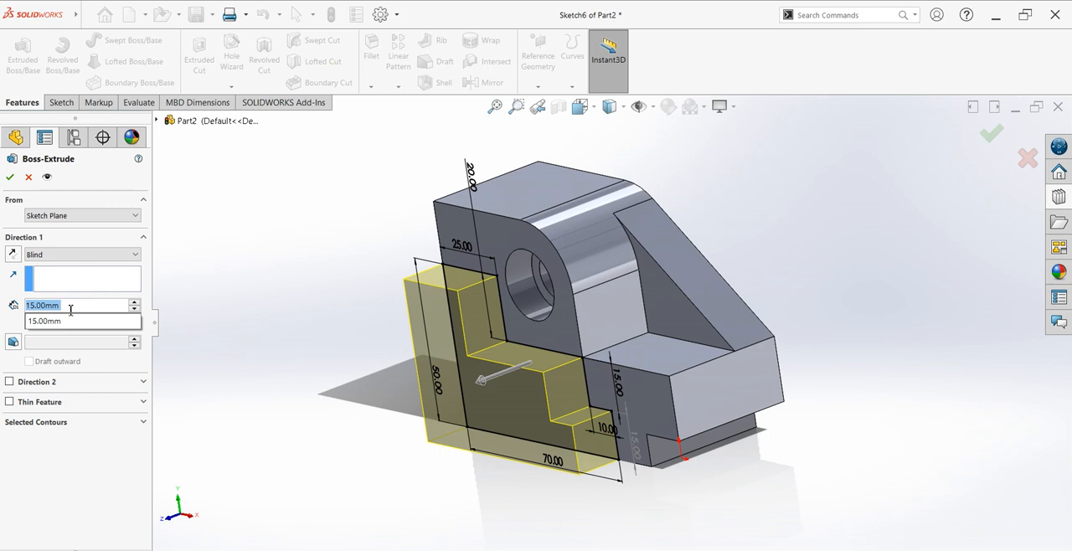
text(80)
key(Return)
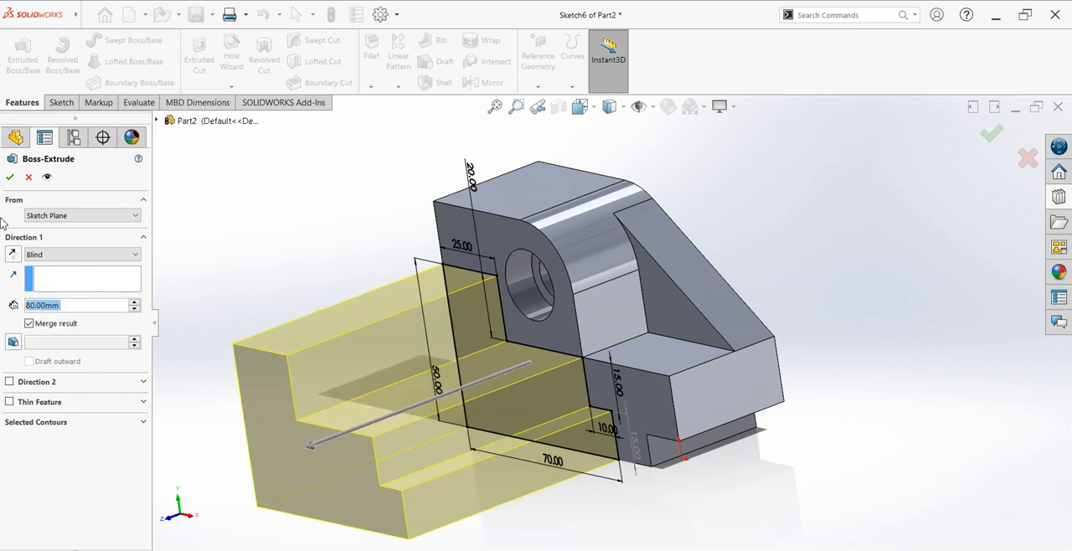
click(9, 177)
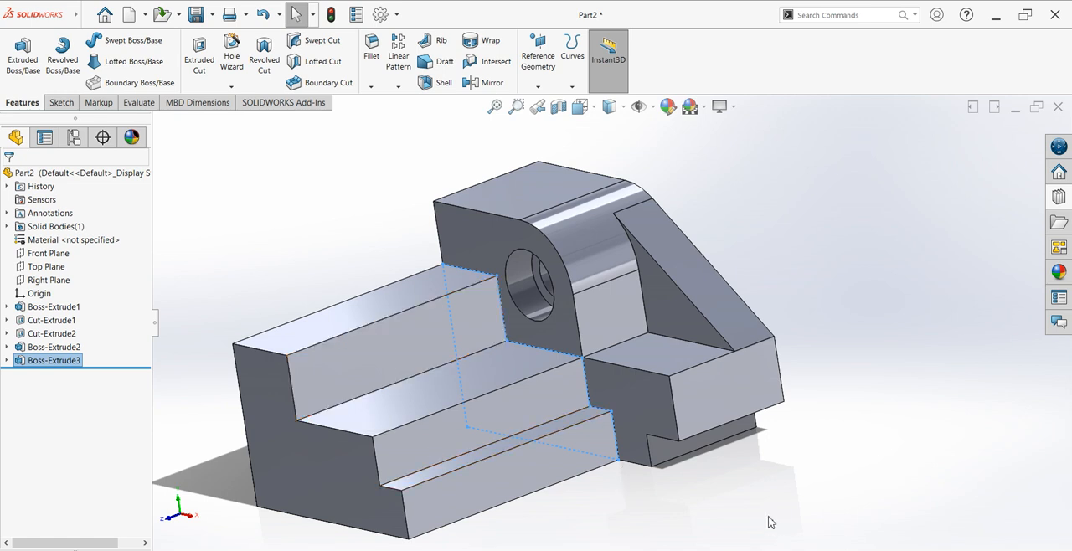
Step: Start a sketch on the lowest step's side face and draw a closed right triangle about 66.3 mm high from the lower corner at the free end
click(457, 512)
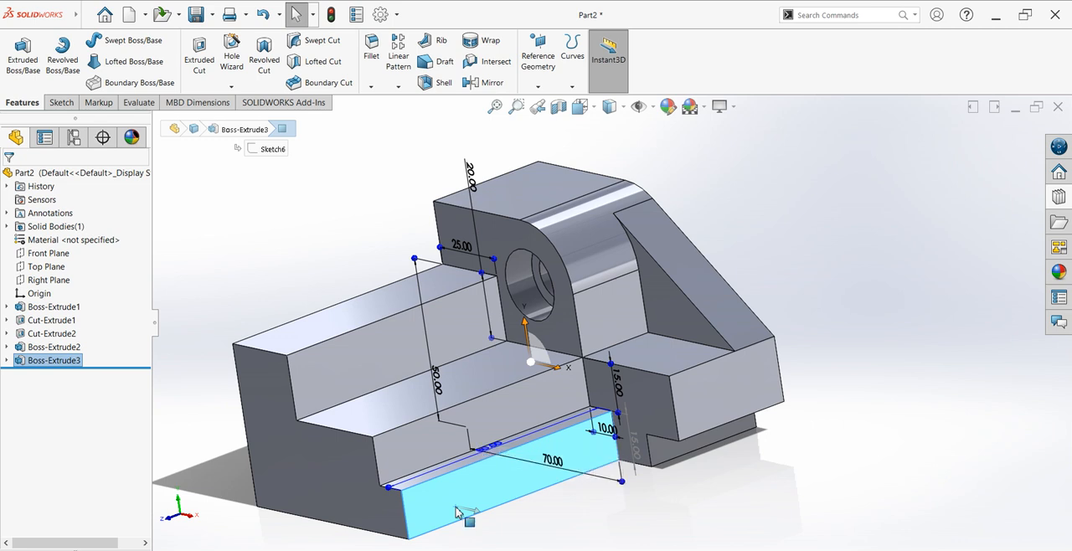
key(ctrl+8)
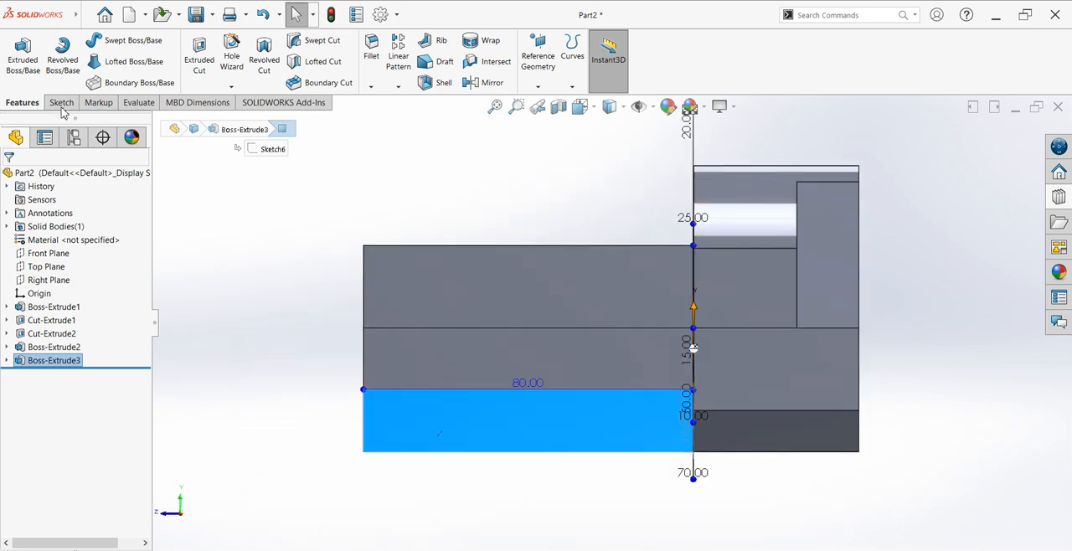
click(61, 102)
click(16, 56)
click(84, 41)
click(363, 452)
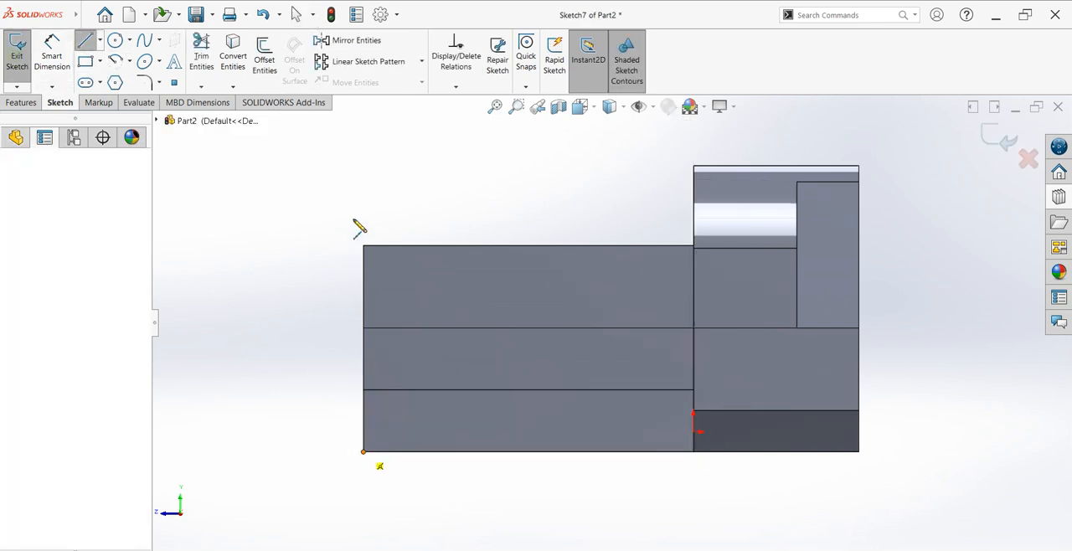
click(364, 179)
click(495, 178)
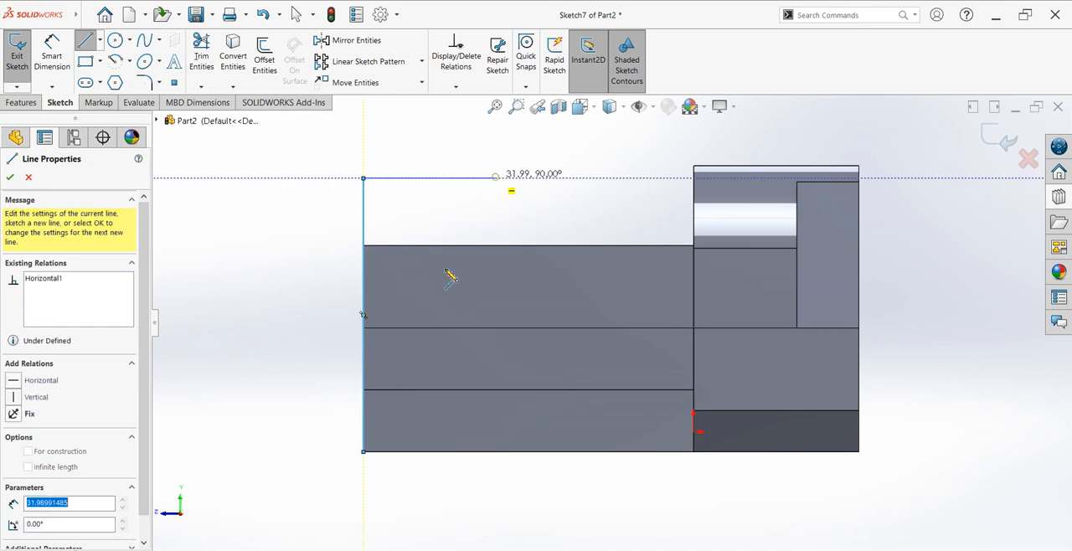
click(362, 452)
key(Escape)
key(Escape)
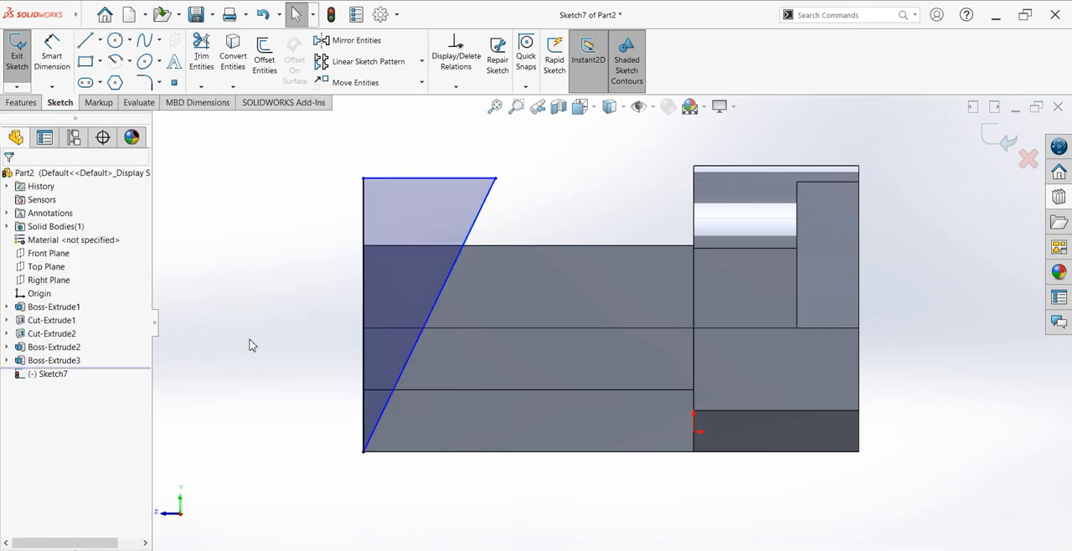
Step: Dimension the angle between the triangle's vertical and slanted sides and set it to 30°
click(363, 243)
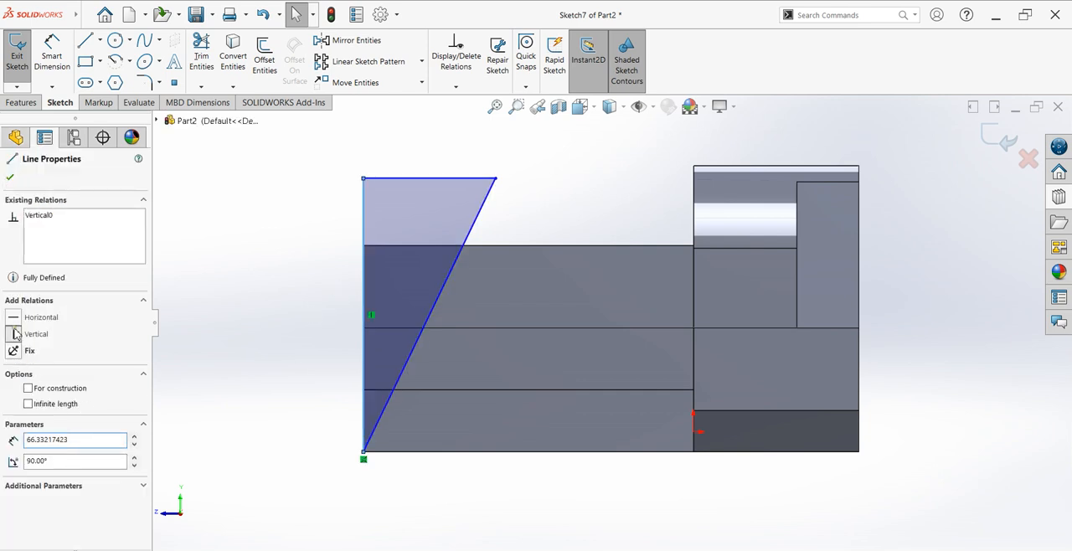
click(10, 177)
click(51, 59)
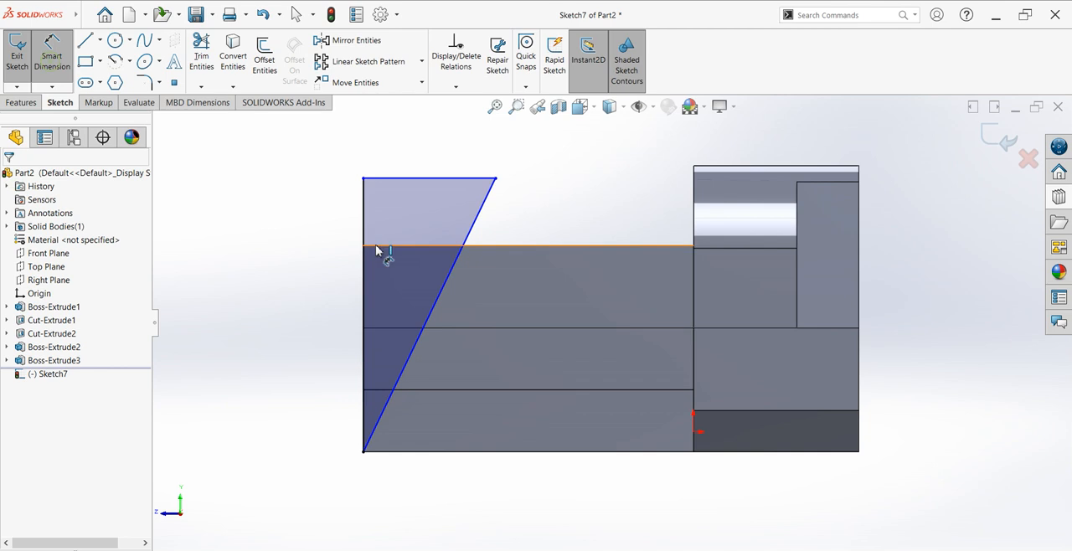
click(364, 307)
click(417, 350)
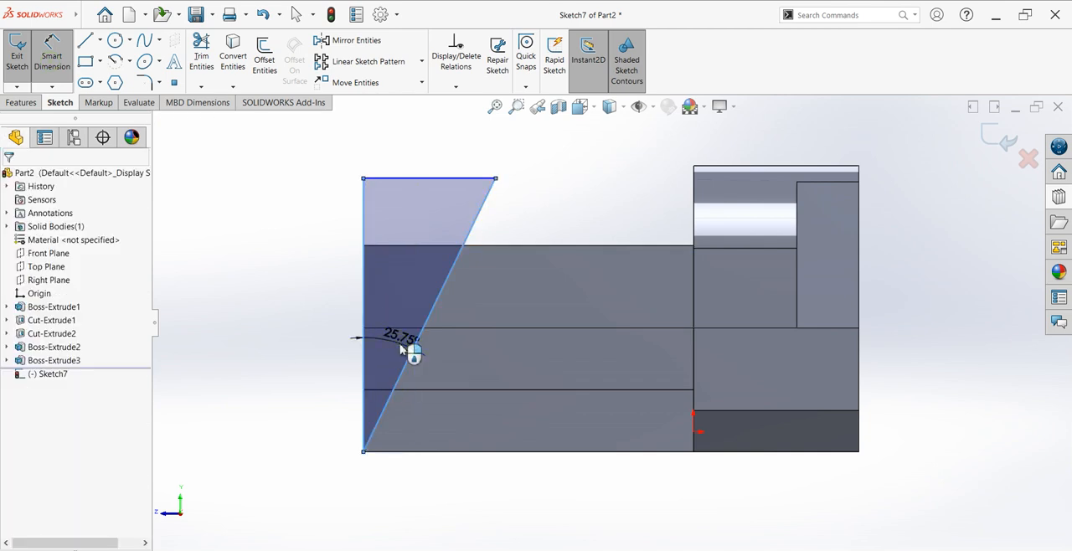
click(402, 350)
text(30)
key(Return)
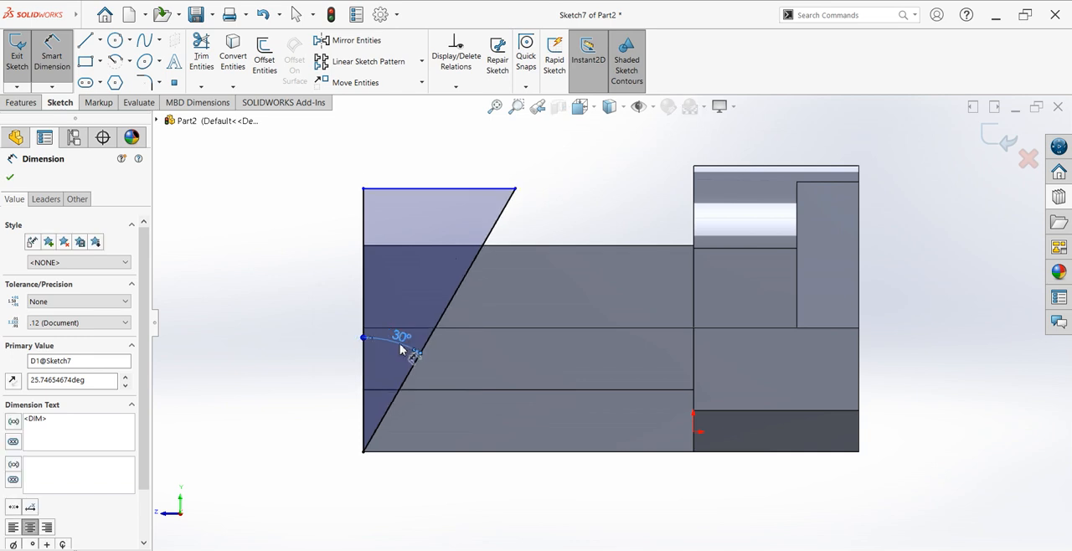
click(10, 177)
Step: Cut the triangular profile through all of the stepped extrusion to bevel its free end
click(20, 102)
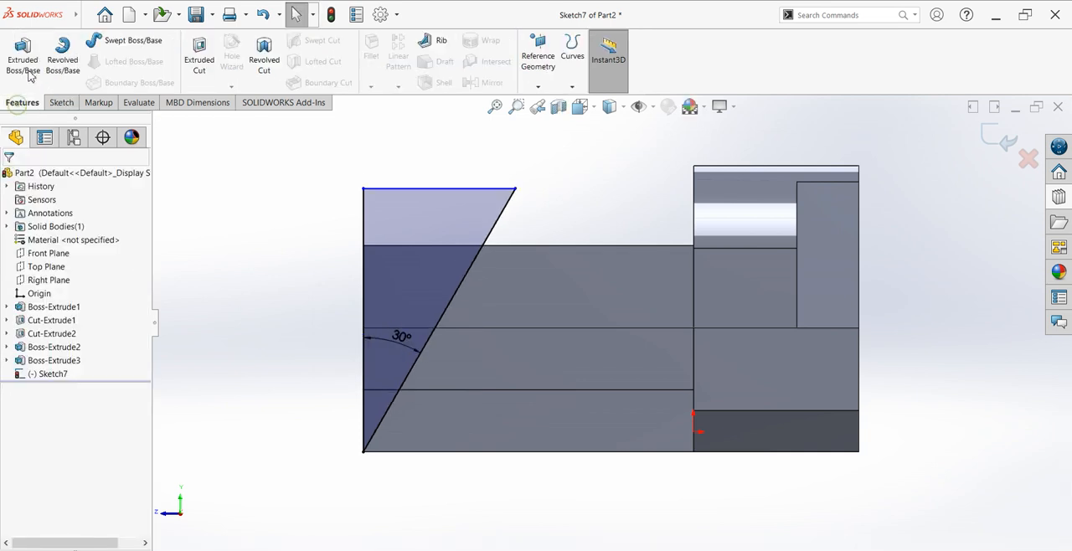
click(201, 60)
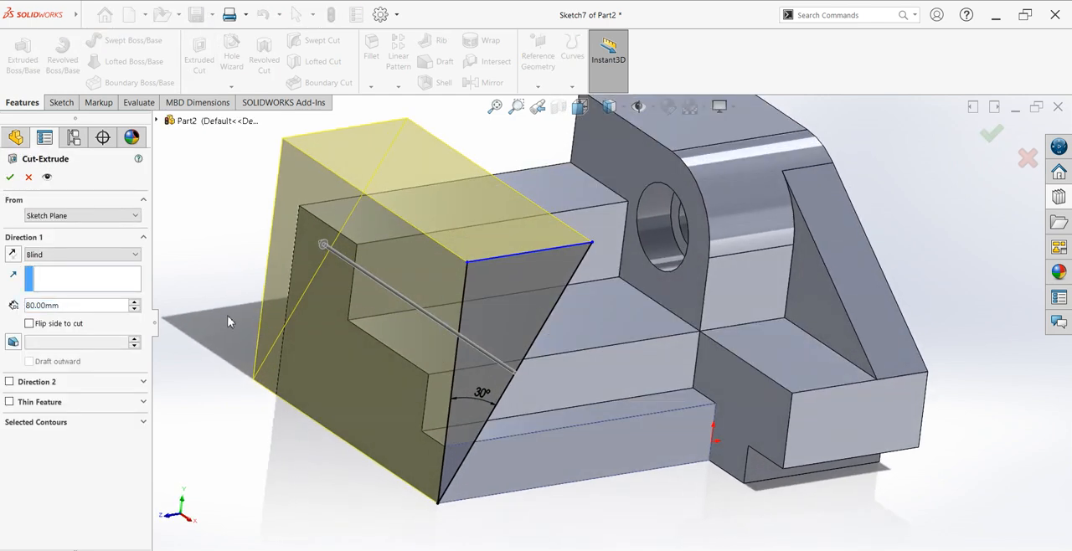
click(64, 254)
click(62, 274)
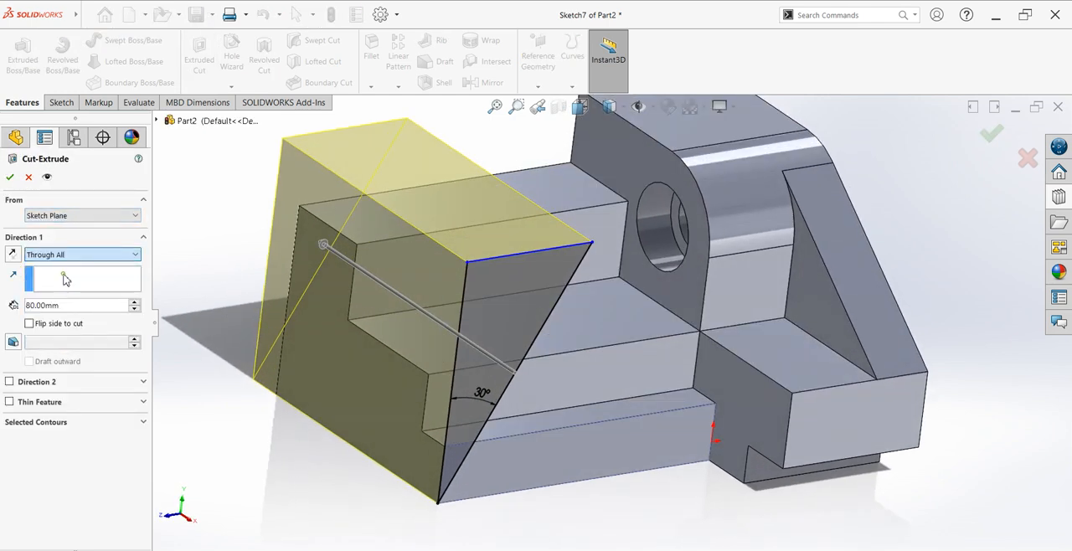
click(11, 177)
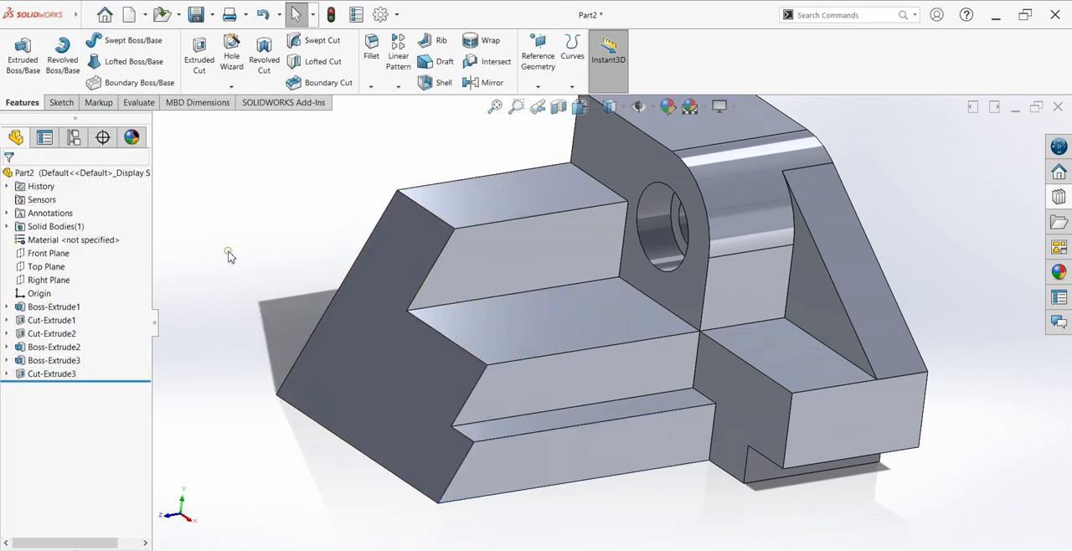
Step: Start a sketch on the highest step's upper face and draw a circle about 21.7 mm in diameter centered on its inner edge's midpoint
scroll(570, 407, down, 5)
middle_drag(608, 407, 728, 462)
scroll(800, 278, down, 2)
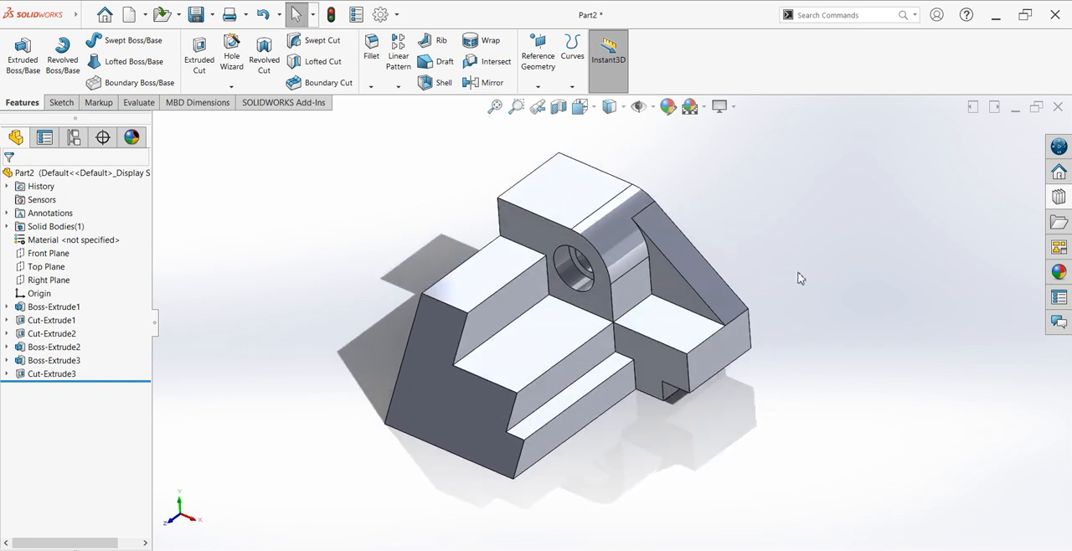
click(505, 289)
key(ctrl+8)
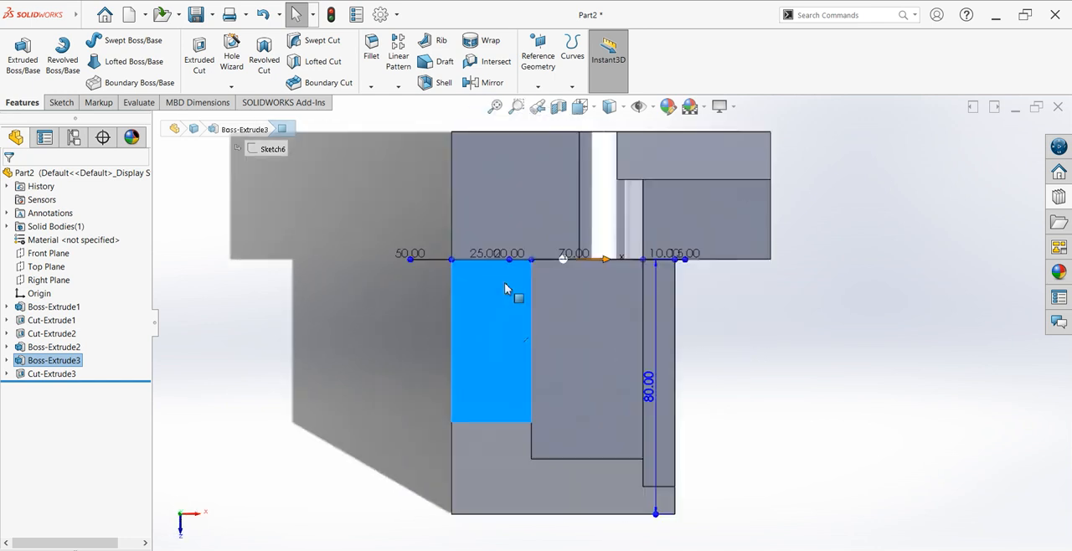
click(61, 102)
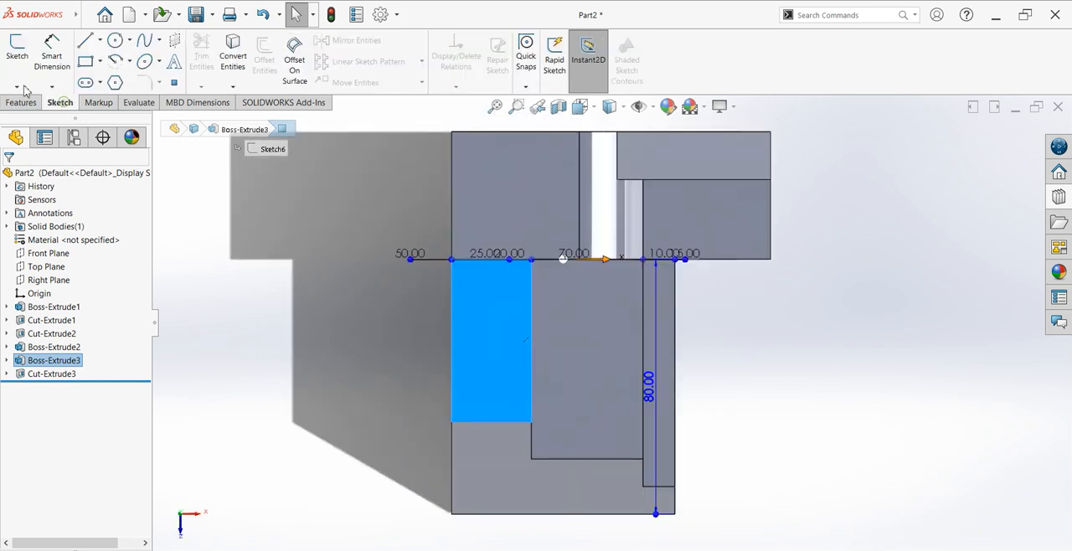
click(17, 52)
click(116, 41)
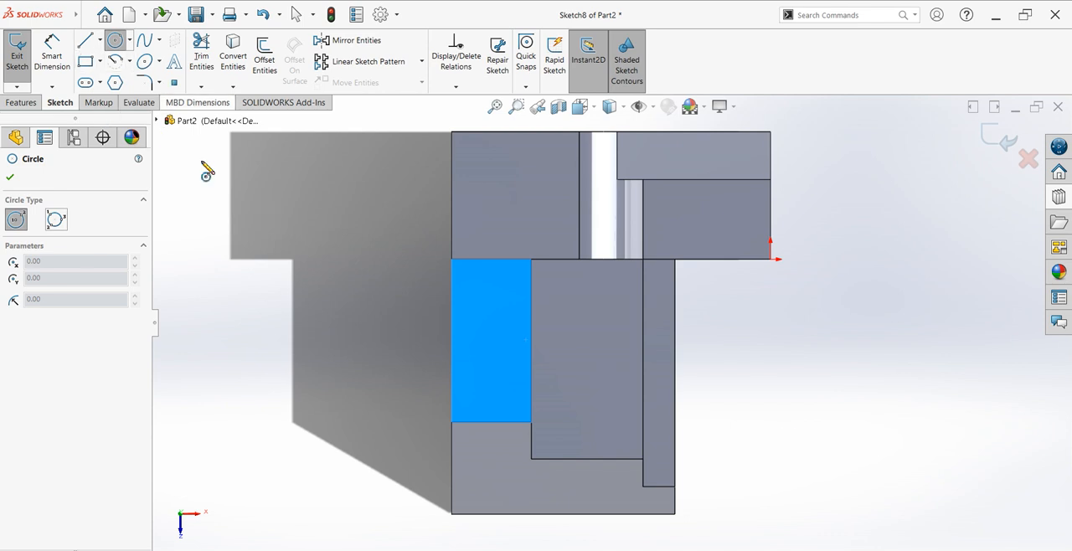
click(531, 341)
click(556, 366)
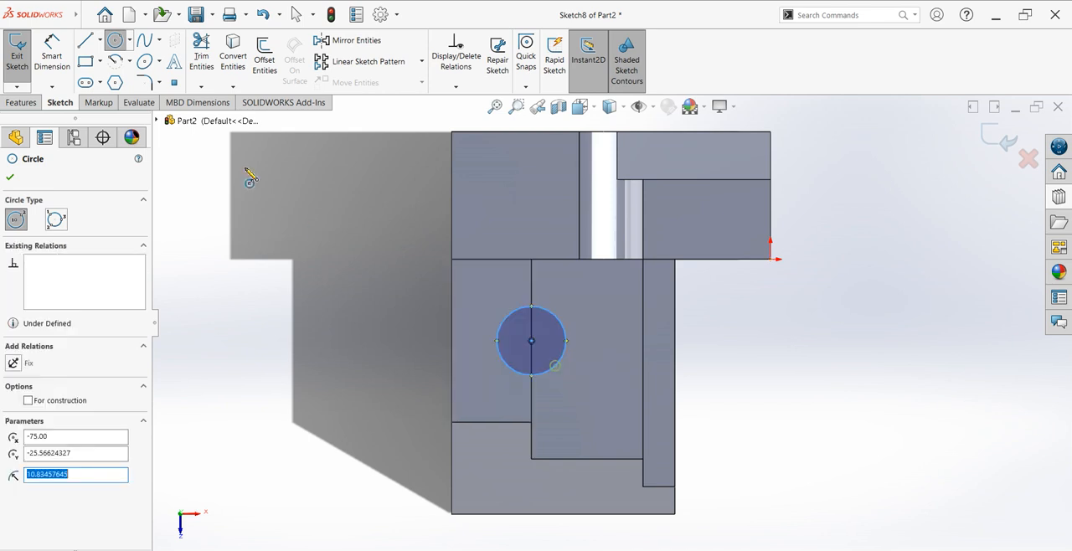
Step: Dimension the circle's diameter and set it to 25 mm
click(53, 51)
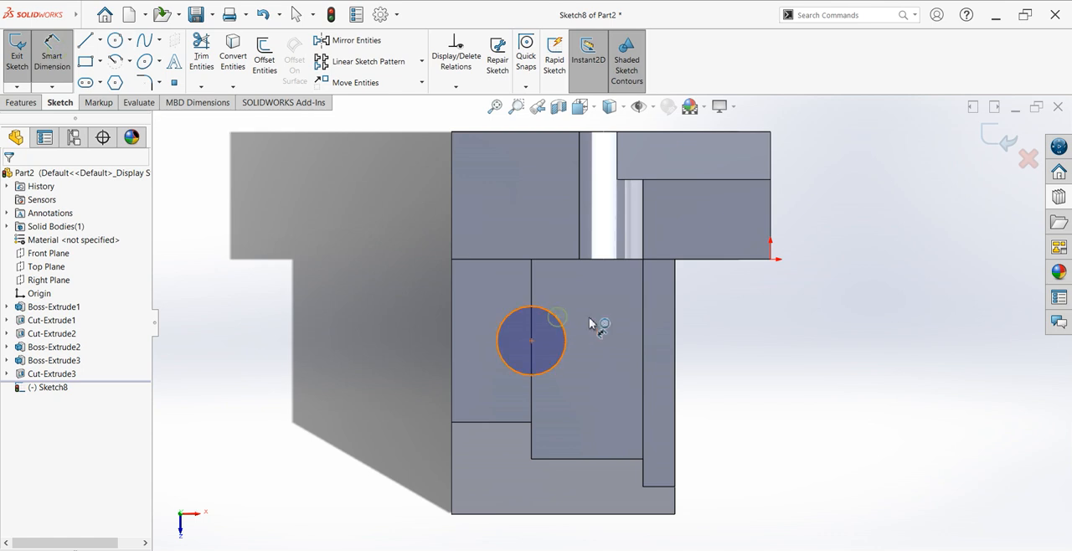
click(560, 323)
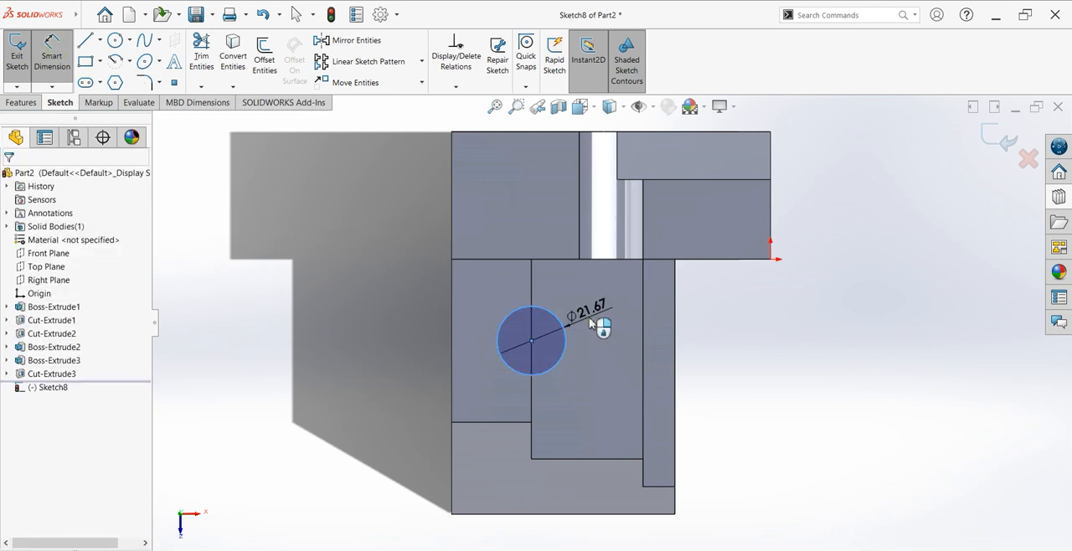
click(590, 325)
key(Return)
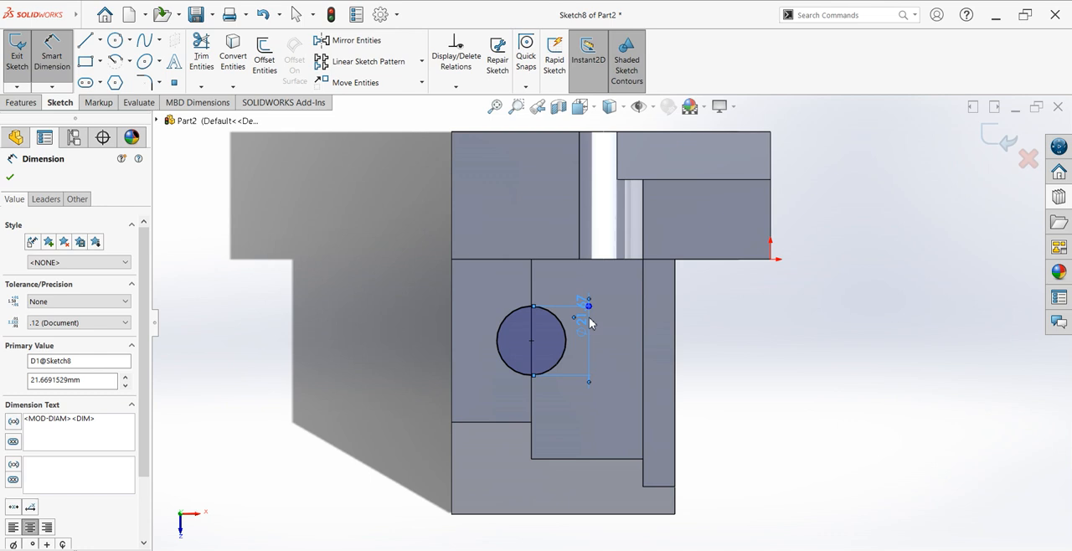
click(10, 177)
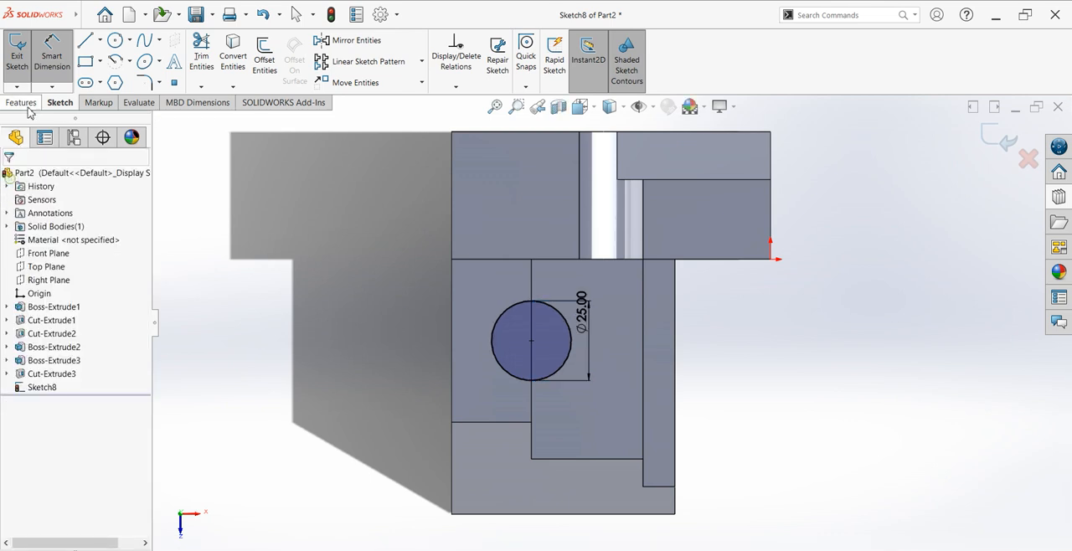
Step: Cut the 25 mm circle through all of the stepped body to form a vertical hole
click(25, 104)
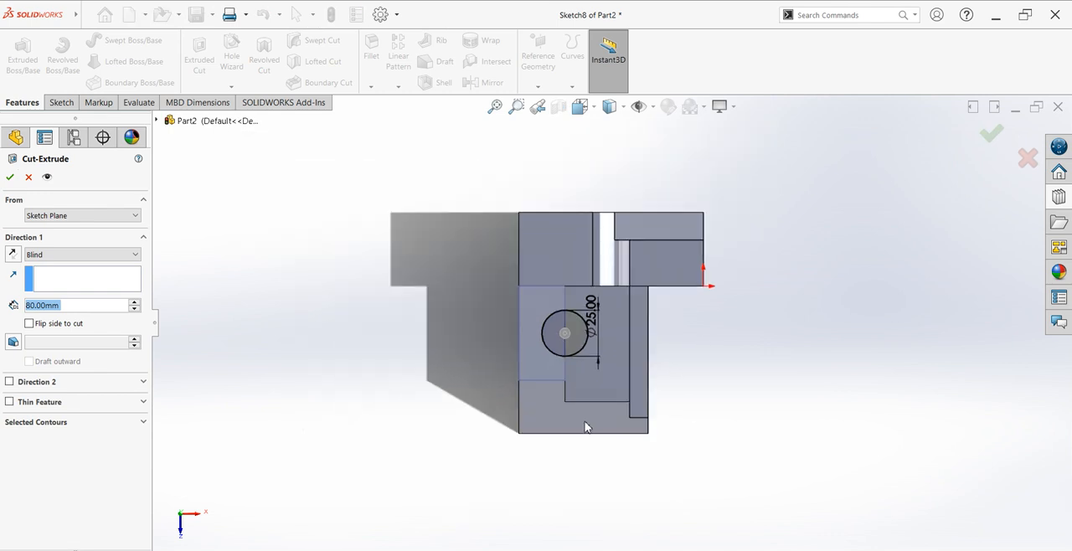
middle_drag(550, 327, 542, 301)
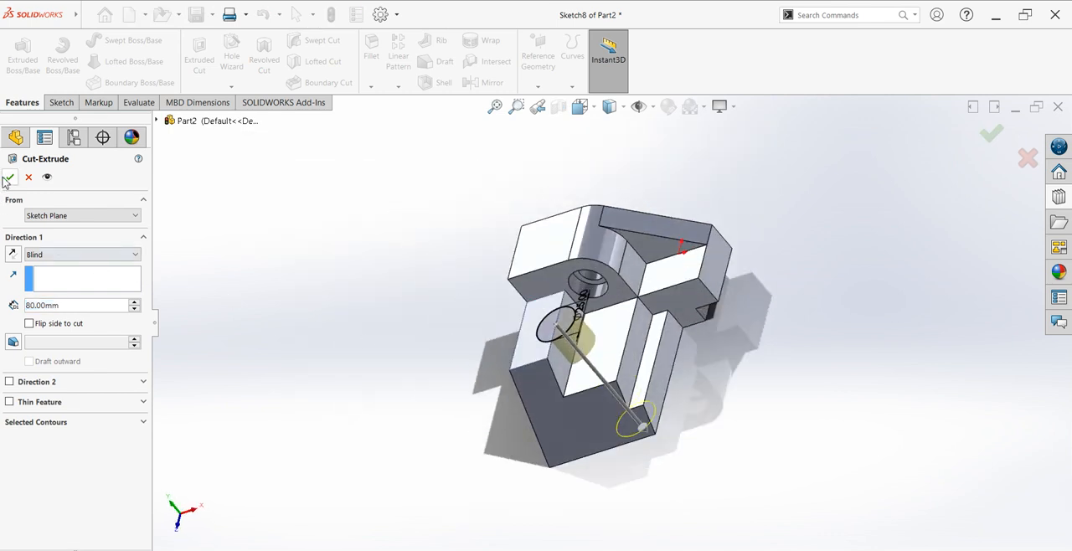
click(58, 255)
click(52, 273)
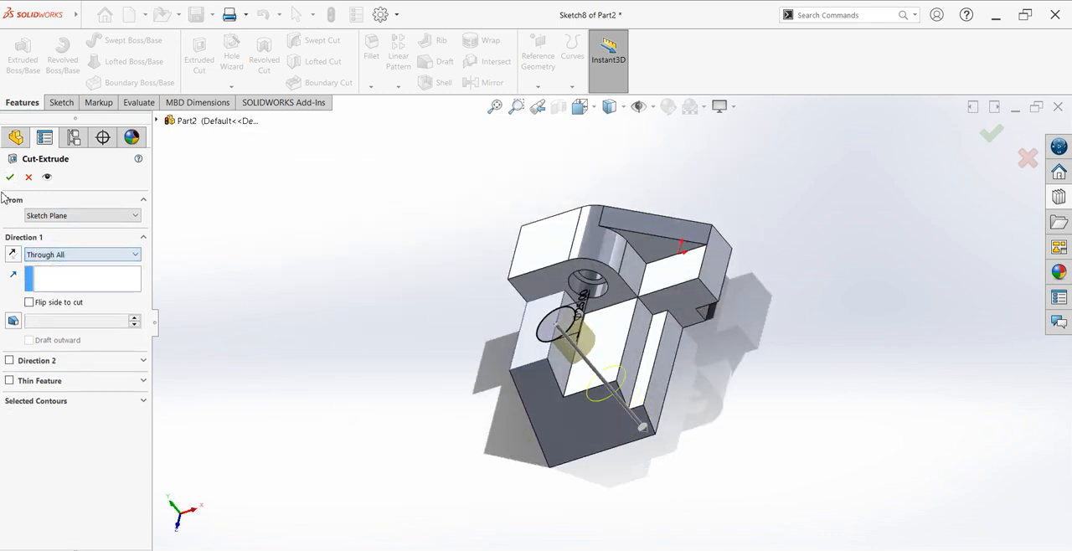
middle_drag(660, 443, 632, 360)
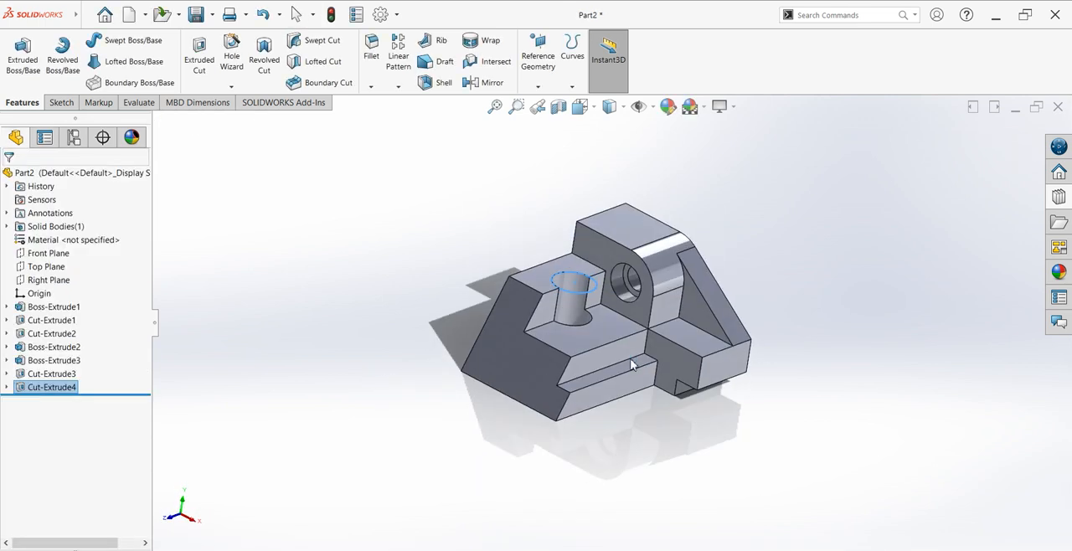
Step: Show the part in isometric view and turn off Shadows In Shaded Mode
key(space)
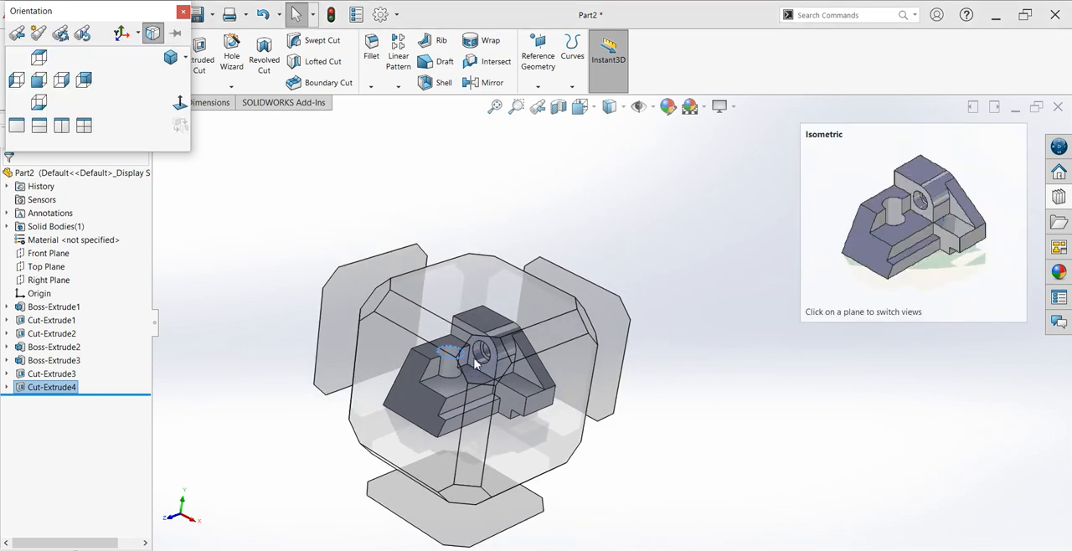
click(475, 363)
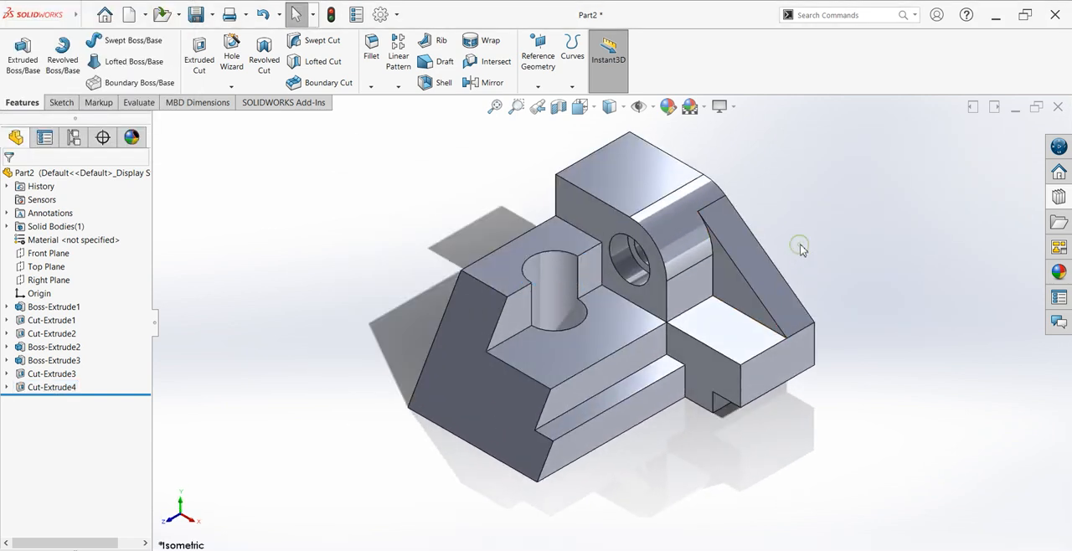
click(732, 106)
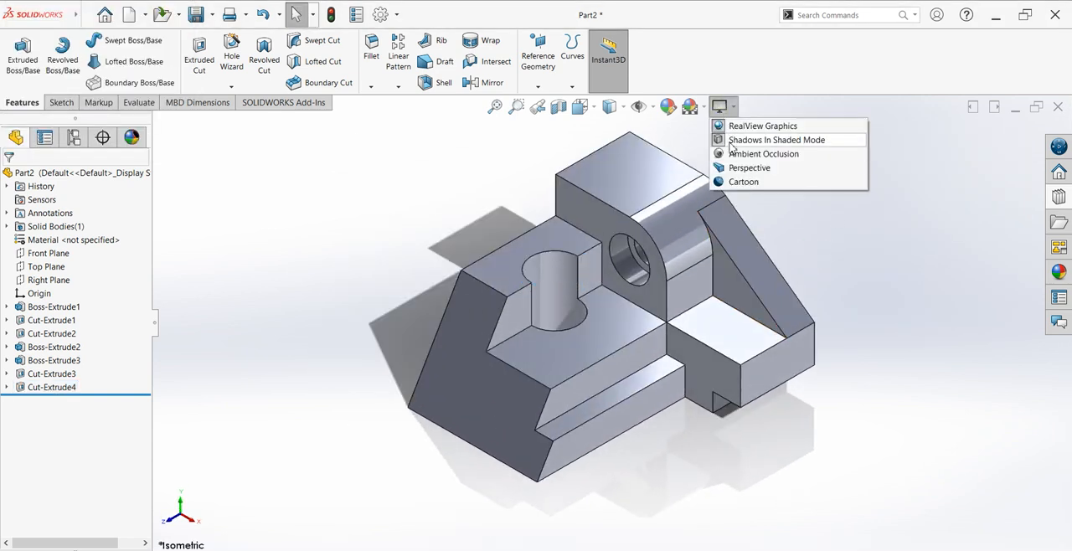
click(741, 140)
scroll(893, 267, down, 2)
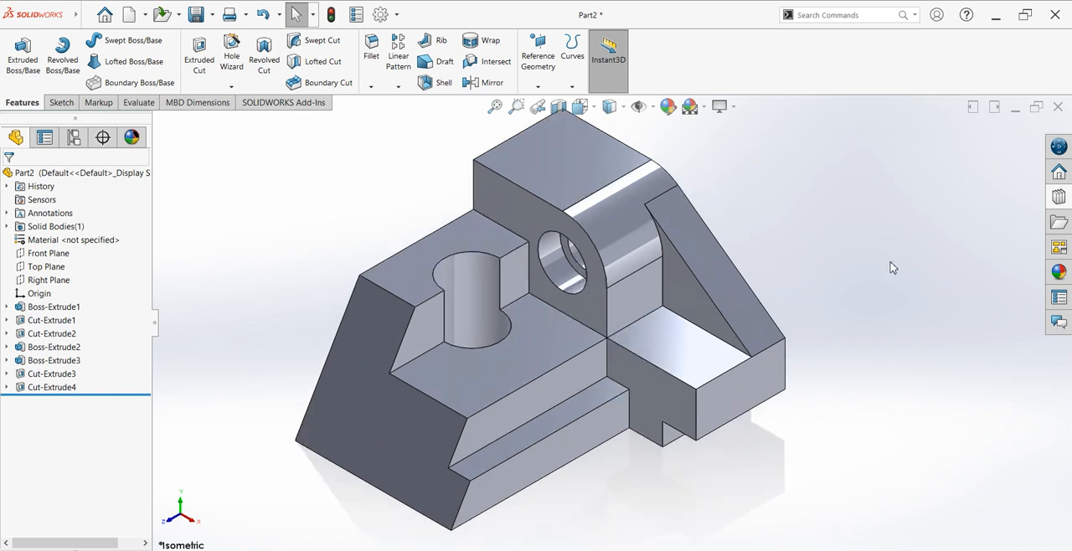
scroll(893, 267, up, 1)
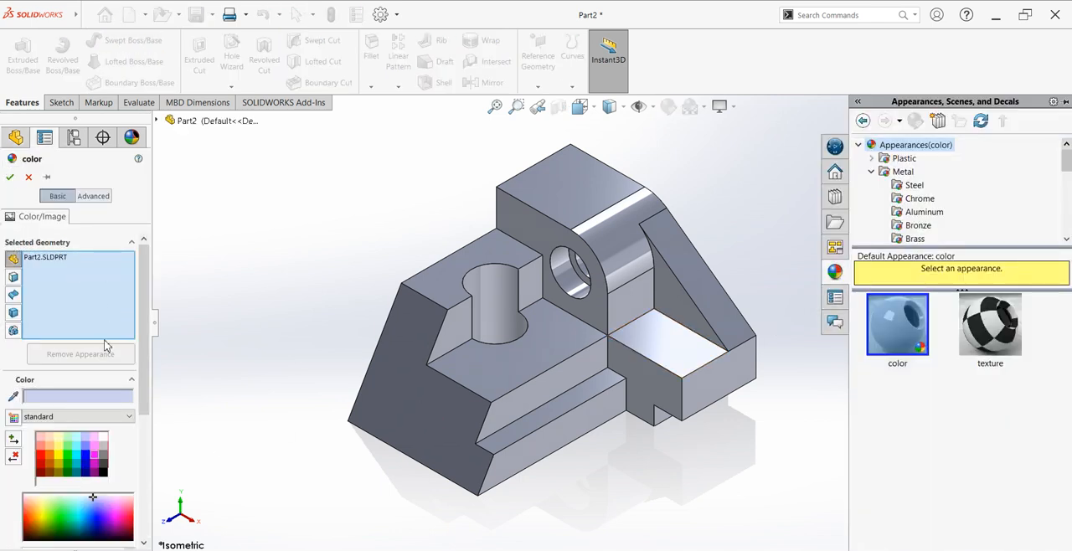
Step: Switch the part's appearance to the advanced settings and color it light green, RGB 128, 255, 128
click(88, 197)
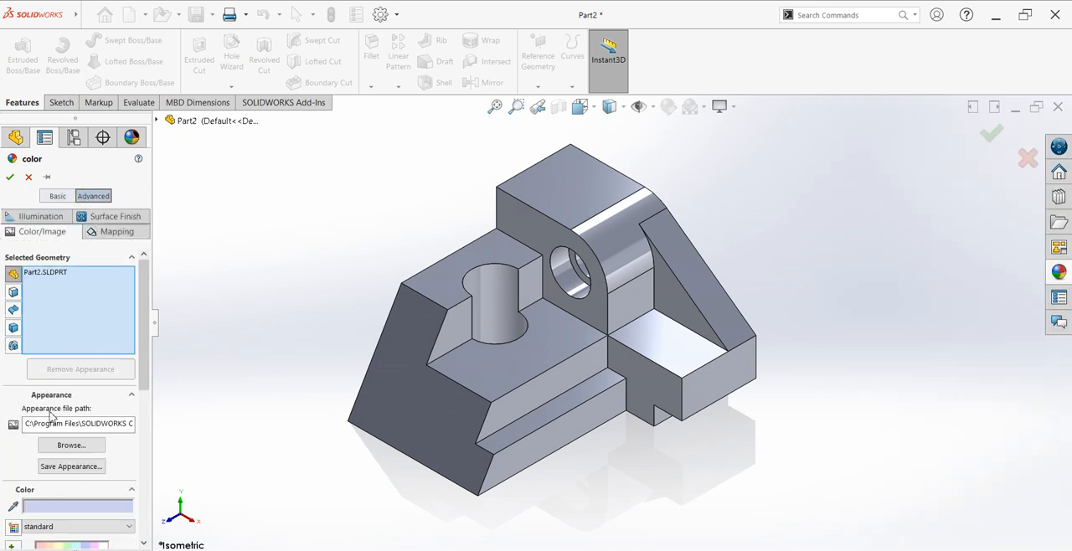
scroll(84, 297, down, 3)
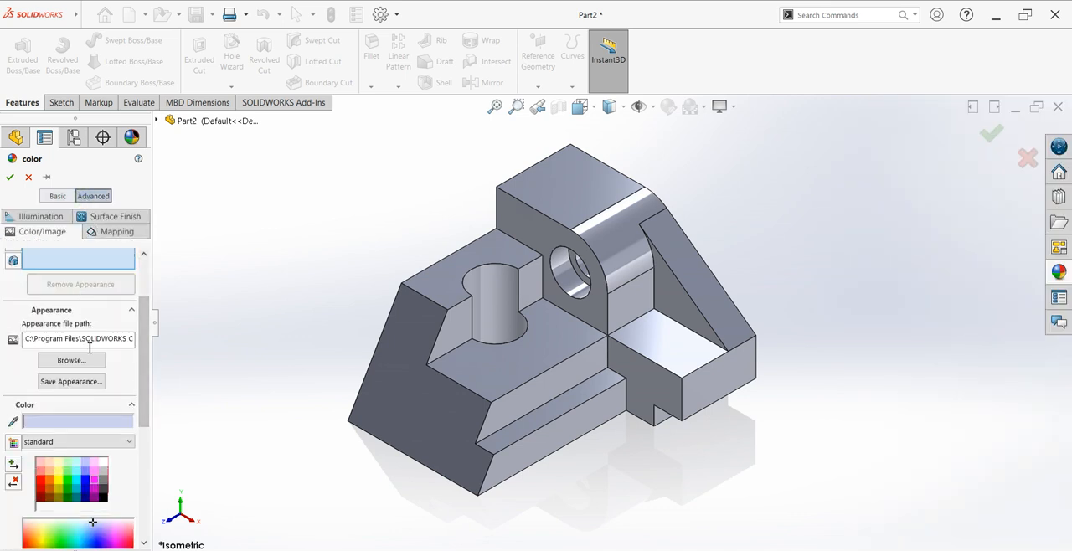
click(67, 474)
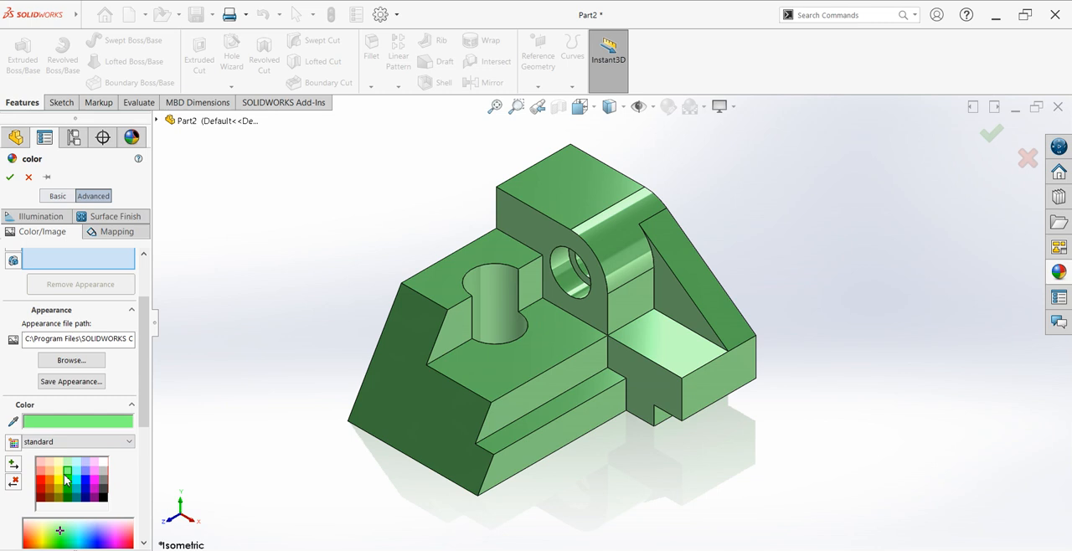
drag(144, 436, 144, 465)
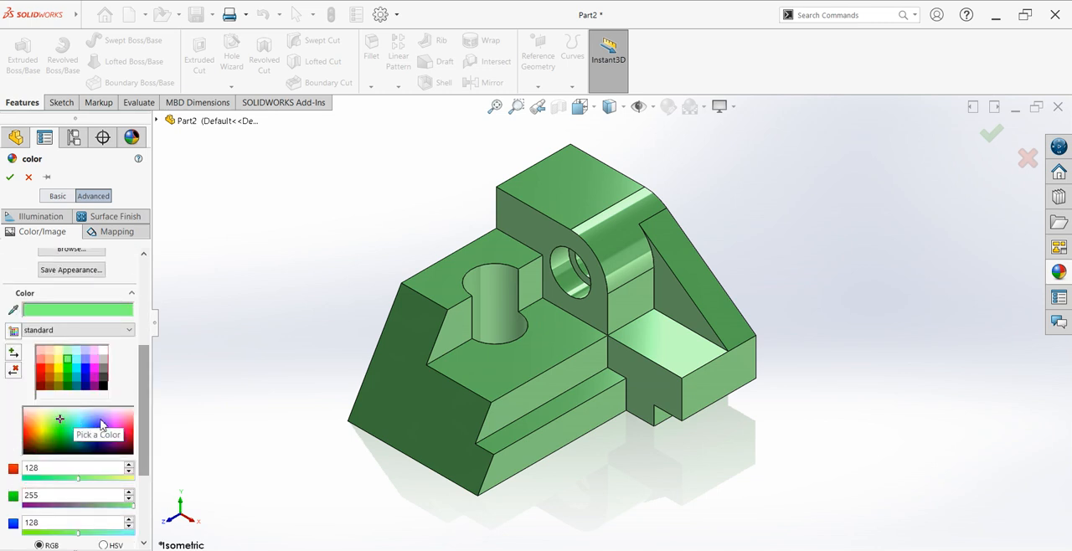
Step: Try purple, pink, magenta, yellow-green and green shades from the color spectrum on the part
click(106, 415)
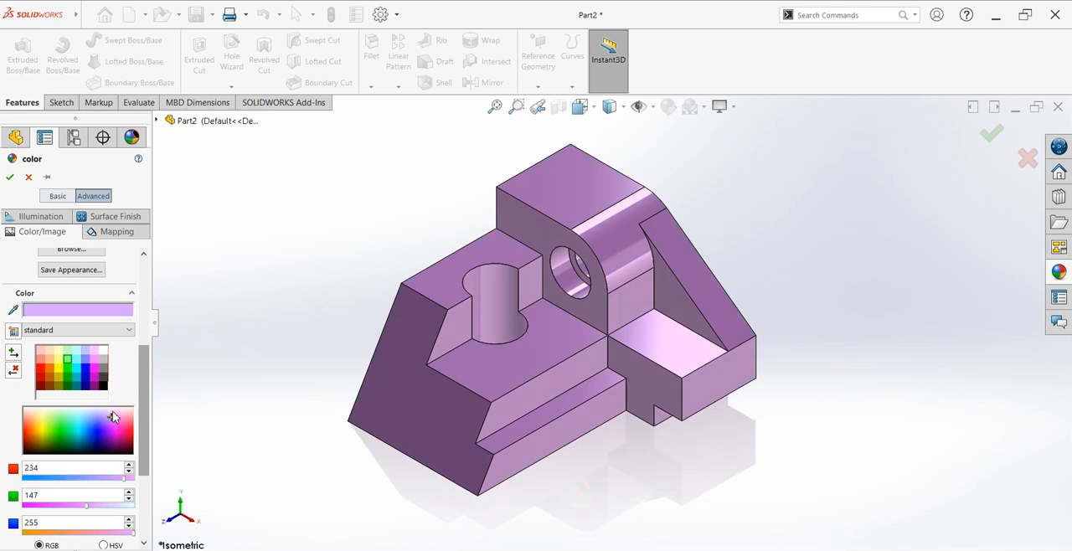
click(119, 413)
click(125, 416)
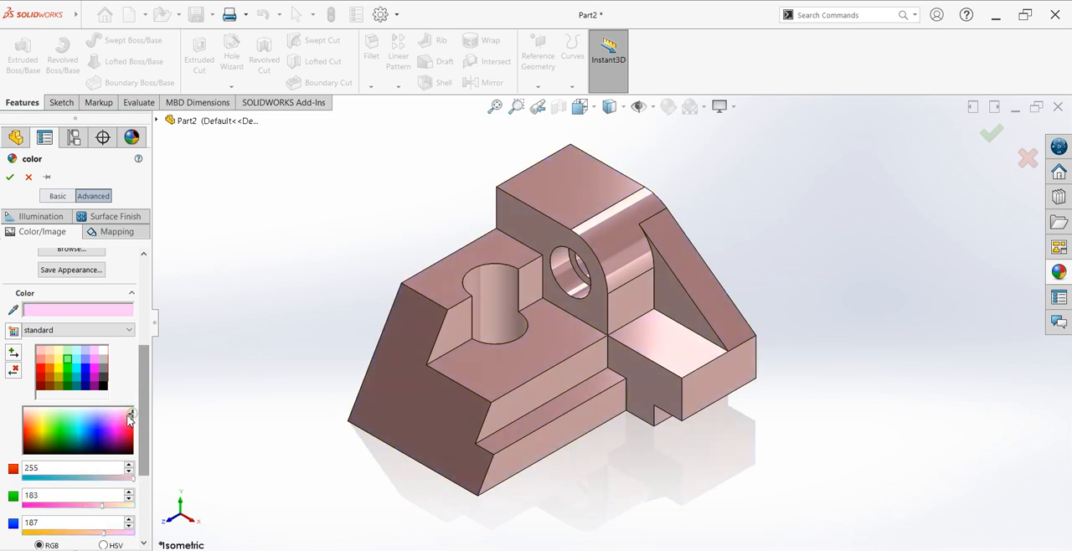
click(125, 430)
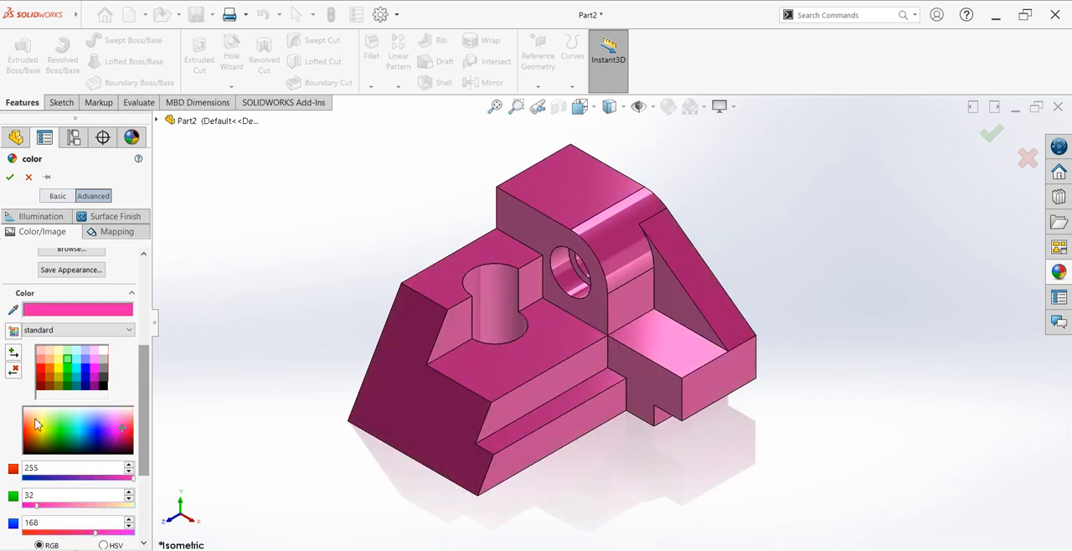
click(44, 422)
click(49, 422)
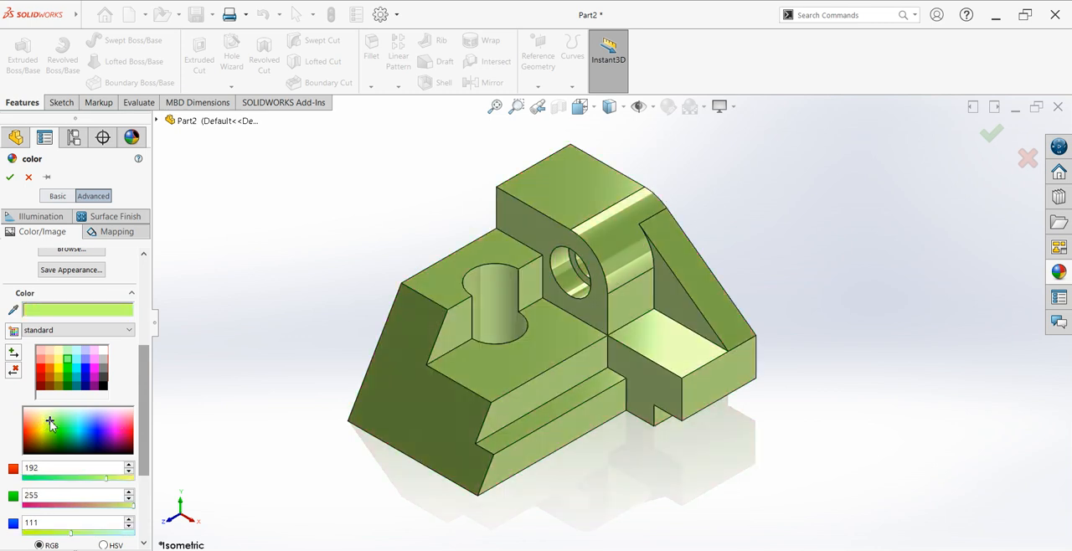
click(56, 425)
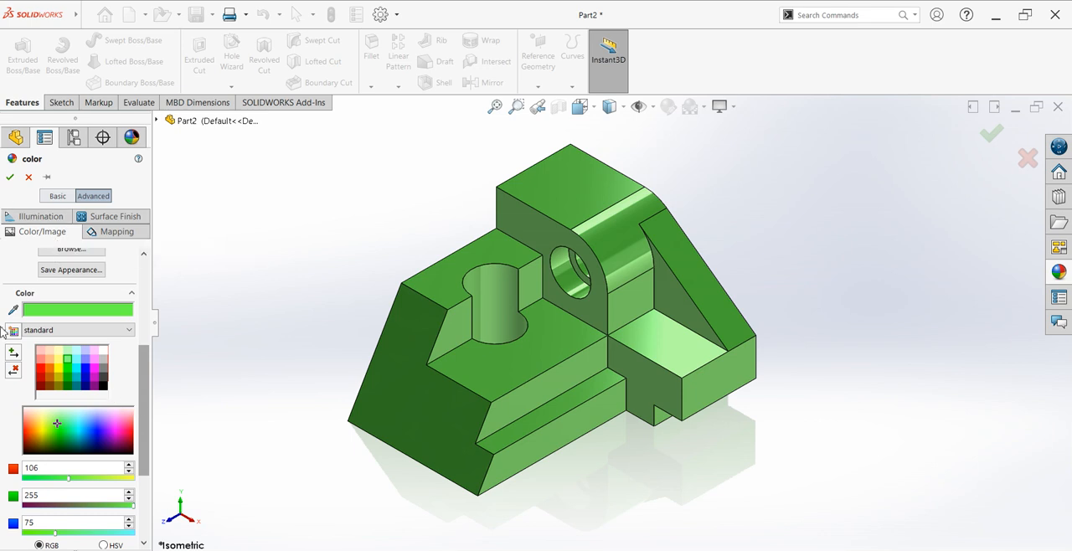
Step: Color the whole part teal, RGB 39, 255, 199, and accept the appearance
click(72, 419)
click(70, 427)
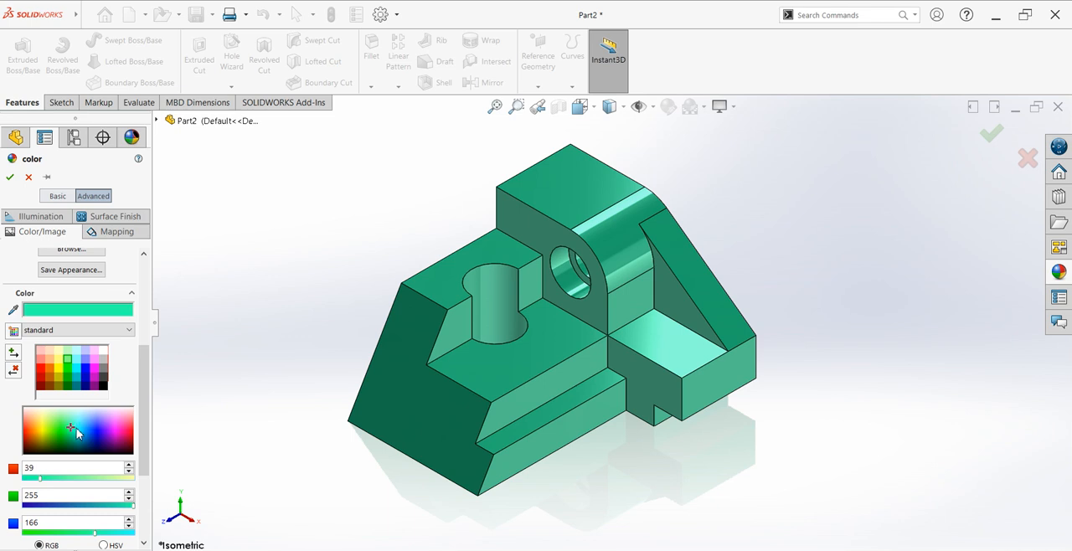
click(72, 429)
click(67, 429)
click(73, 428)
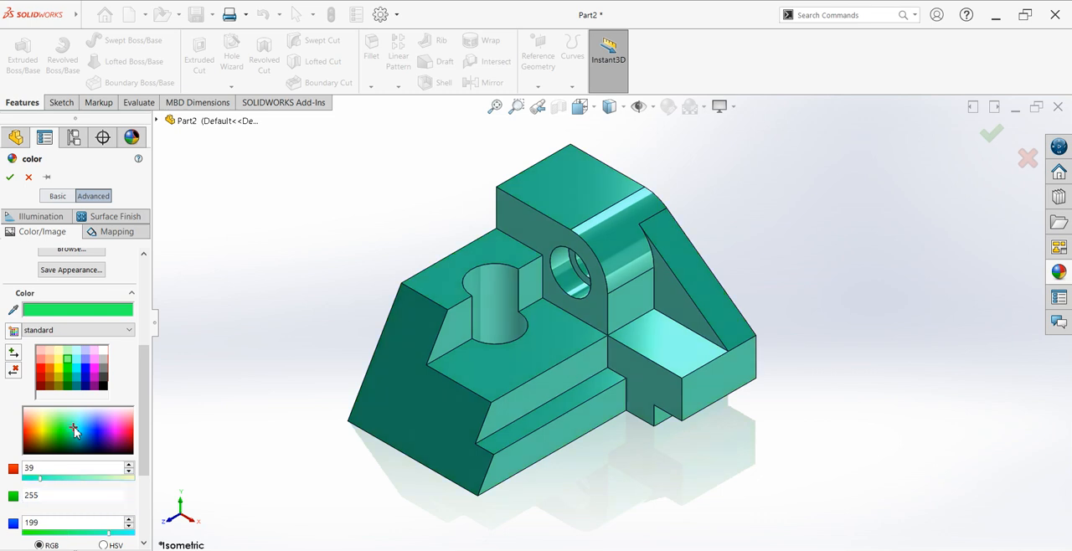
click(8, 173)
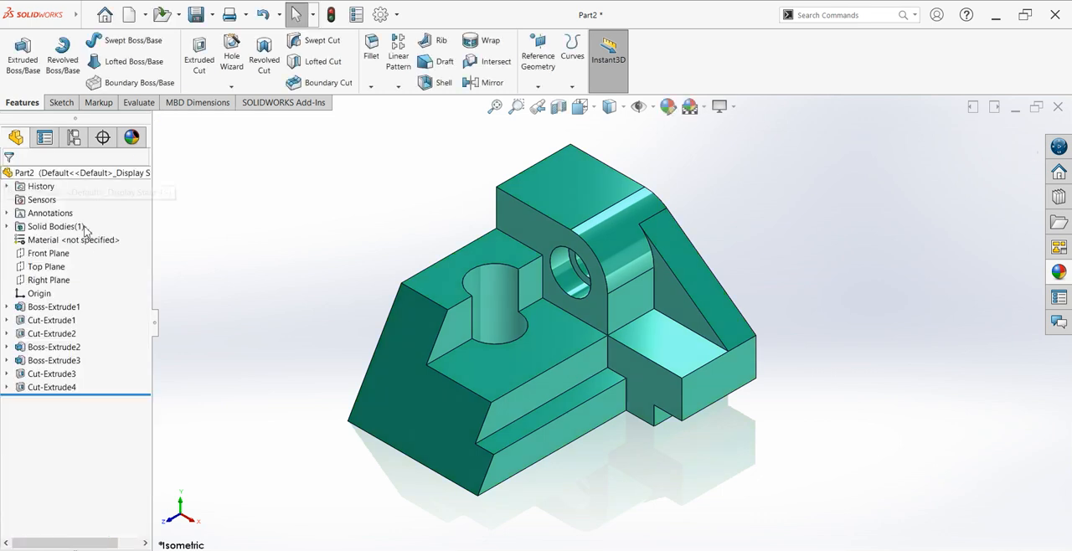